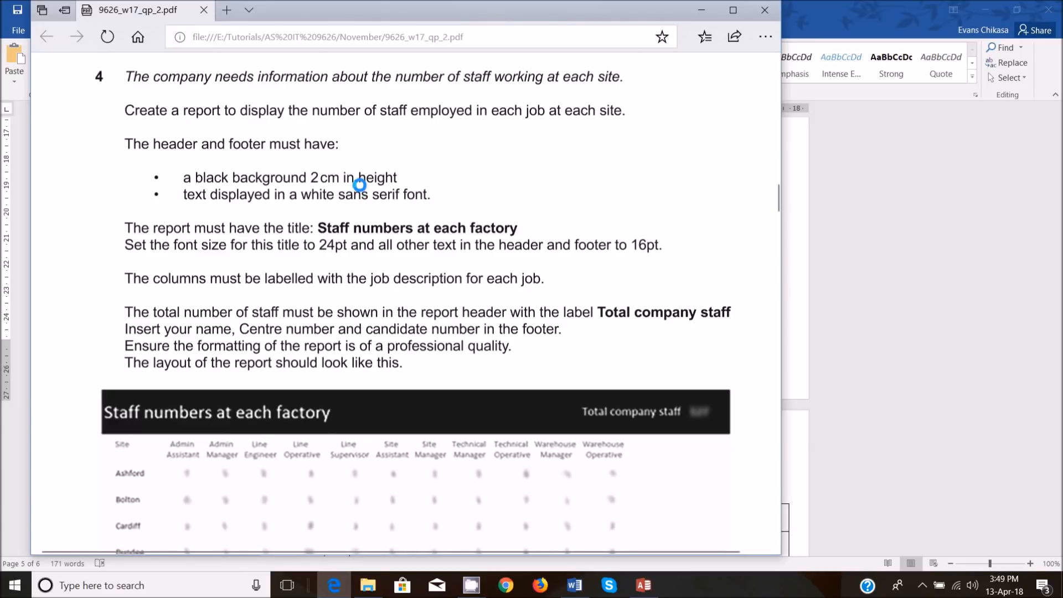
Read task 4 in the question paper and highlight "number of staff" in green in the report instruction.
scroll(359, 185, down, 3)
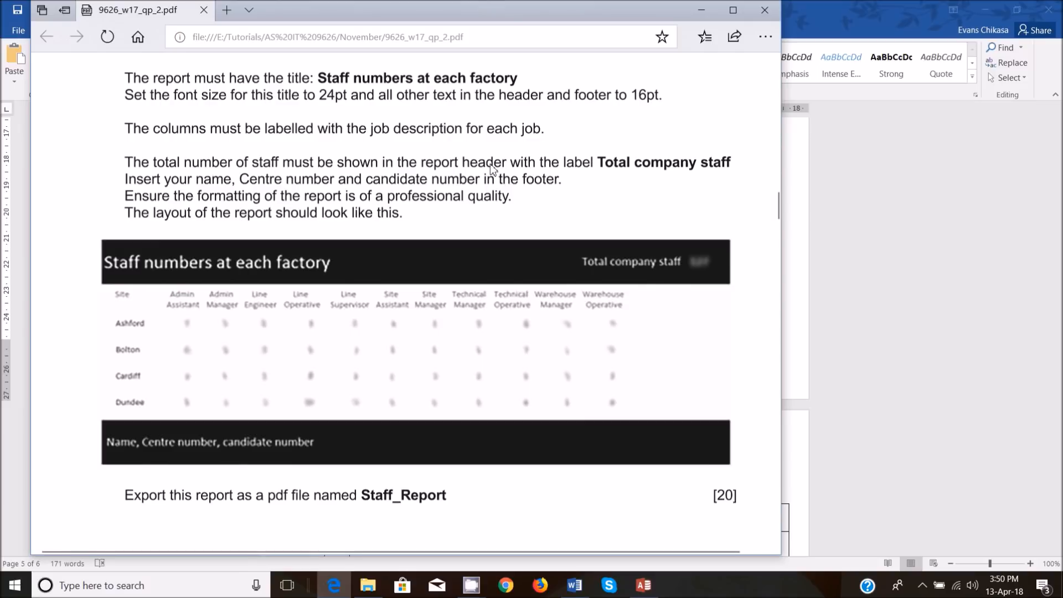
scroll(562, 169, up, 4)
scroll(416, 187, down, 1)
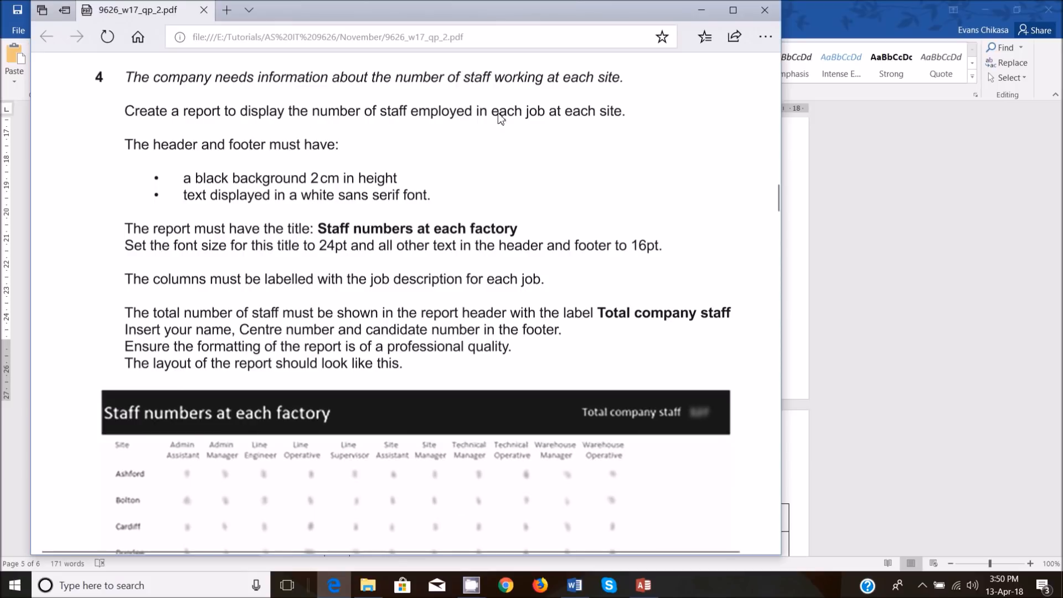
scroll(461, 166, down, 2)
scroll(541, 134, up, 2)
drag(381, 116, 438, 124)
drag(310, 117, 387, 112)
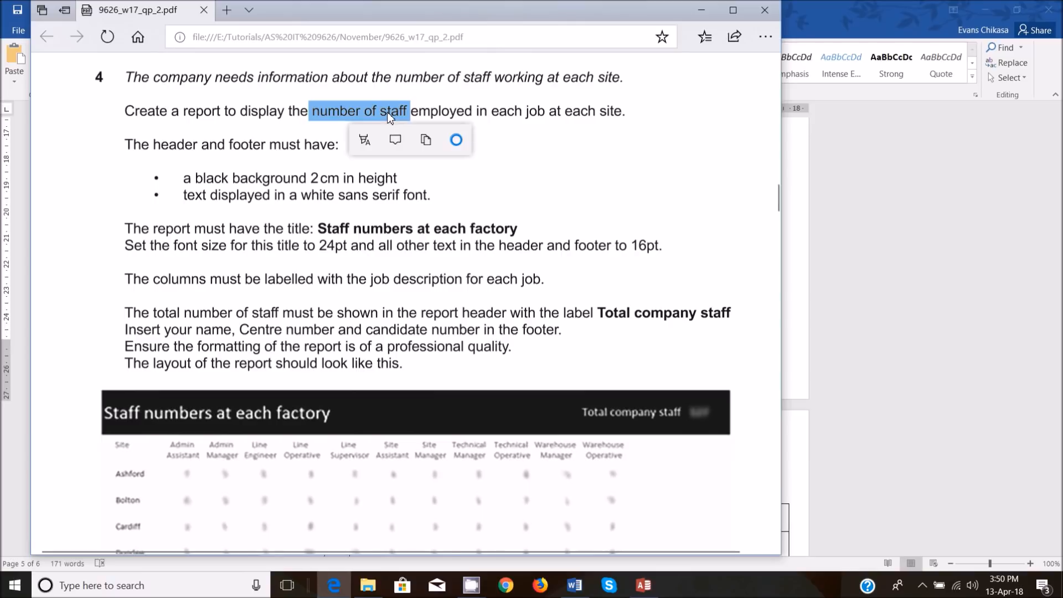
click(364, 139)
click(365, 200)
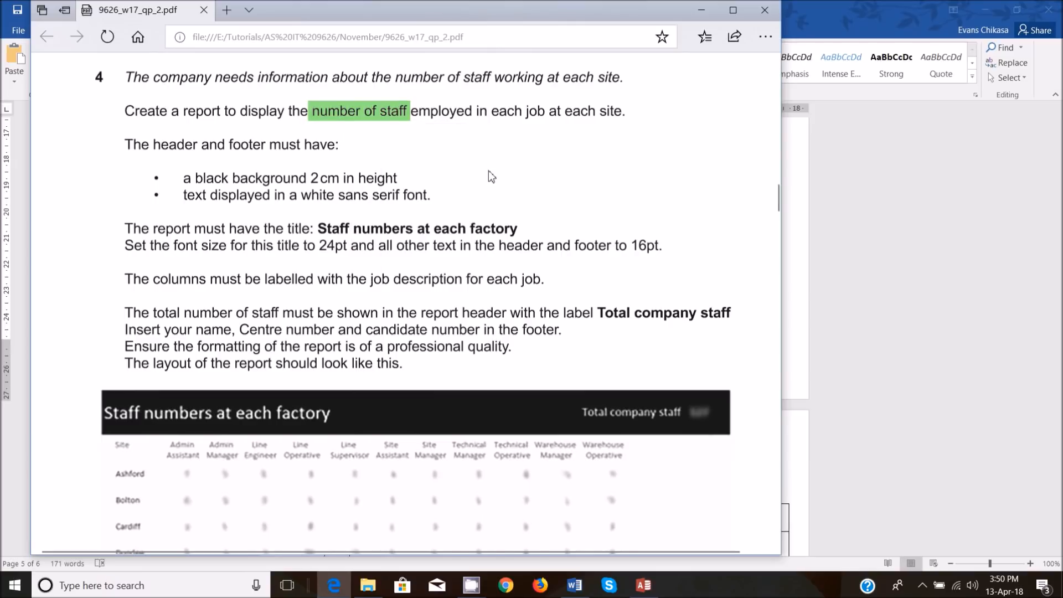
Highlight "each job" and "each site" in pink in the report instruction.
drag(490, 115, 556, 120)
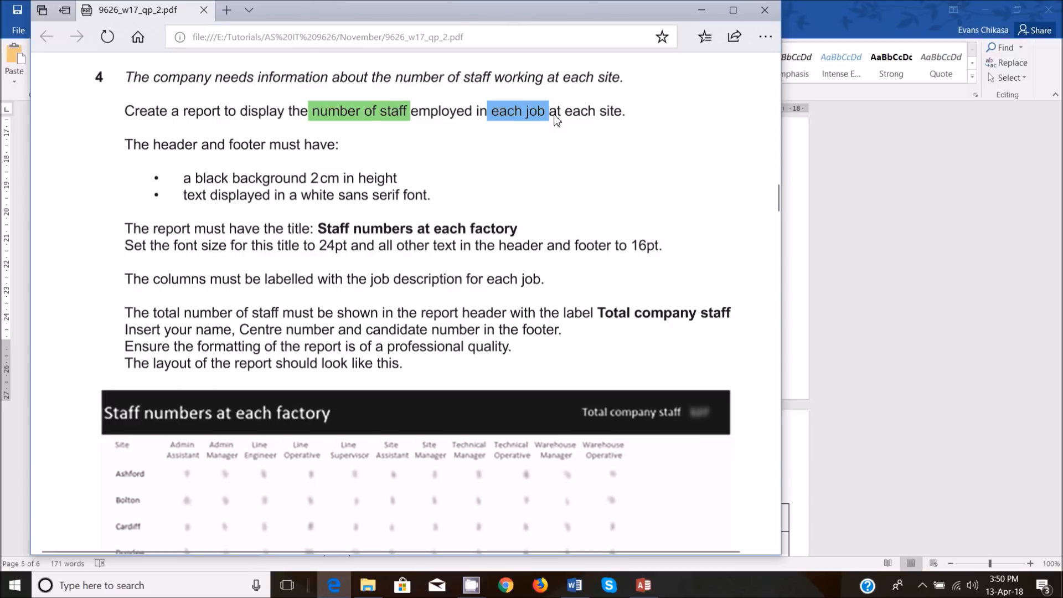
click(502, 139)
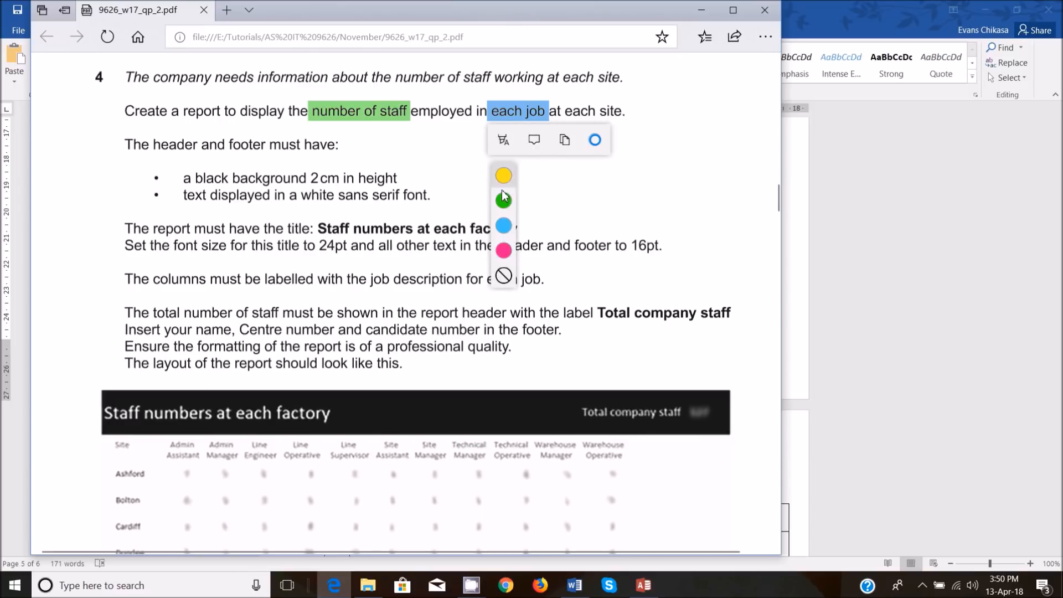
click(504, 250)
drag(563, 114, 622, 114)
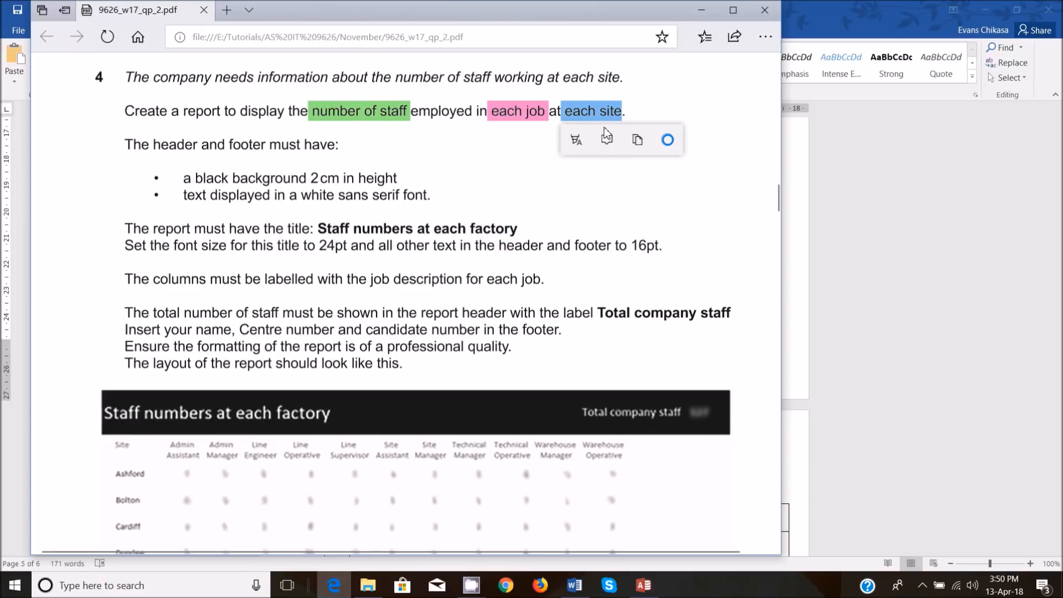
click(576, 139)
click(576, 250)
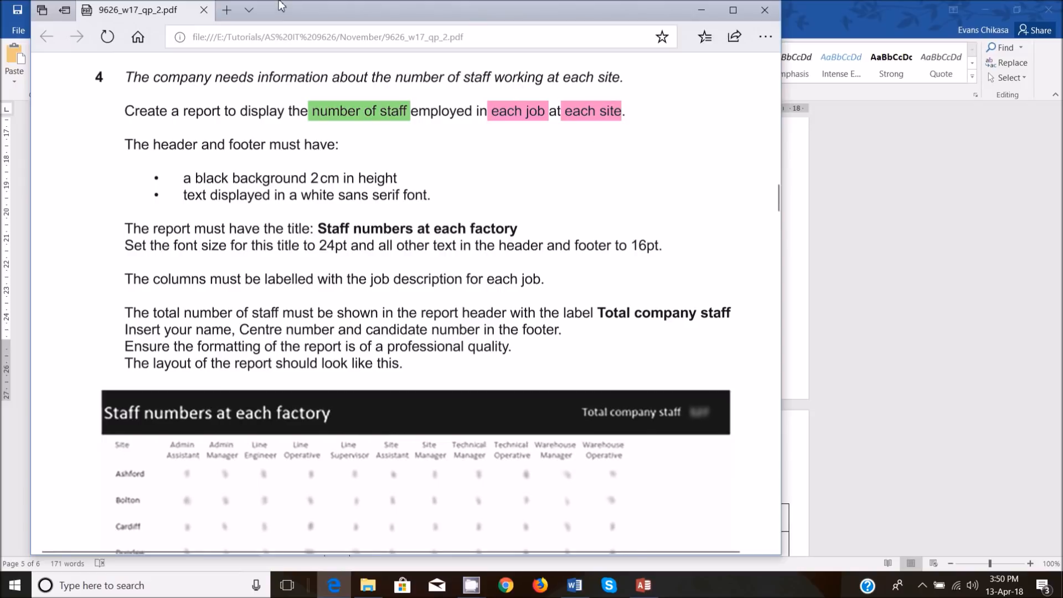
Capture the full screen and draw arrows linking each site, each job and number of staff to the sample report layout, then discard the capture.
key(Print)
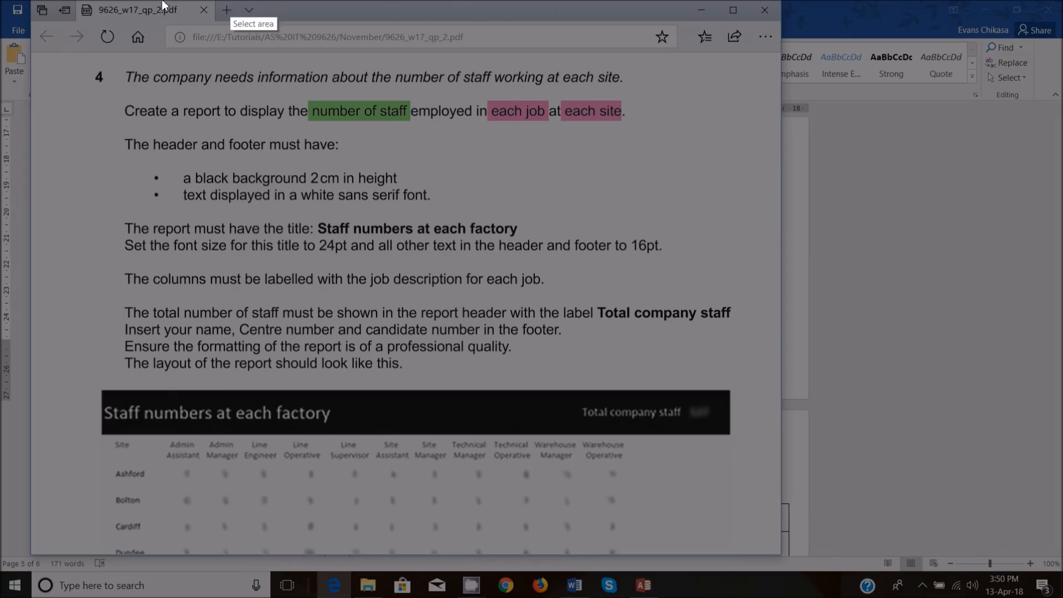
drag(0, 0, 1062, 597)
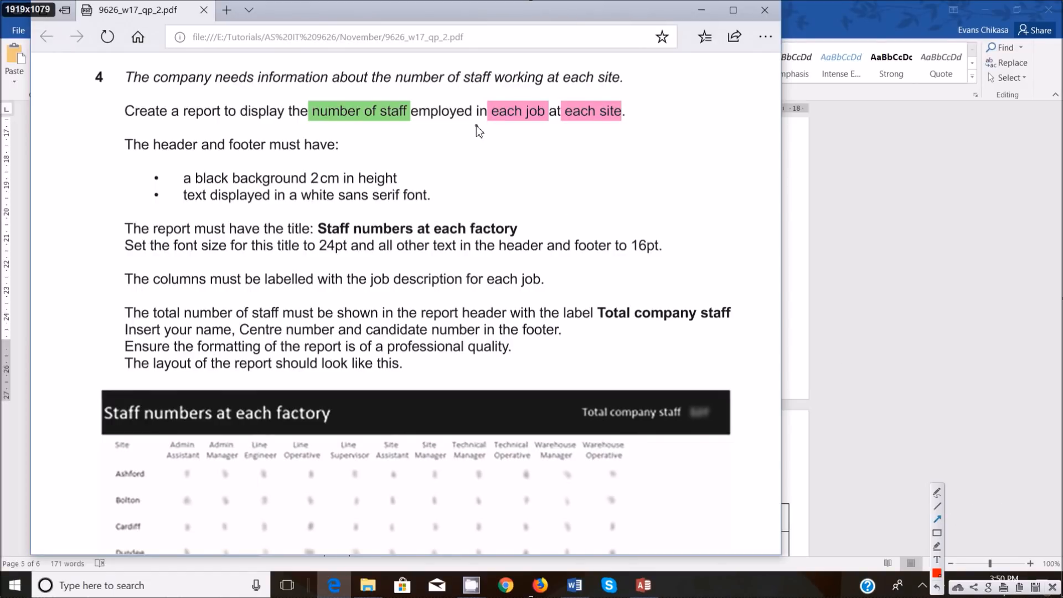
mouse_move(582, 123)
mouse_down()
mouse_move(83, 468)
mouse_move(12, 498)
mouse_move(129, 474)
mouse_up()
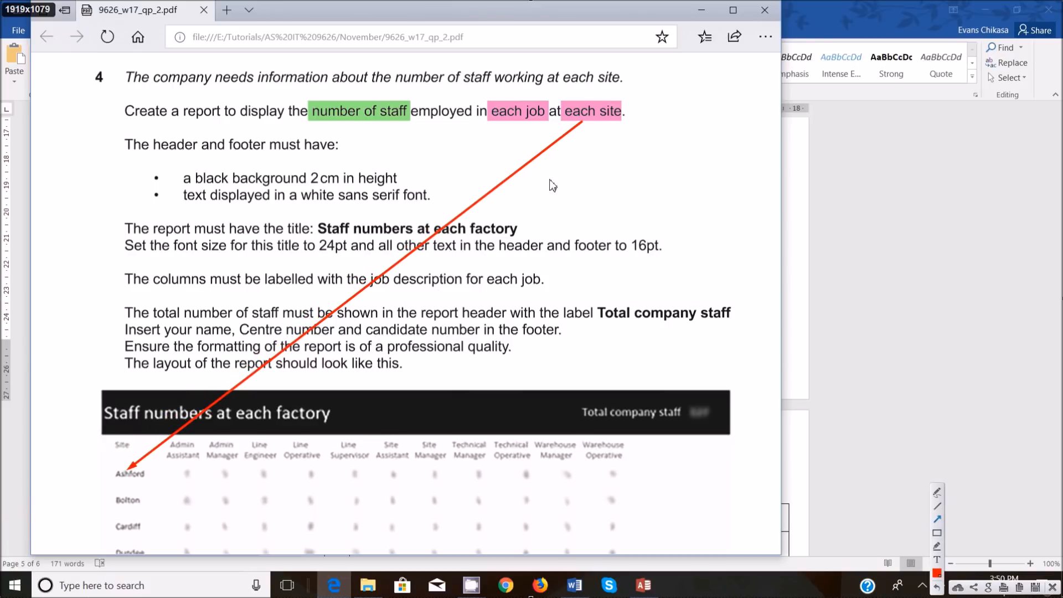
mouse_move(519, 123)
mouse_down()
mouse_move(523, 210)
mouse_move(427, 440)
mouse_move(395, 451)
mouse_up()
mouse_move(365, 119)
mouse_down()
mouse_move(367, 185)
mouse_move(270, 411)
mouse_move(236, 477)
mouse_move(228, 470)
mouse_up()
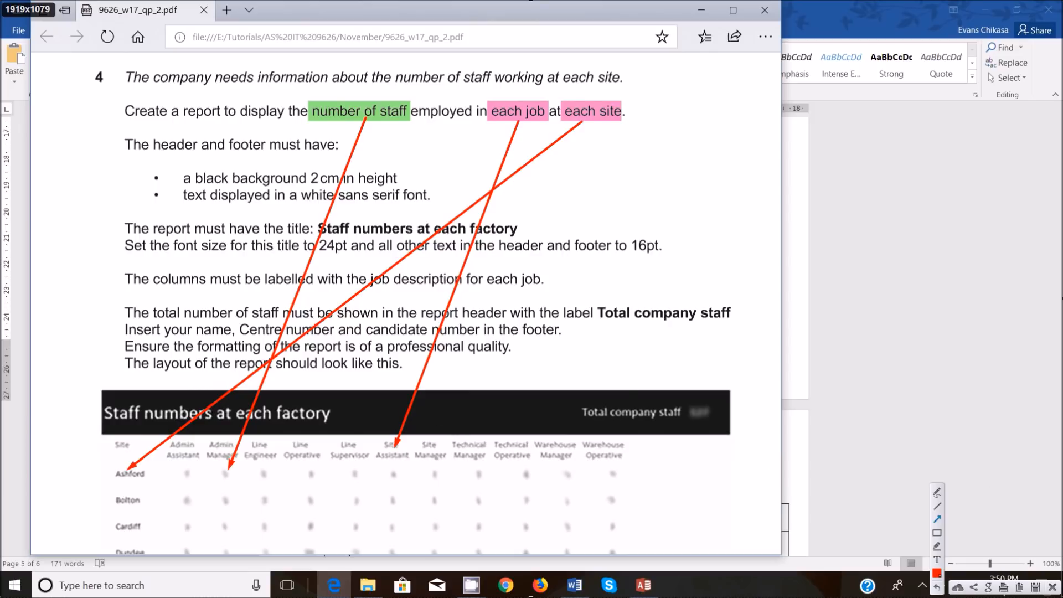
click(1054, 587)
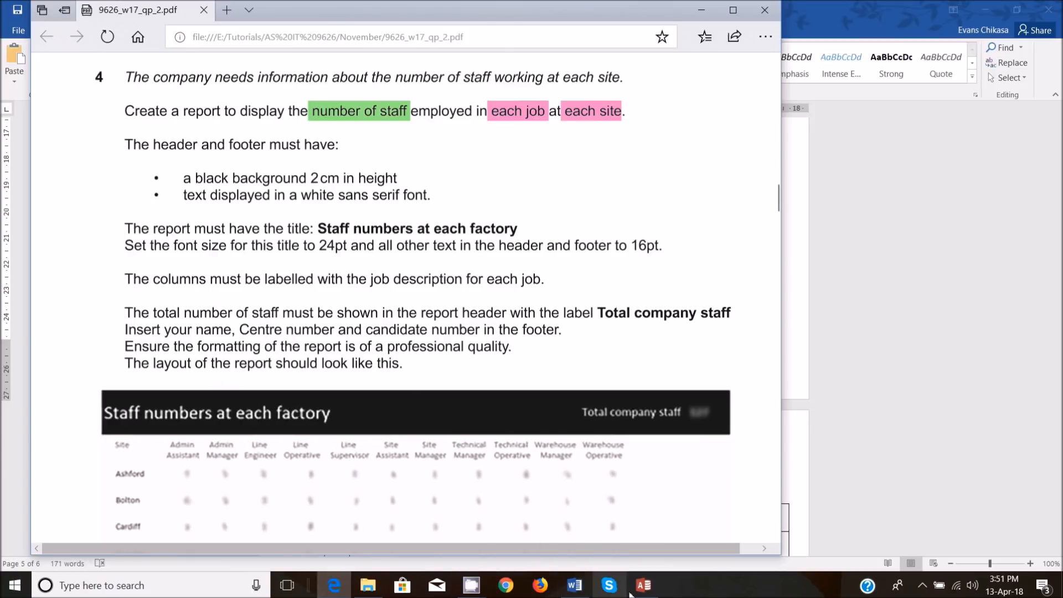
Switch to the Combined_Factory_Data database in Access, maximize its window and close the open All_Employee_Data table.
mouse_move(639, 591)
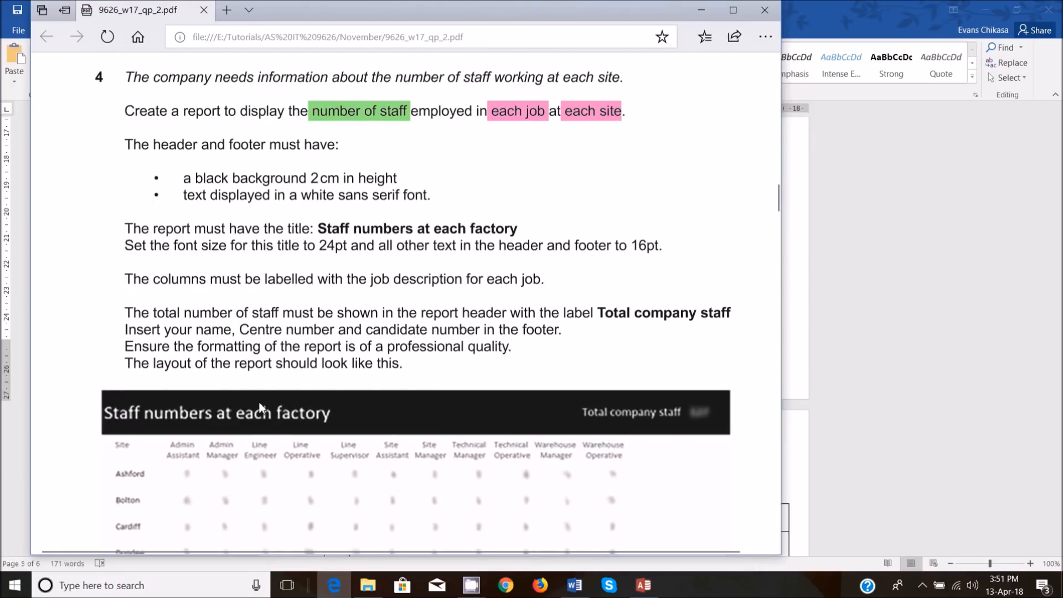
scroll(263, 407, down, 2)
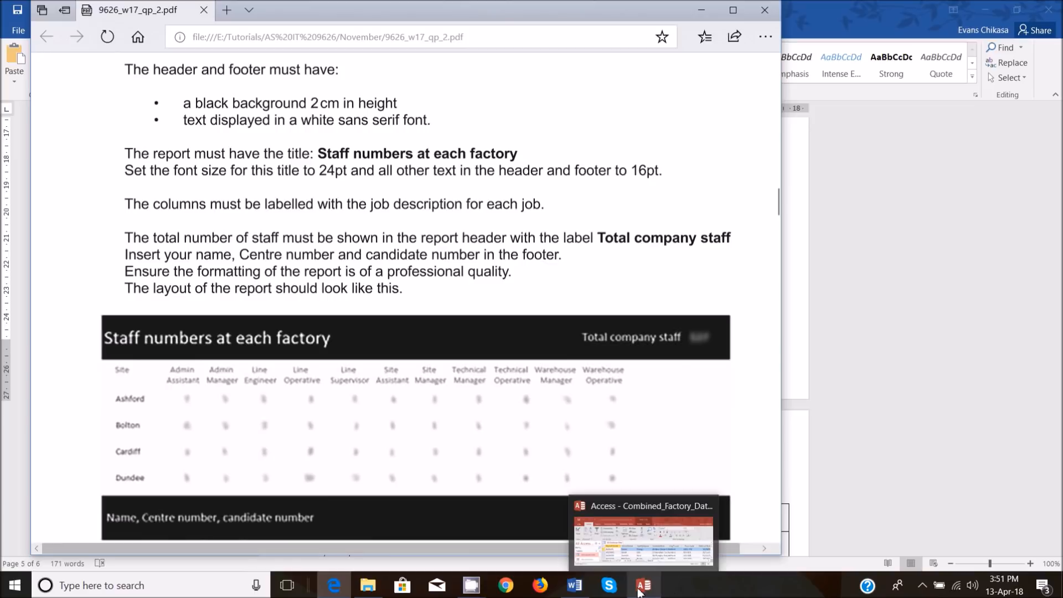
click(640, 554)
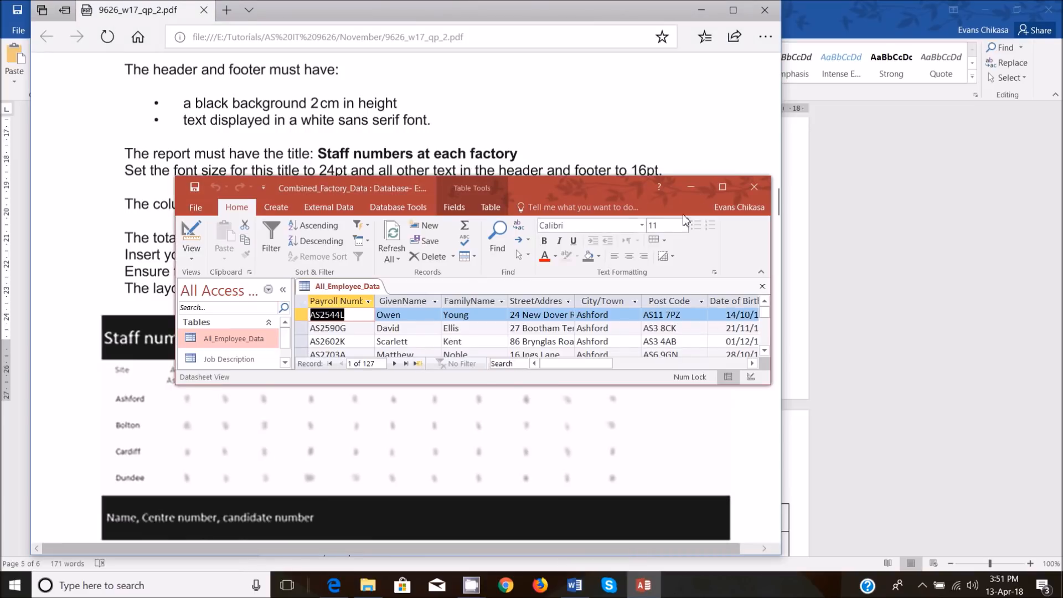
click(721, 188)
right_click(167, 114)
click(203, 156)
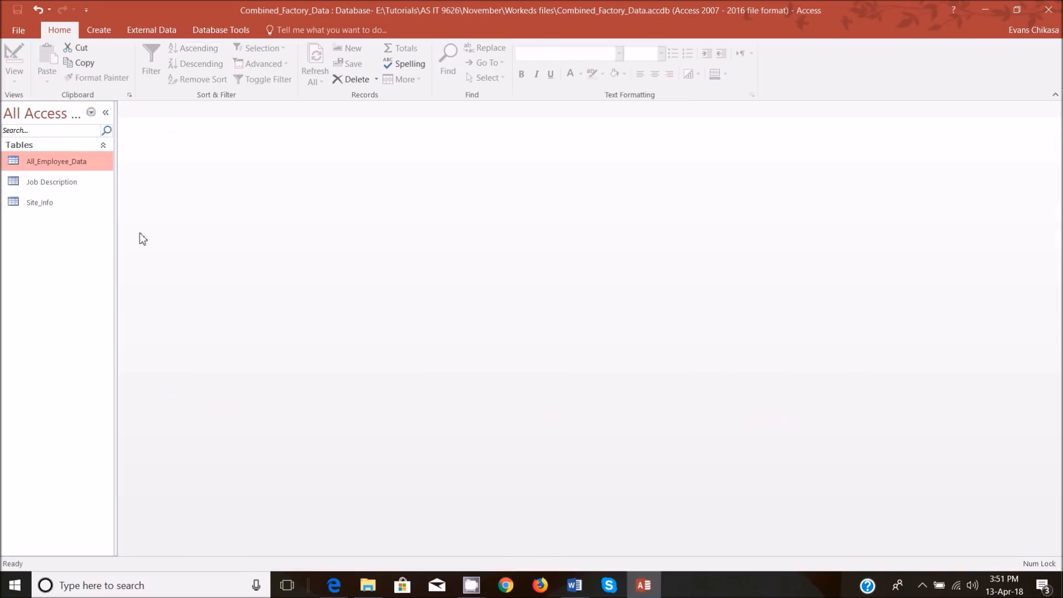
Start a Simple Query Wizard query and add the Site field from the All_Employee_Data table.
click(104, 31)
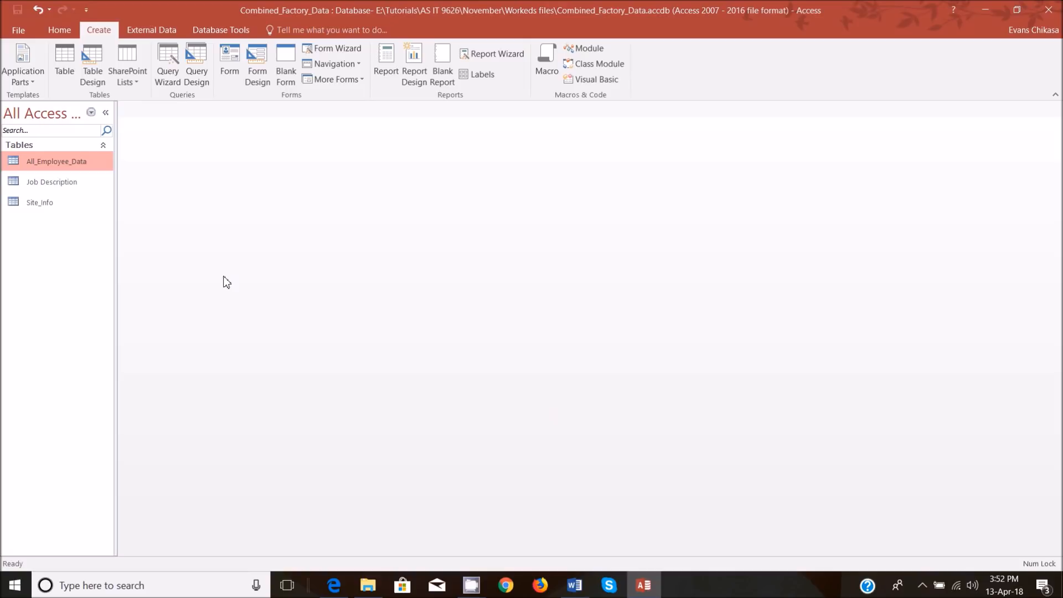
click(163, 68)
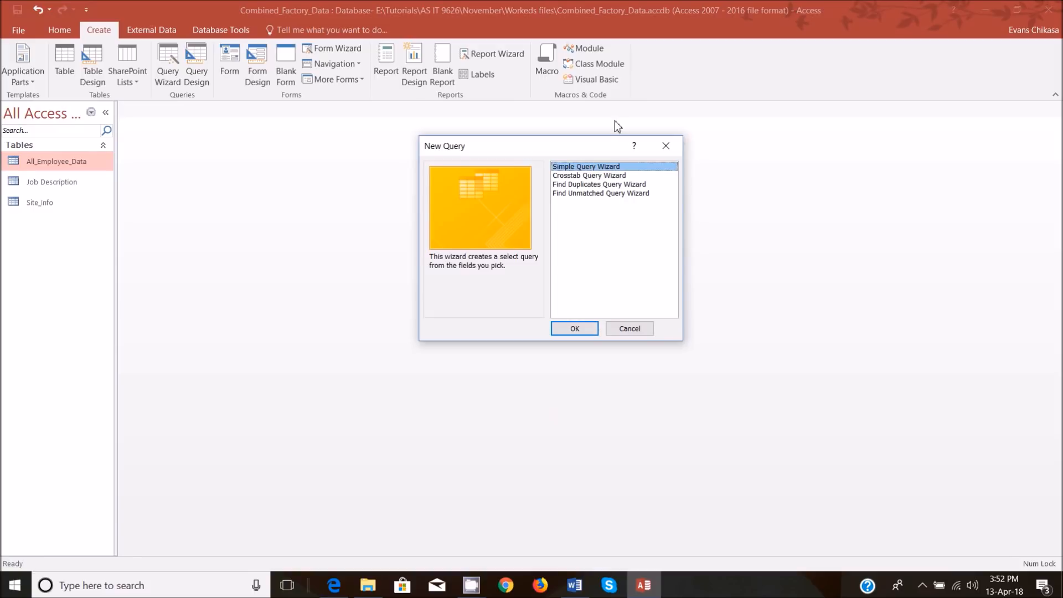
click(574, 328)
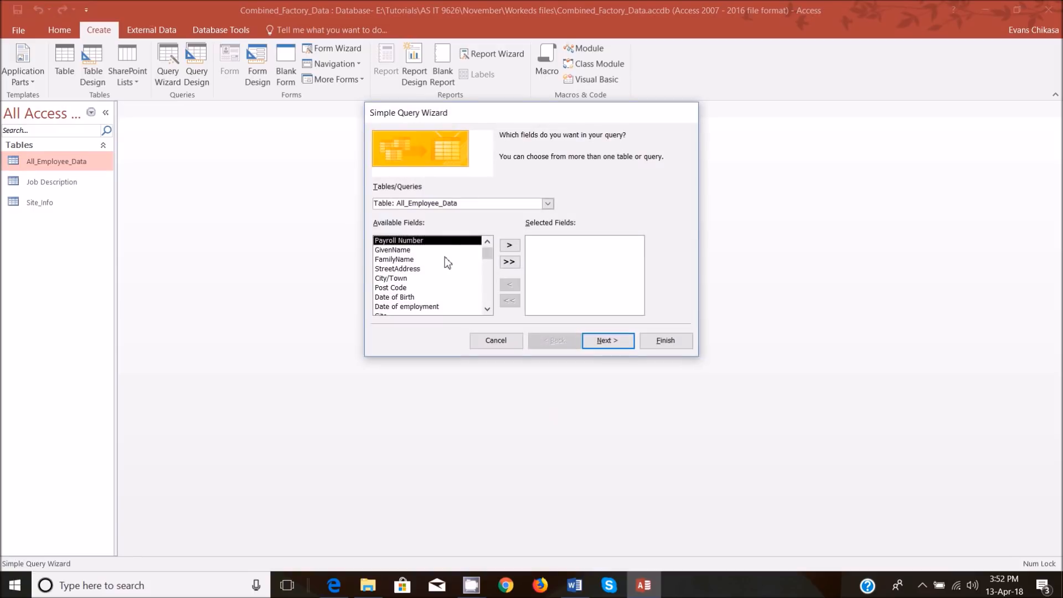
scroll(448, 285, down, 1)
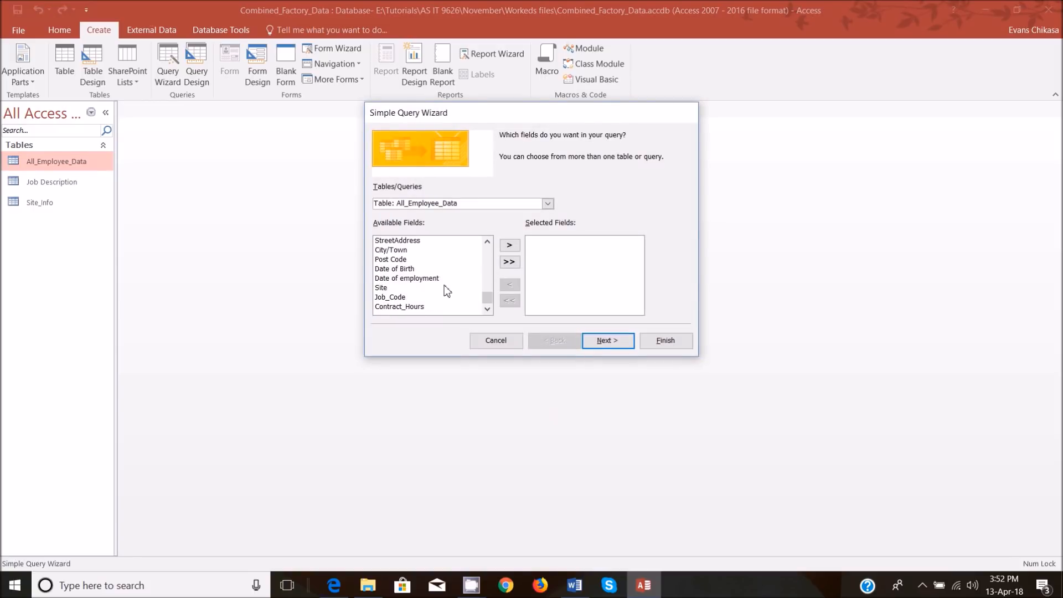
click(410, 297)
double_click(408, 287)
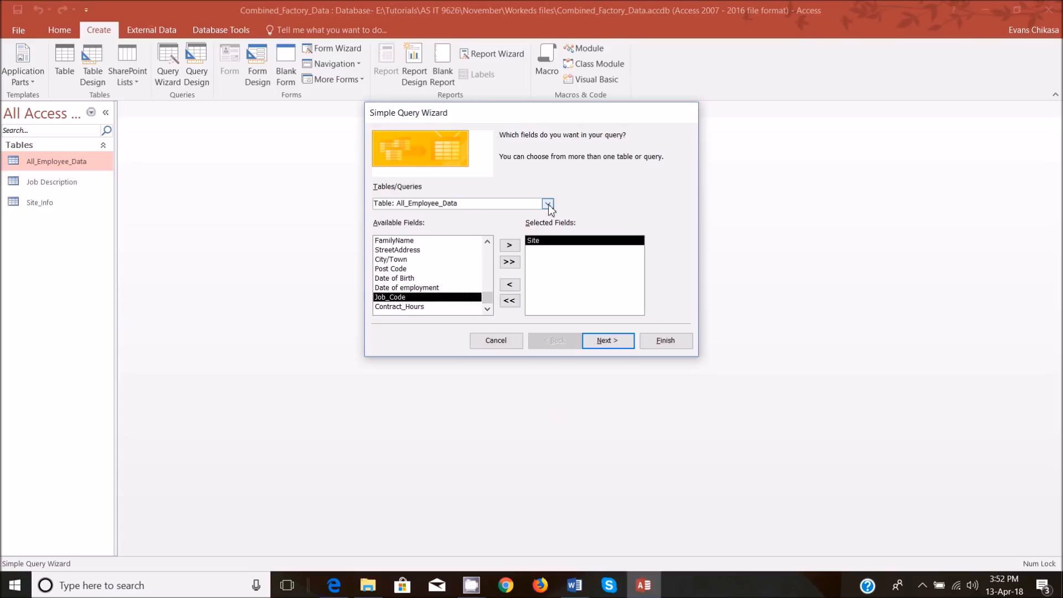
Add the Job Description field from the Job Description table to the query's selected fields.
click(547, 203)
click(402, 235)
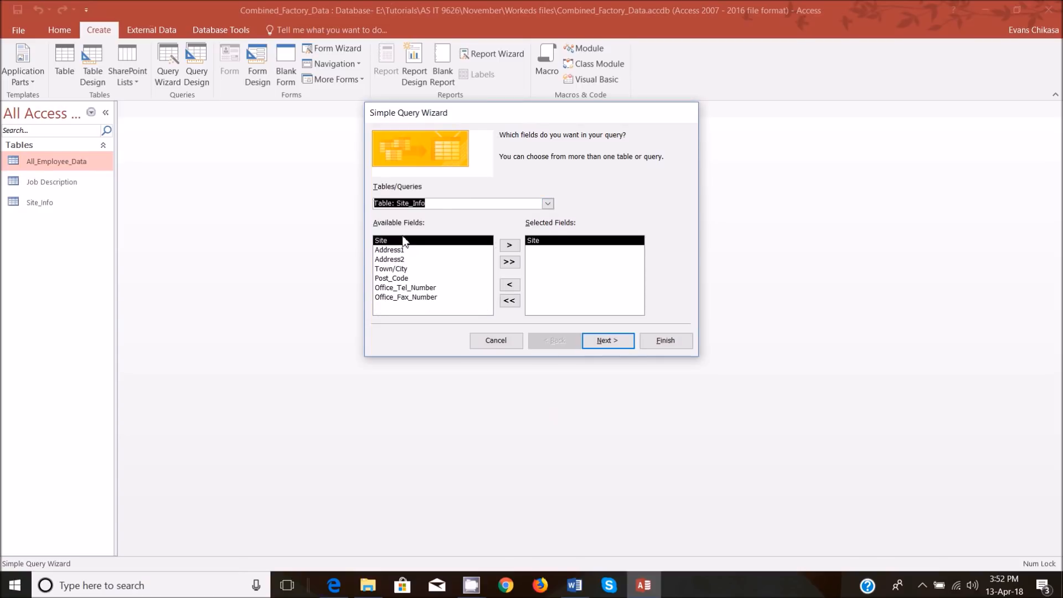
click(548, 203)
click(548, 203)
click(547, 203)
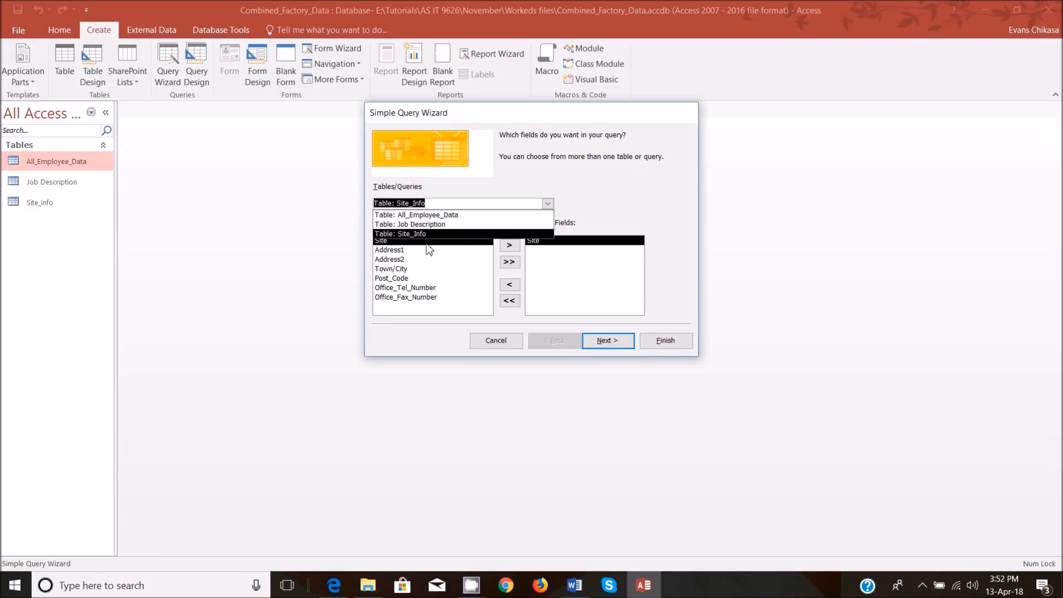
click(437, 225)
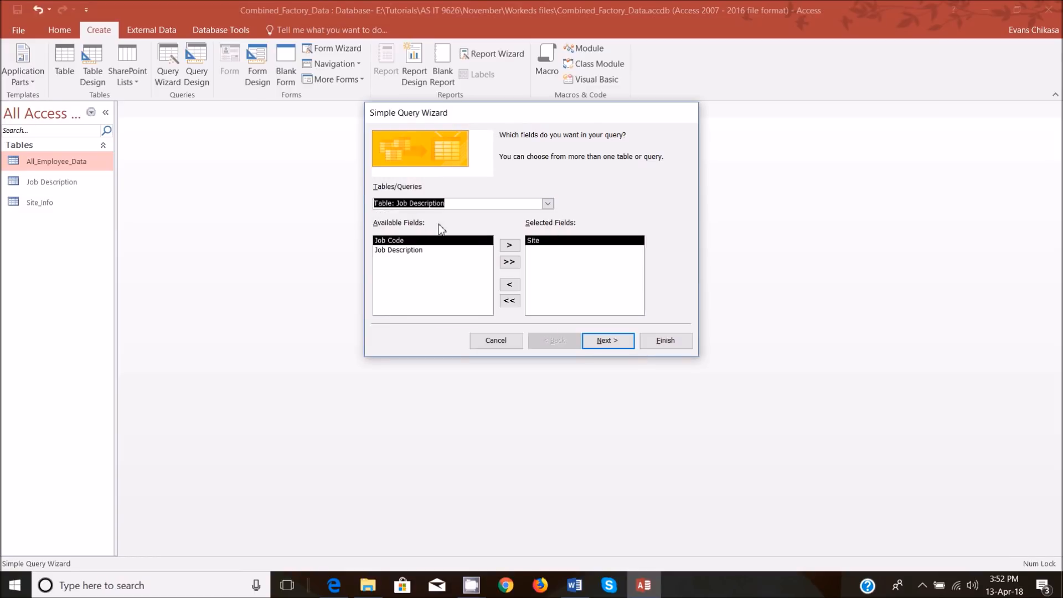
double_click(418, 250)
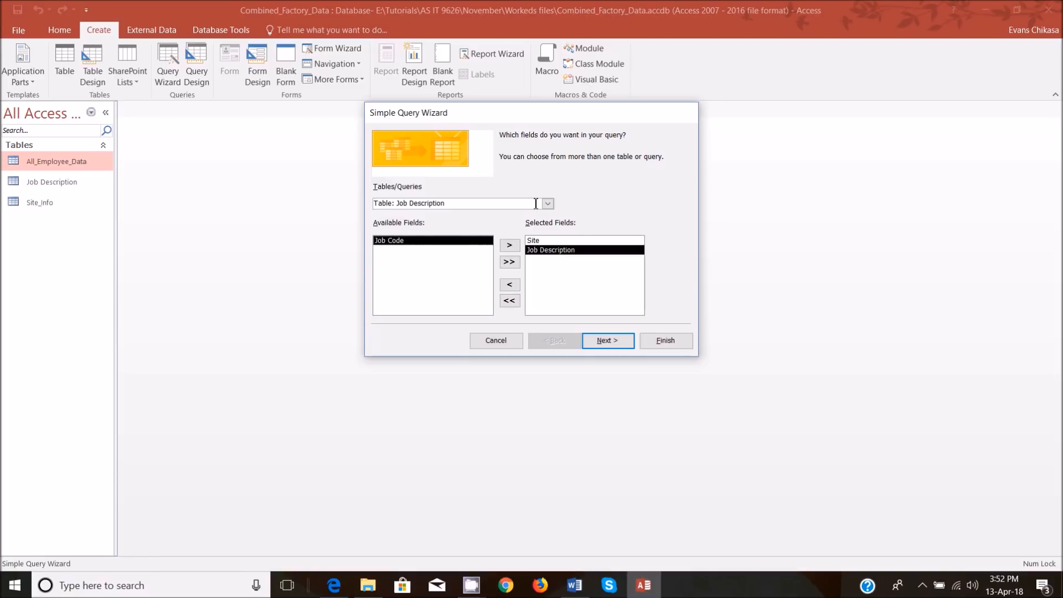
Add the Payroll Number field from the All_Employee_Data table to the query, checking the required report layout in the question paper.
click(548, 203)
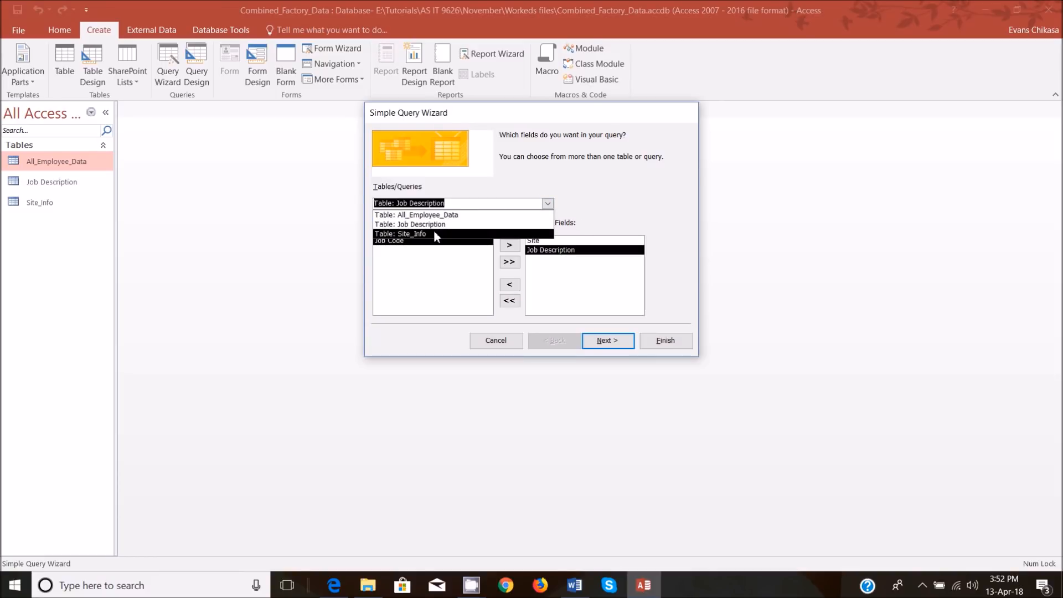
click(440, 216)
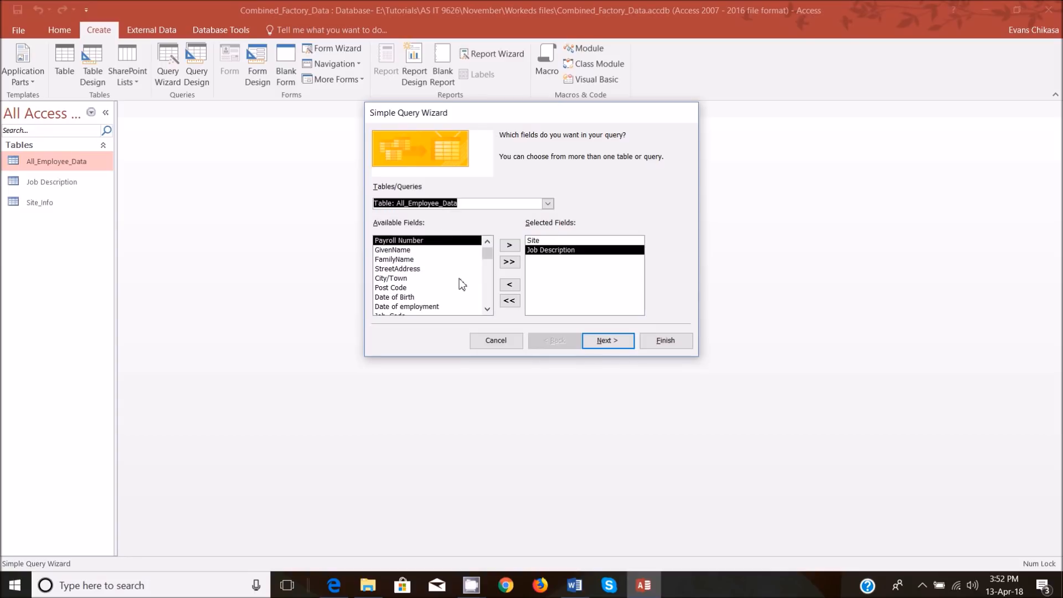
click(335, 584)
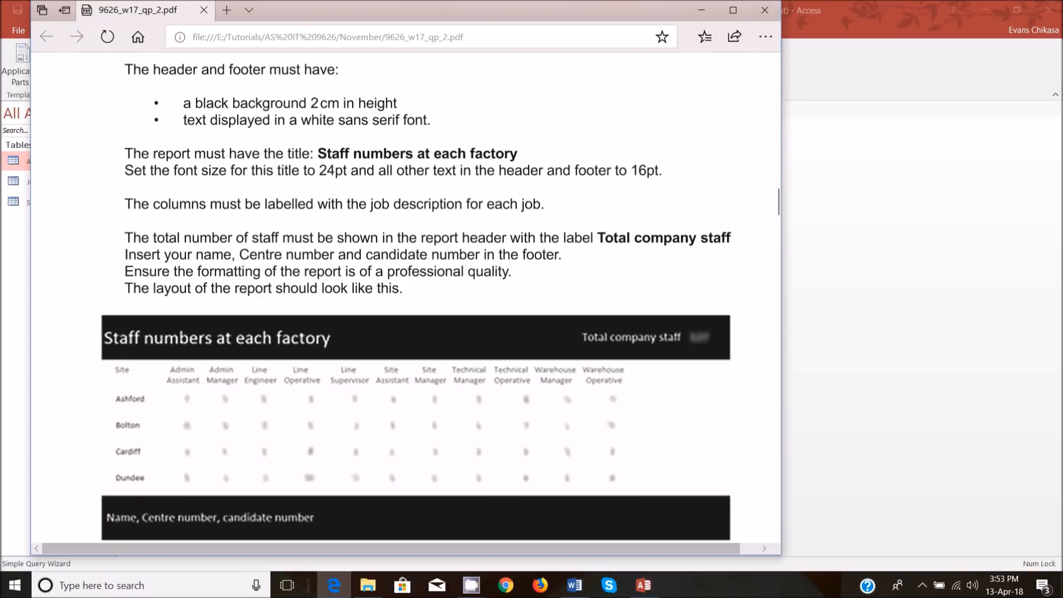
click(643, 585)
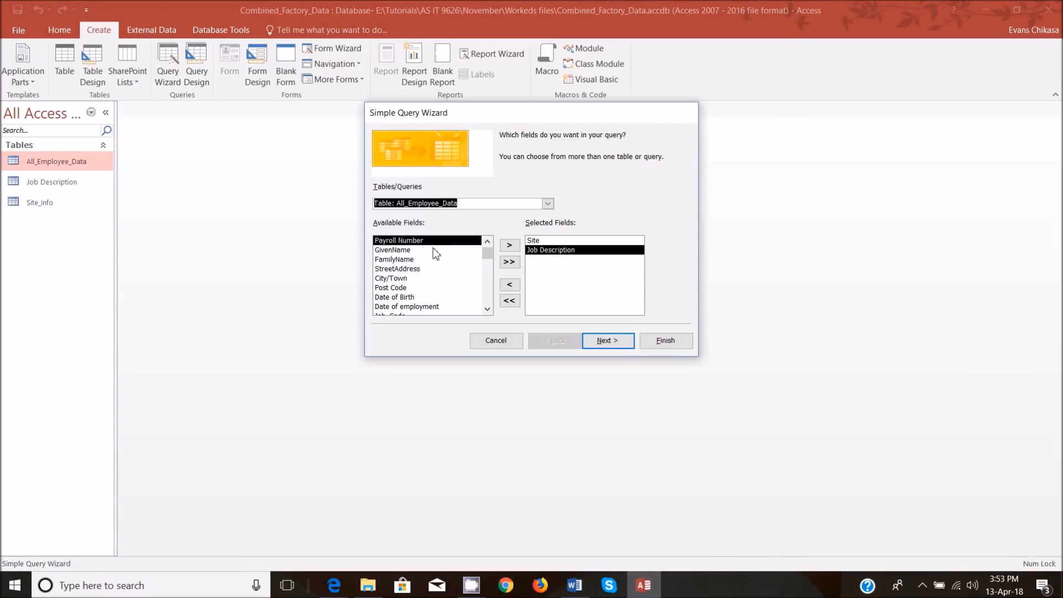
click(509, 246)
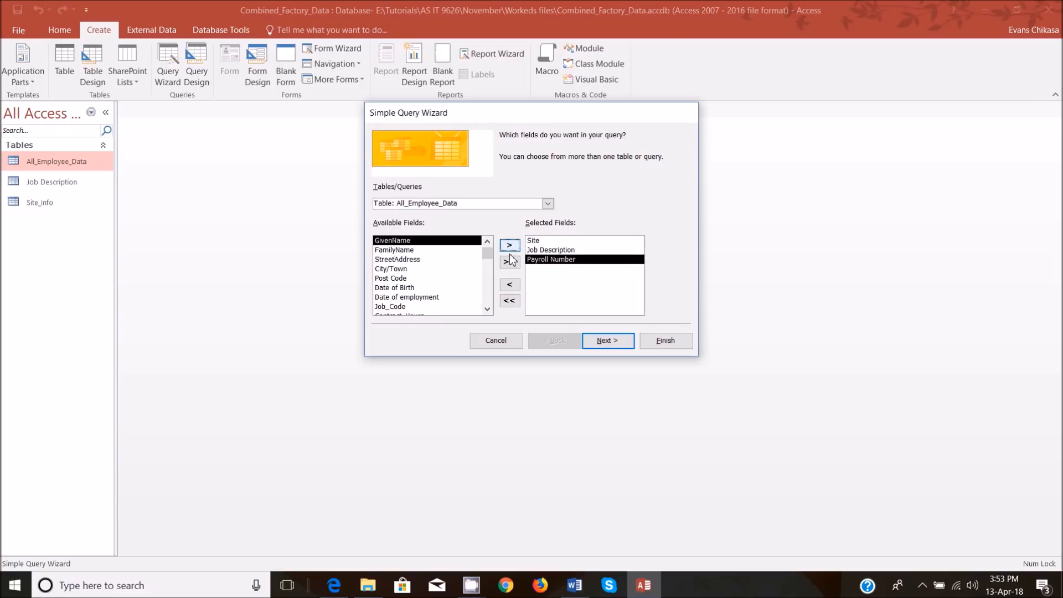
Title the query Query for CrossTab, finish the wizard to view its records, and close the query.
click(606, 341)
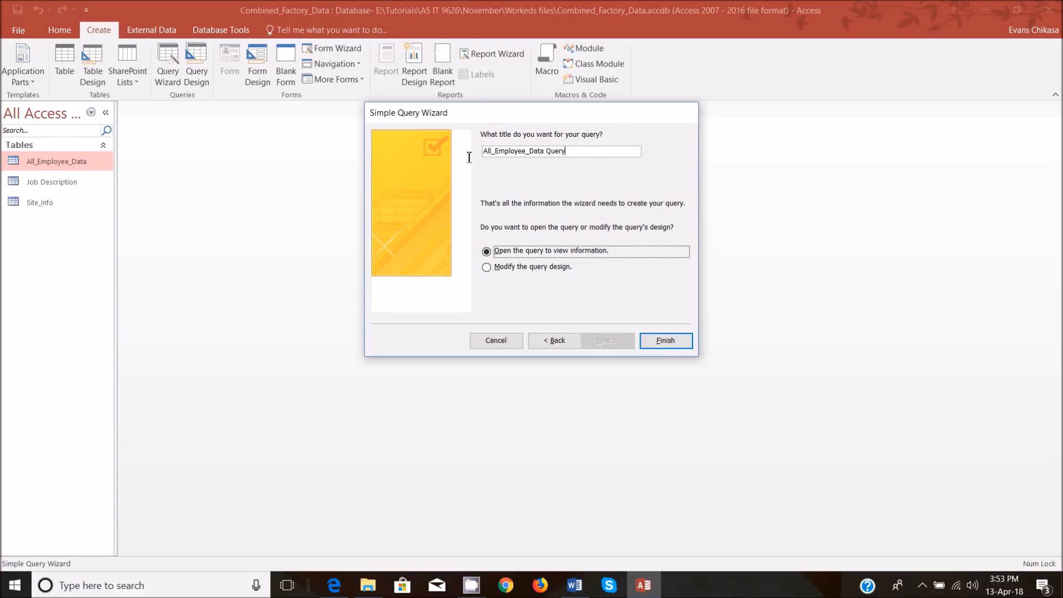
double_click(486, 149)
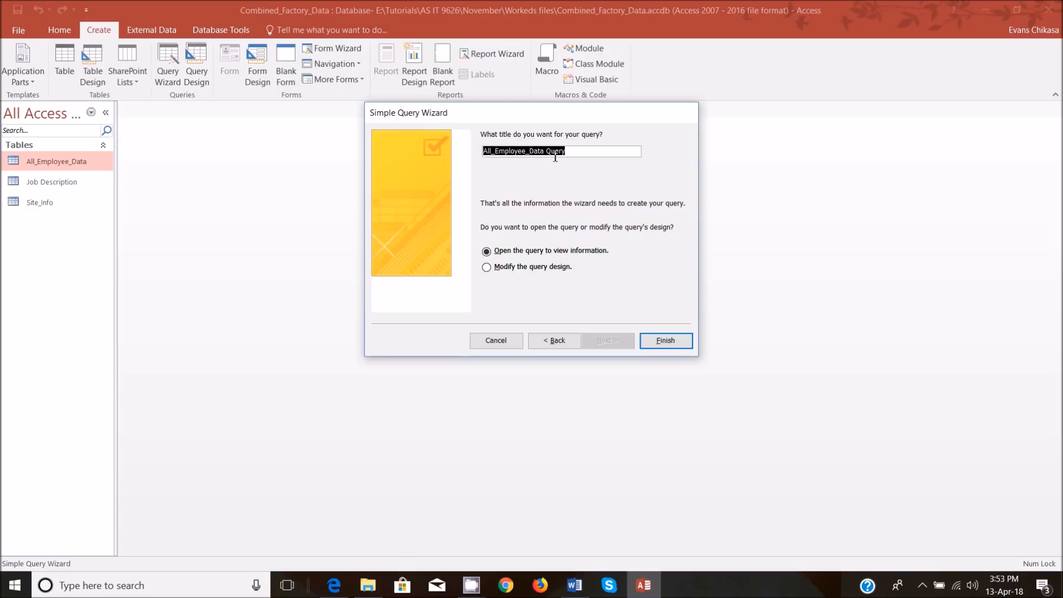
text(Query for CrossTab)
click(658, 346)
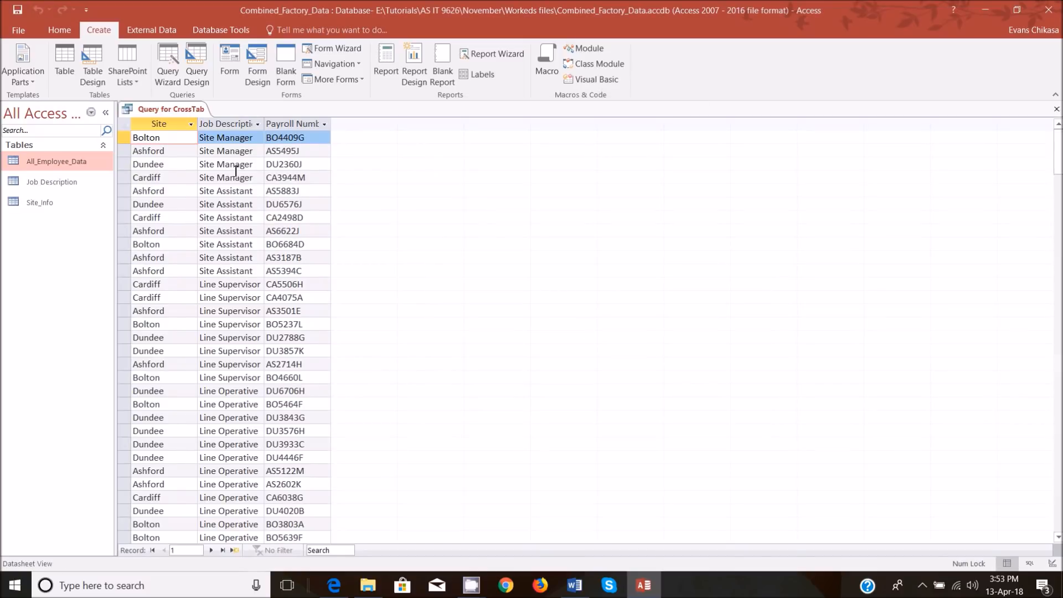
right_click(156, 111)
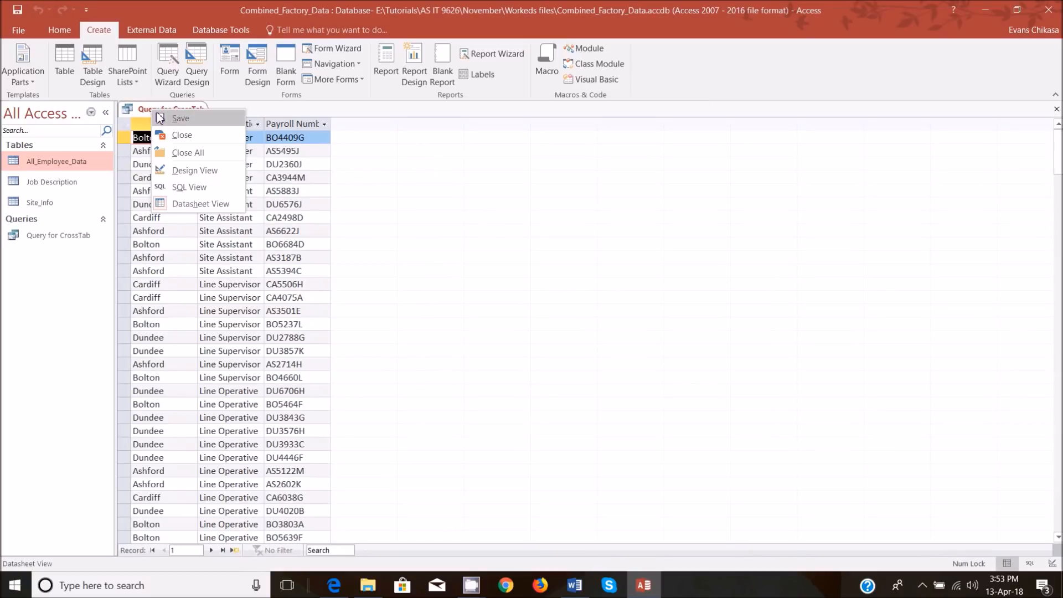
click(180, 135)
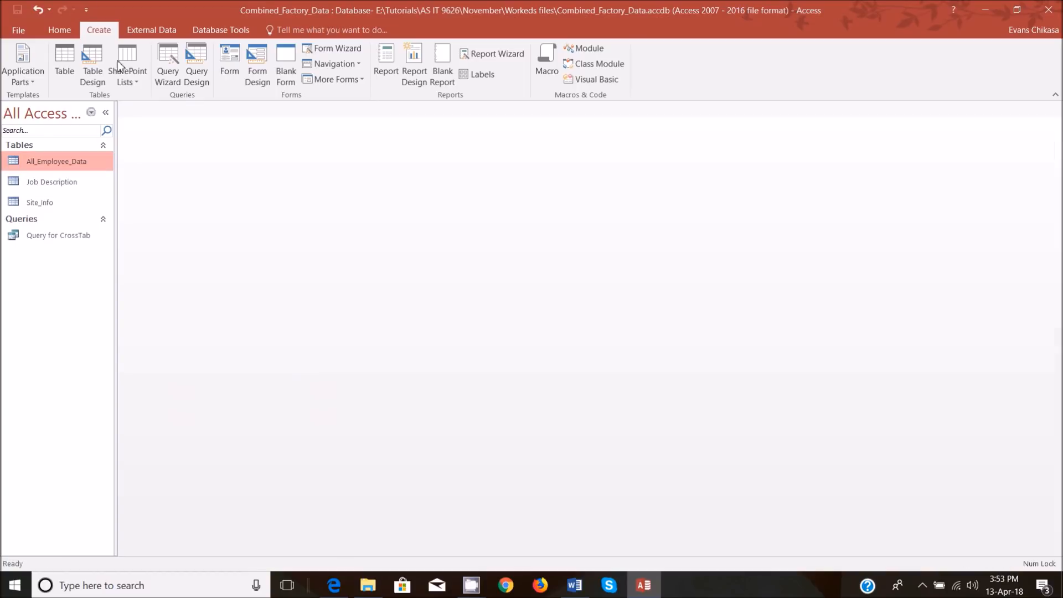
Start a Crosstab Query Wizard query based on Query for CrossTab and choose Site as the row heading.
click(169, 64)
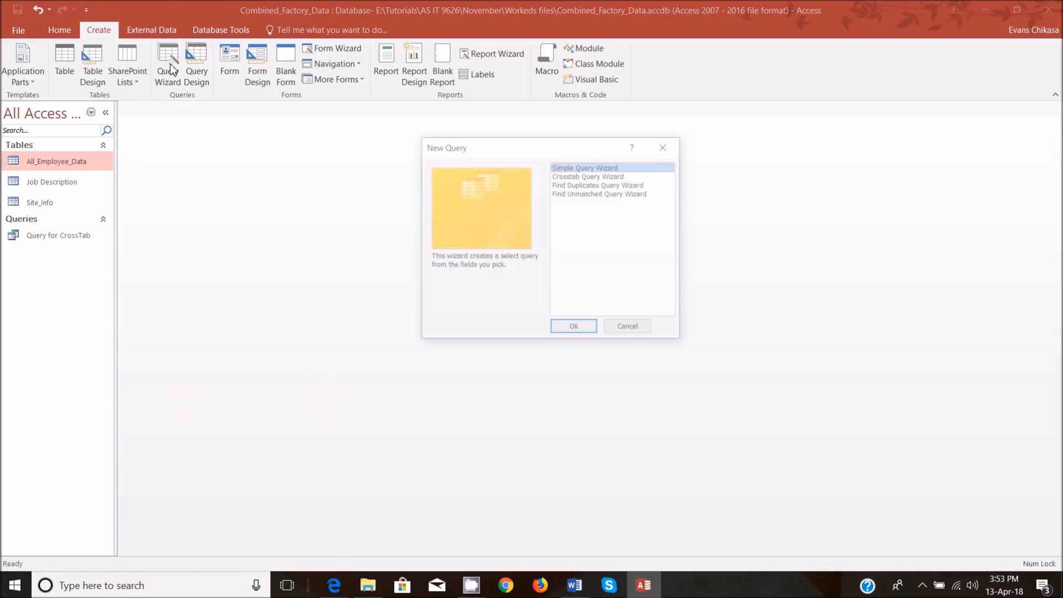
click(604, 176)
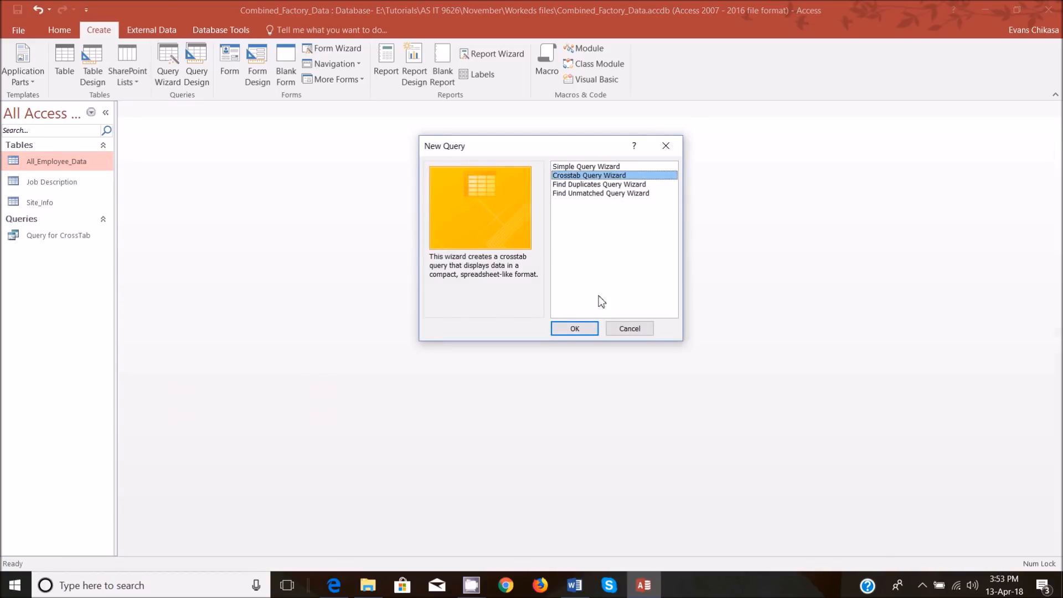
click(573, 329)
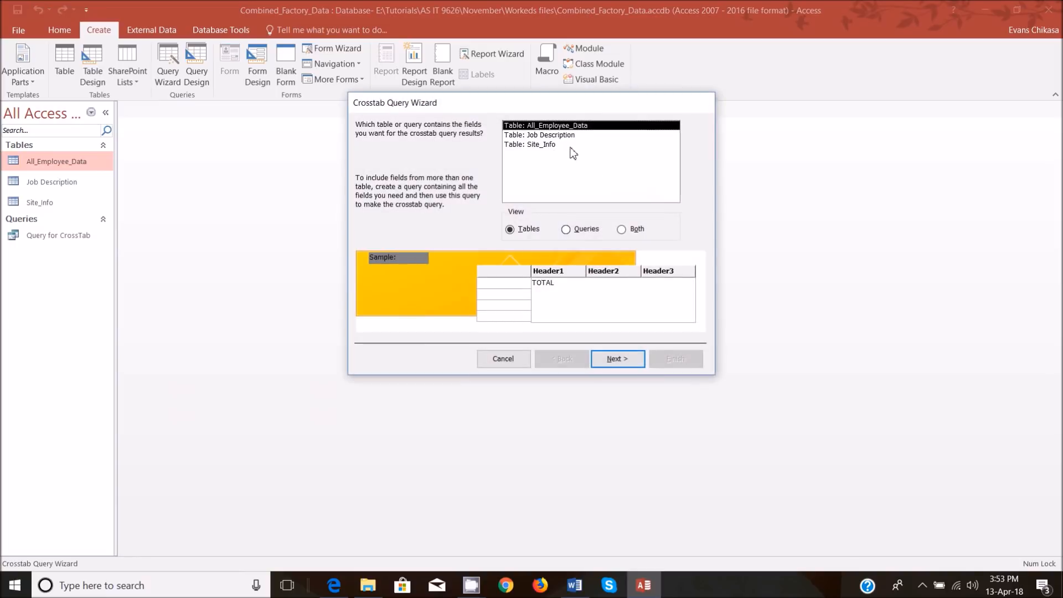
click(578, 237)
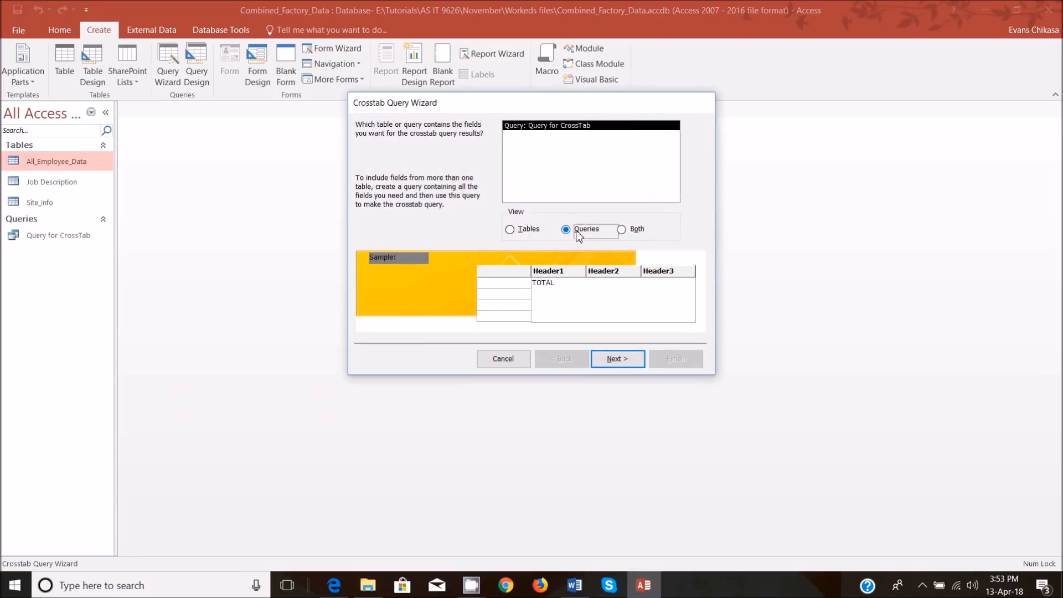
click(549, 127)
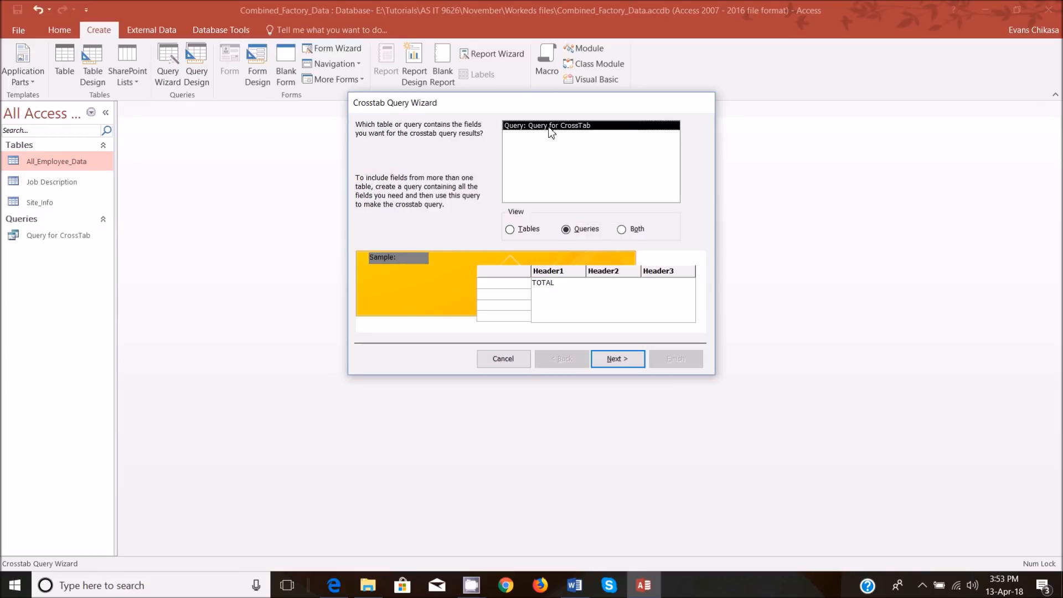
click(614, 359)
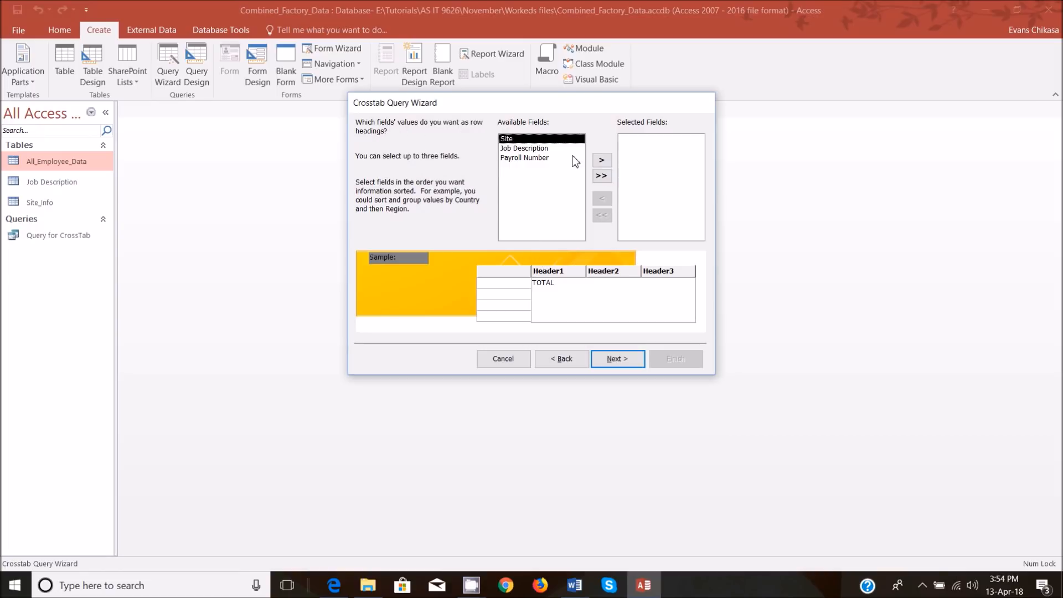
double_click(548, 139)
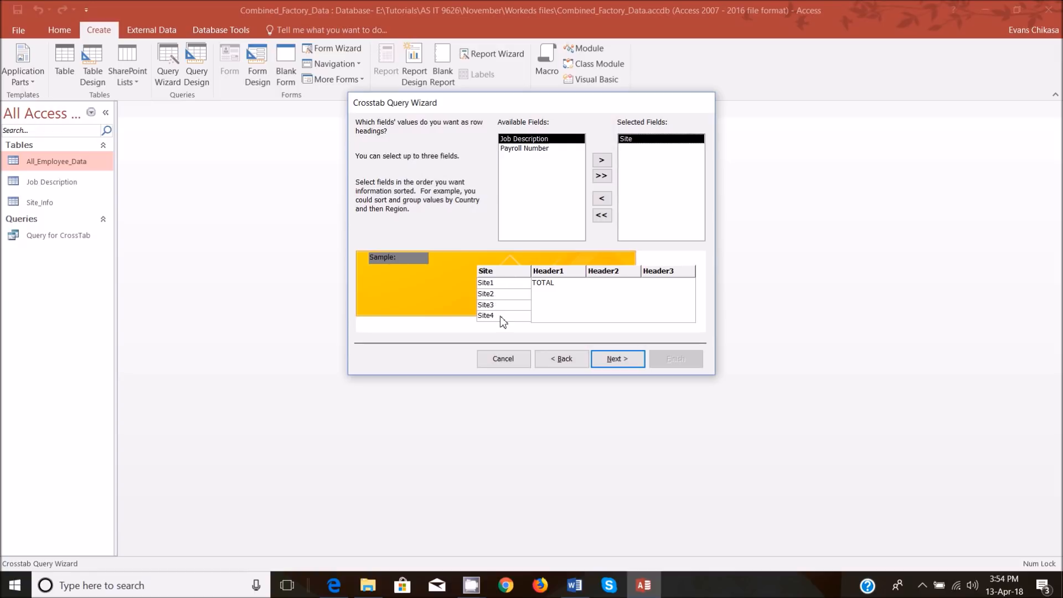
Bring up the question paper 9626_w17_qp_2.pdf and narrow its window to view the report layout beside the Crosstab Query Wizard.
click(334, 585)
drag(559, 6, 1062, 210)
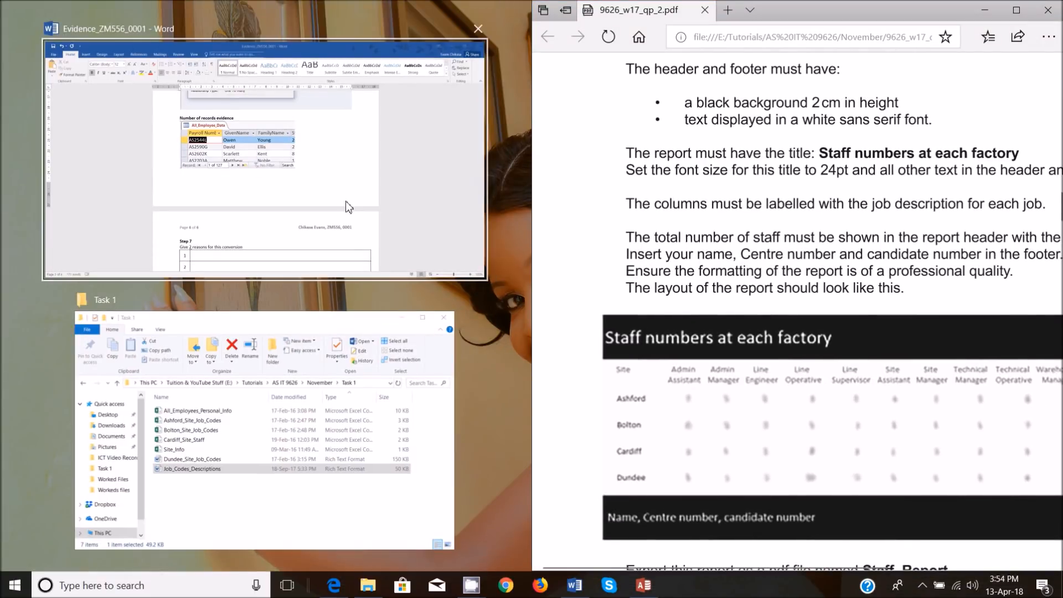
click(643, 585)
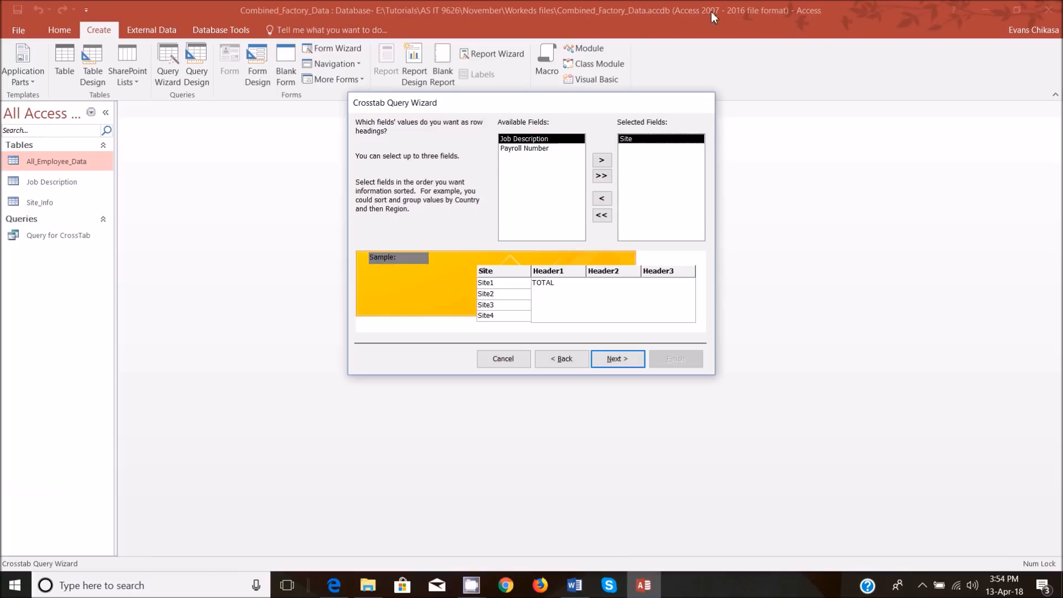
click(336, 591)
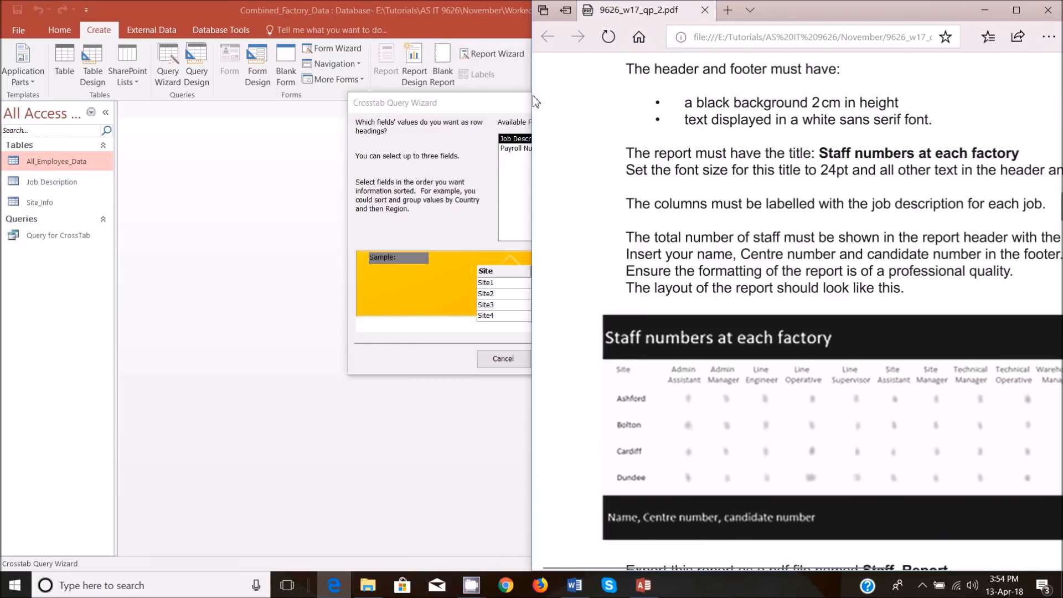
drag(534, 101, 694, 98)
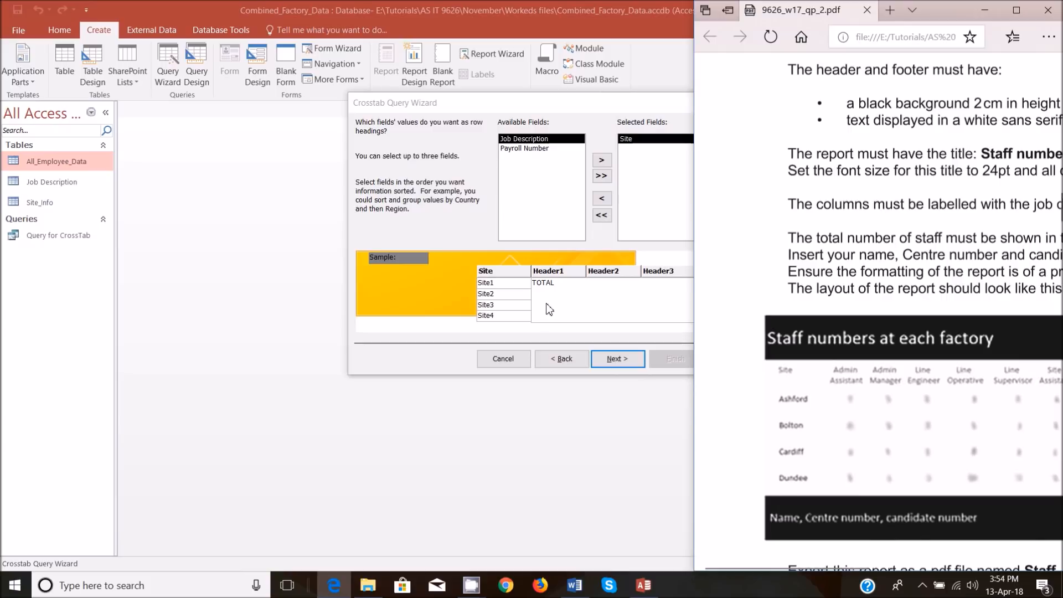
Outline the site names, job headings and count area with red rectangles in both the report layout and the wizard sample on a screen capture, and discard it.
key(Print)
drag(0, 0, 1062, 597)
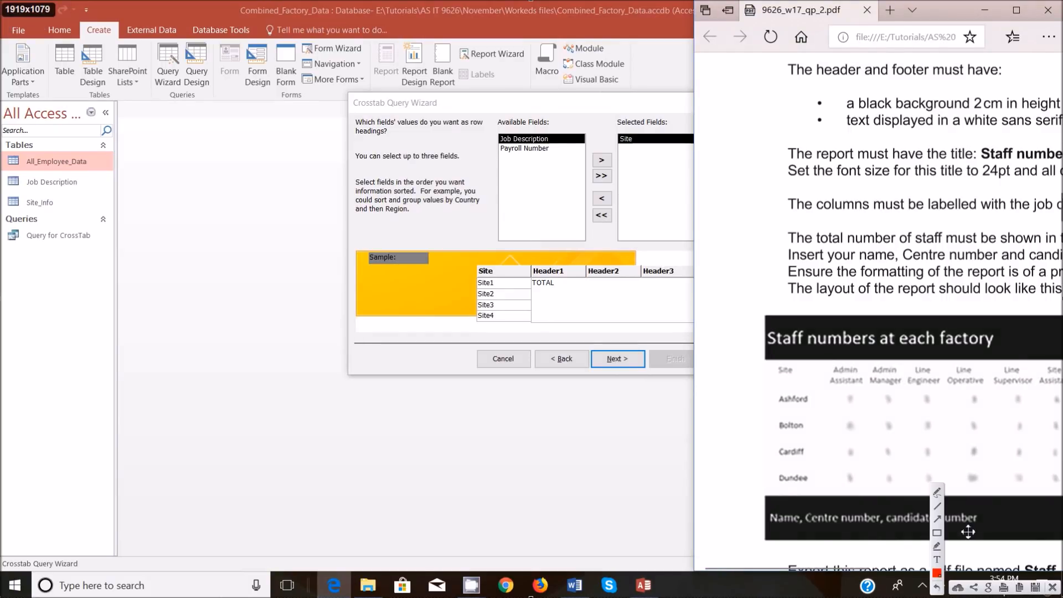
click(937, 533)
drag(762, 362, 821, 485)
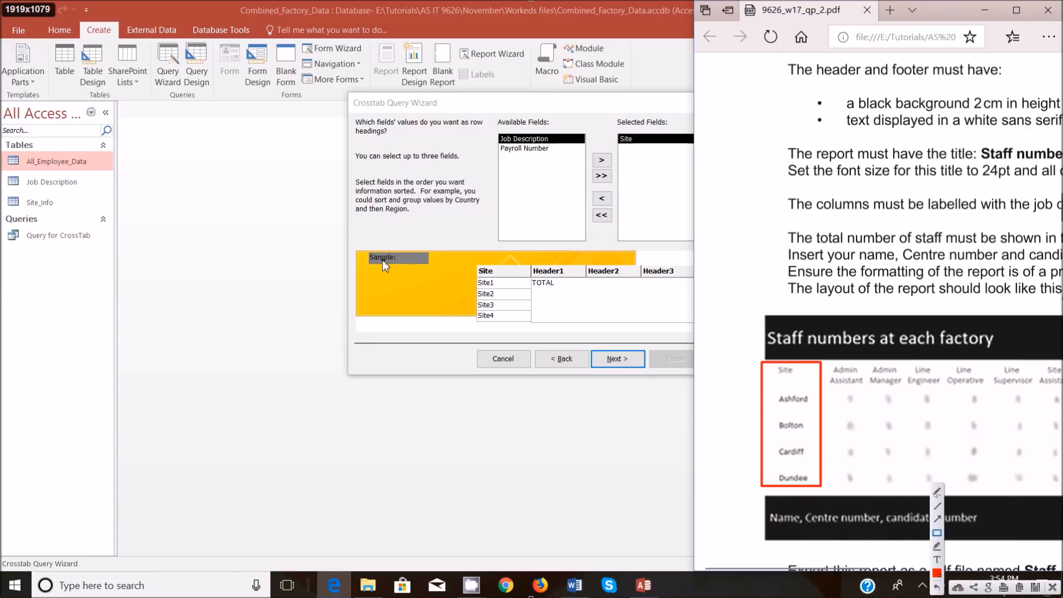
drag(472, 264, 510, 321)
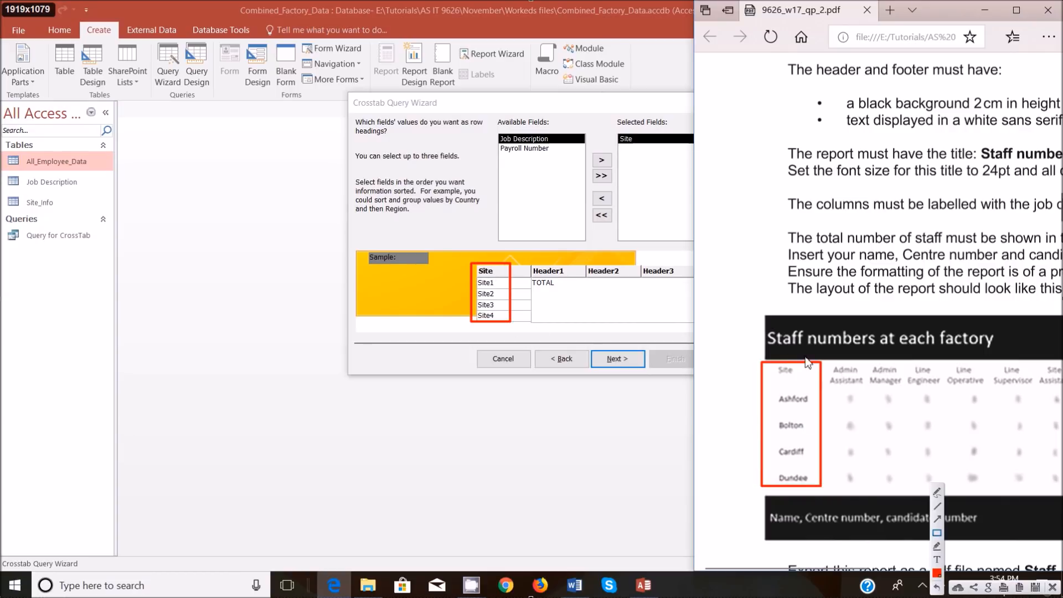
mouse_move(826, 360)
mouse_down()
mouse_move(843, 384)
mouse_move(1061, 390)
mouse_up()
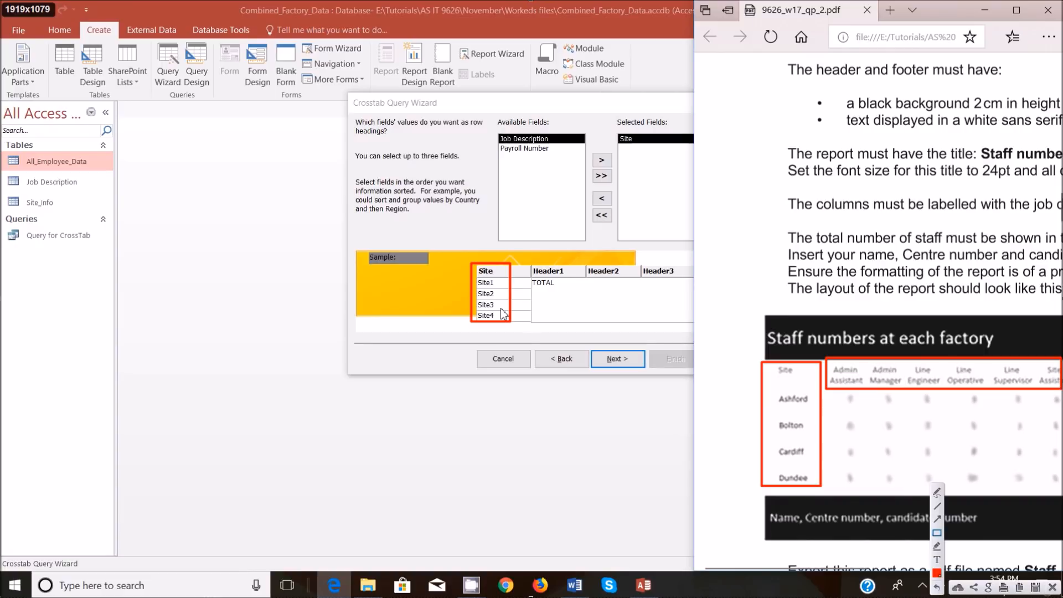
mouse_move(524, 256)
mouse_down()
mouse_move(669, 298)
mouse_move(681, 280)
mouse_up()
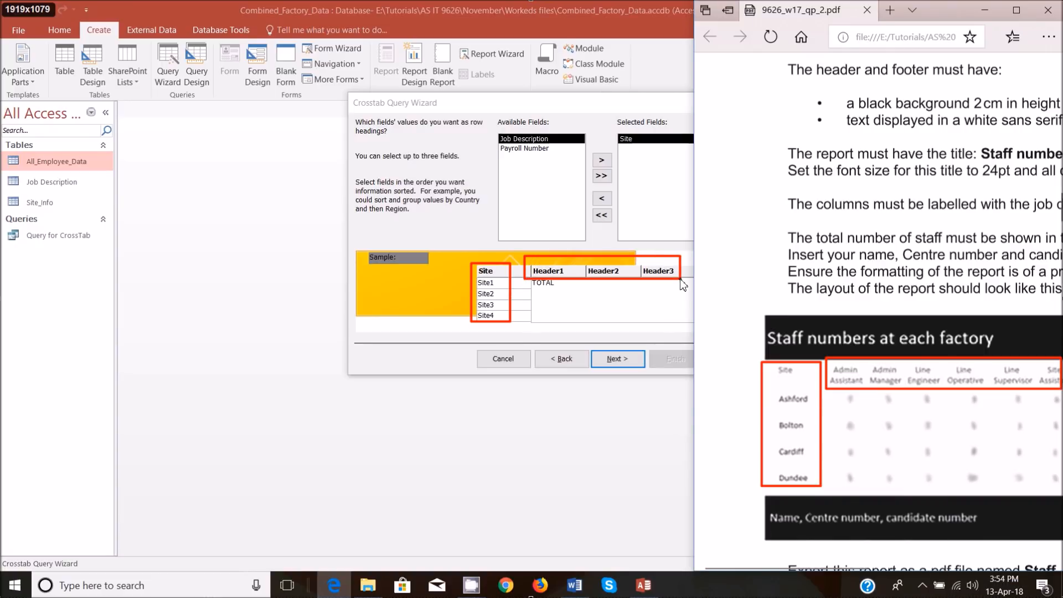
mouse_move(856, 395)
mouse_down()
mouse_move(908, 482)
mouse_move(1006, 493)
mouse_move(1033, 475)
mouse_up()
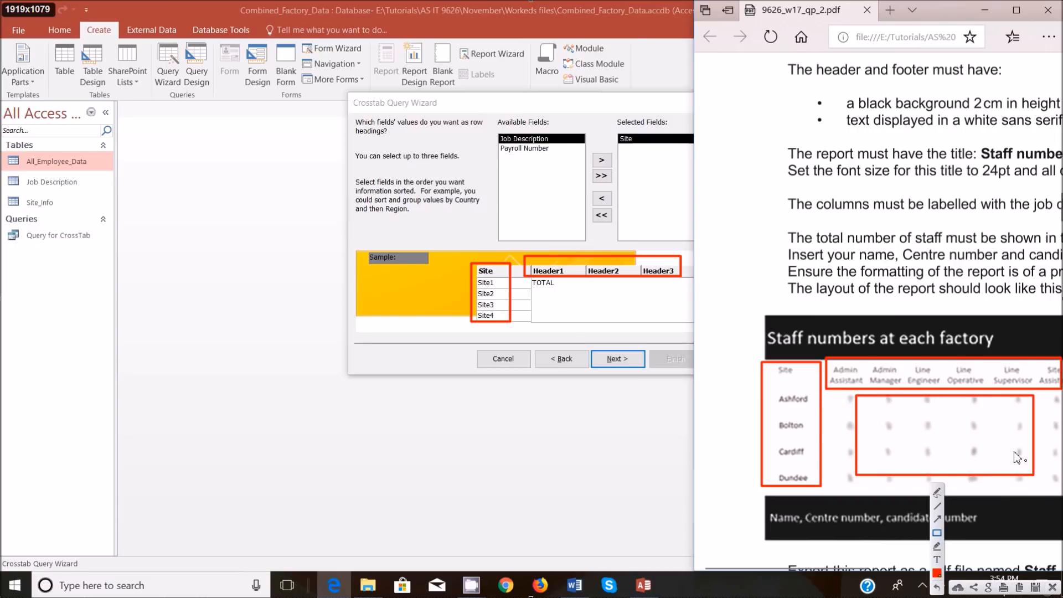
mouse_move(532, 282)
mouse_down()
mouse_move(589, 318)
mouse_move(603, 314)
mouse_up()
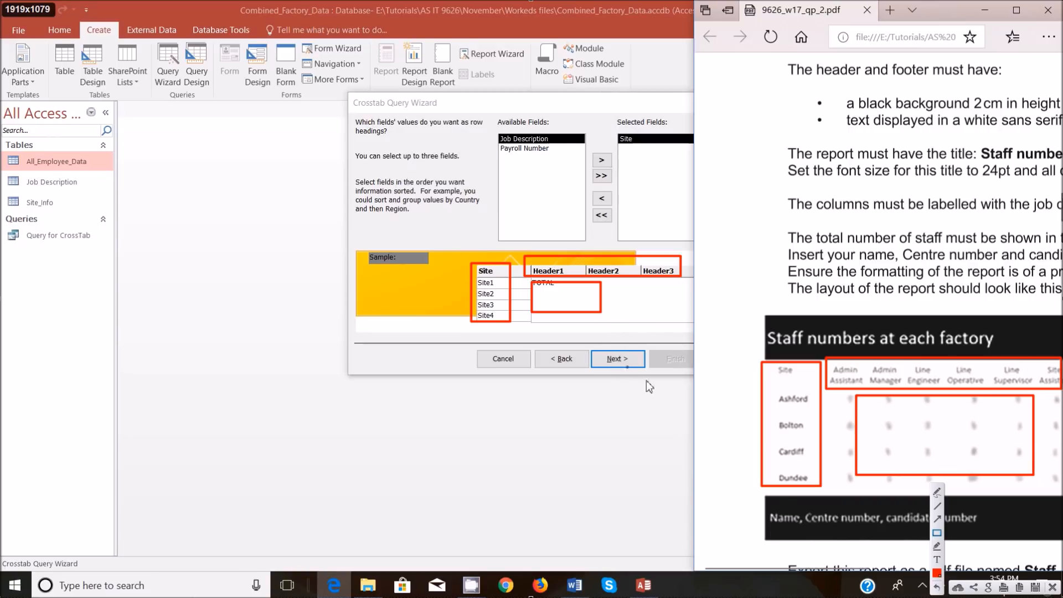
click(1052, 588)
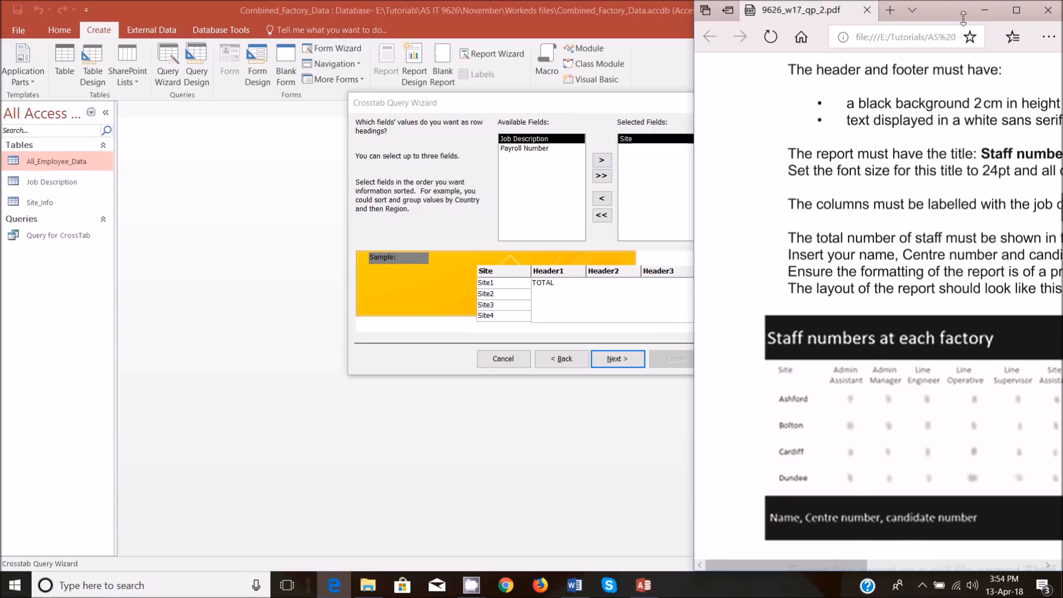
Maximize and minimize the question paper, return to the Crosstab Query Wizard, and choose Job Description as the column heading.
click(1014, 10)
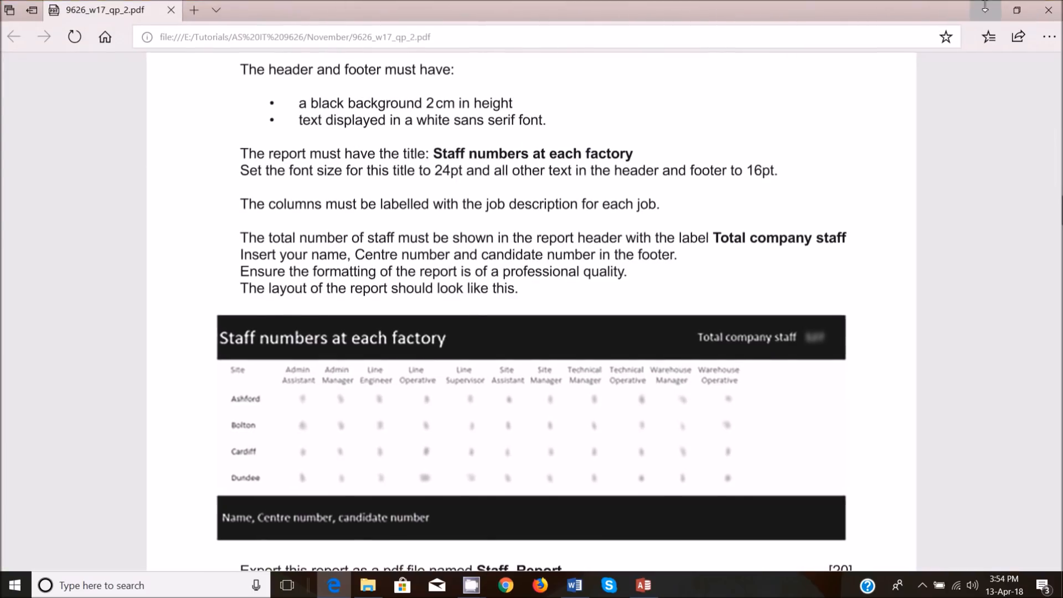
click(985, 9)
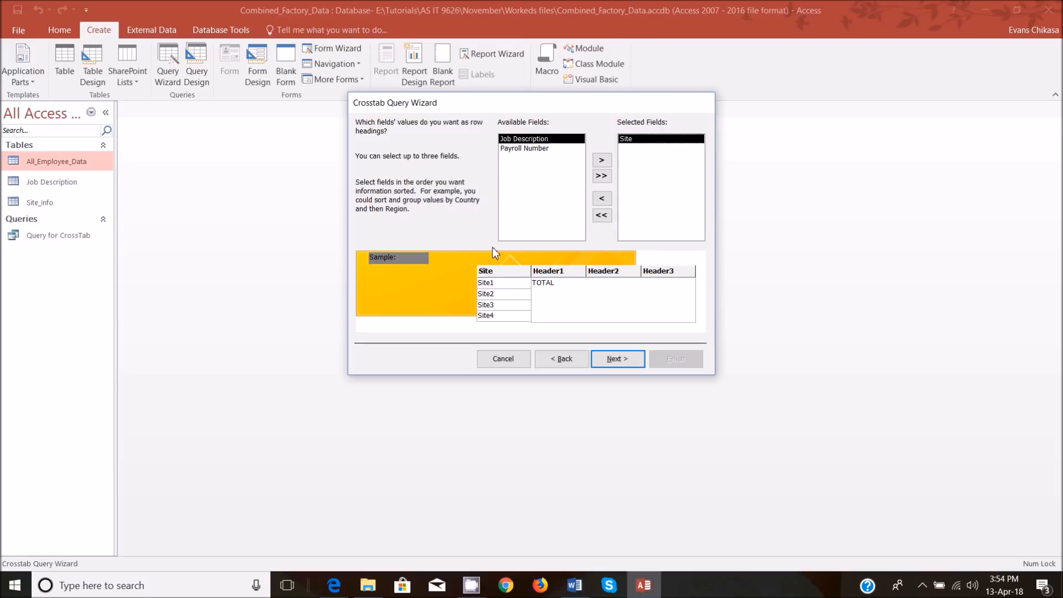
click(610, 363)
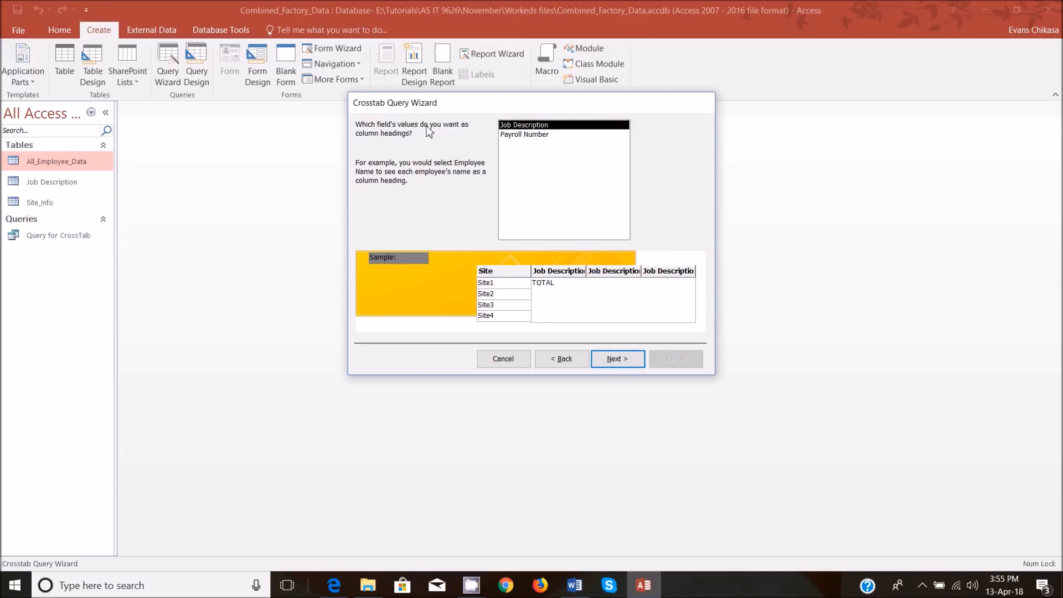
double_click(530, 129)
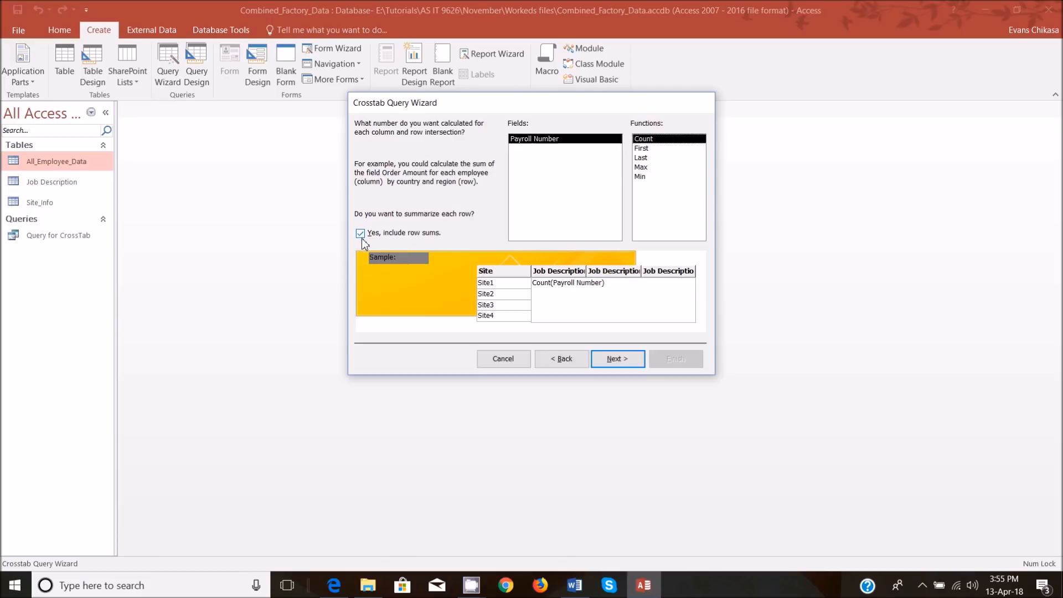
Try the First, Last, Max and Min functions for the Payroll Number field in the crosstab.
click(664, 150)
click(659, 160)
click(650, 169)
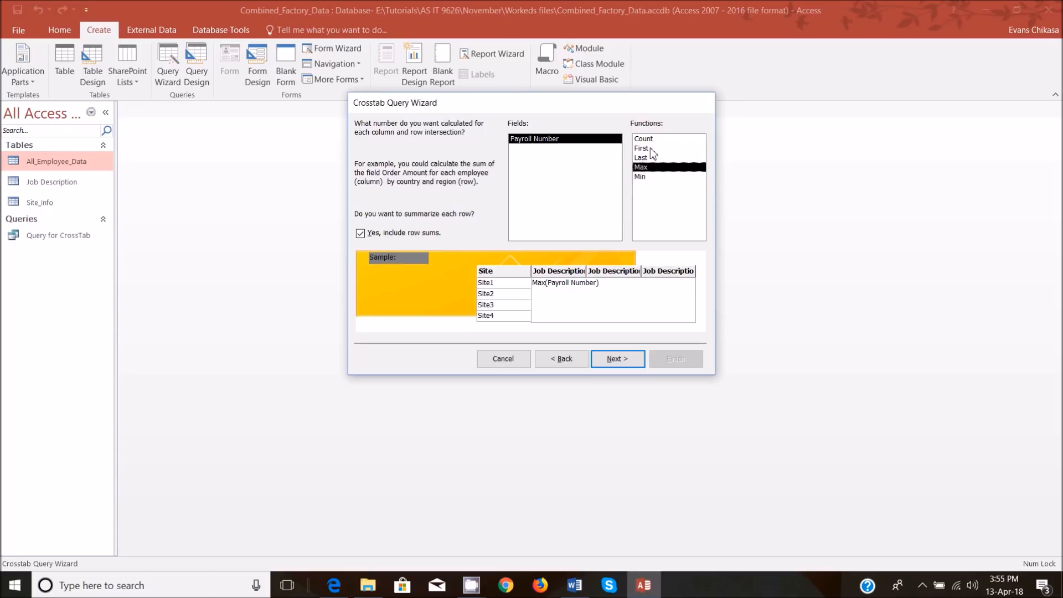
click(653, 139)
click(652, 158)
click(652, 167)
click(651, 176)
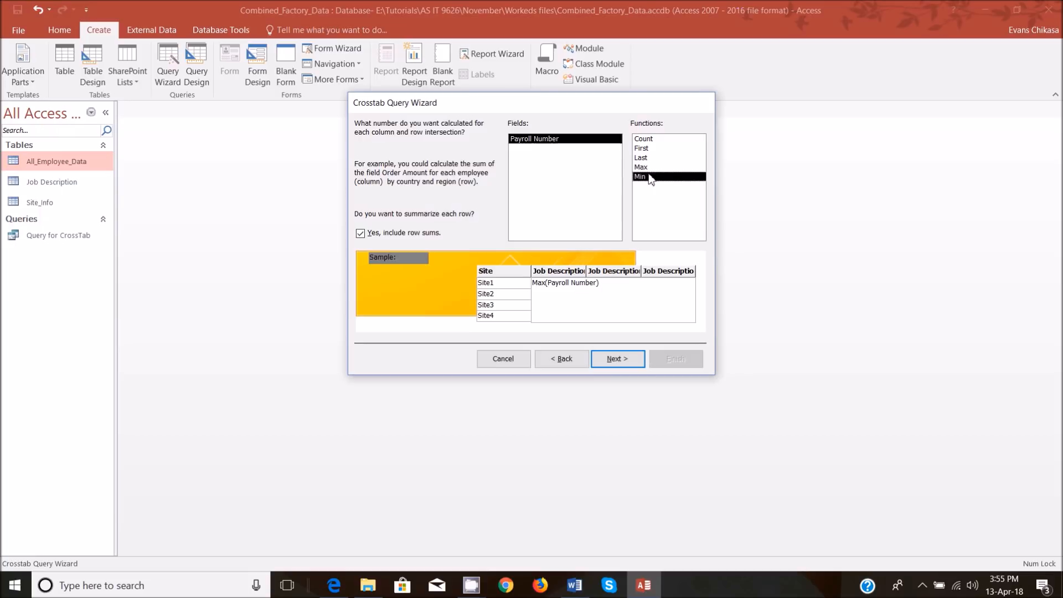
Calculate the Count of Payroll Number with row sums, finish the crosstab as Query for CrossTab_Crosstab, and close its results.
click(647, 140)
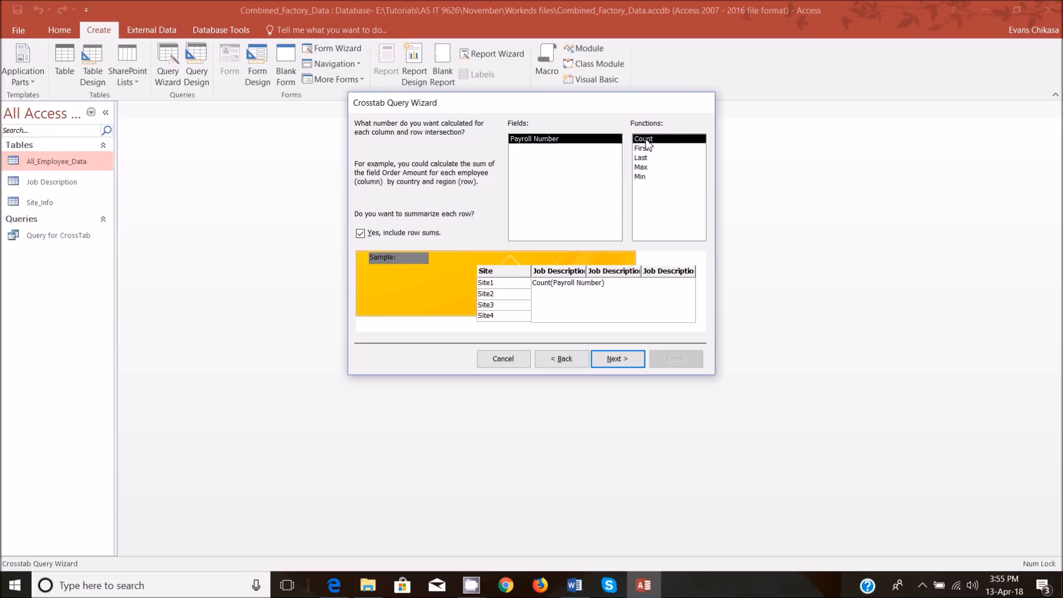
click(615, 361)
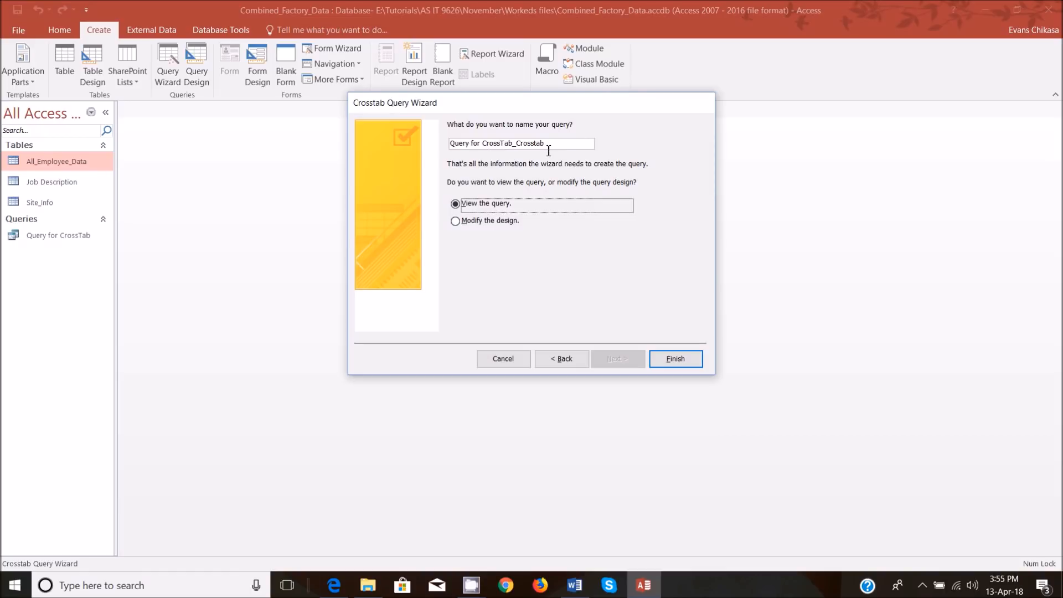
click(685, 363)
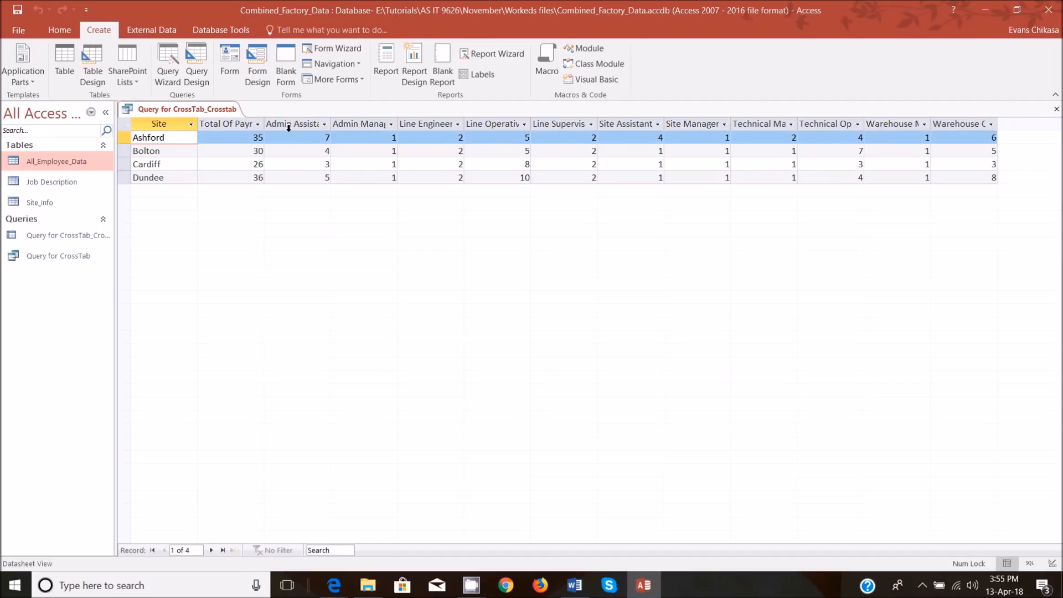
right_click(207, 110)
click(252, 136)
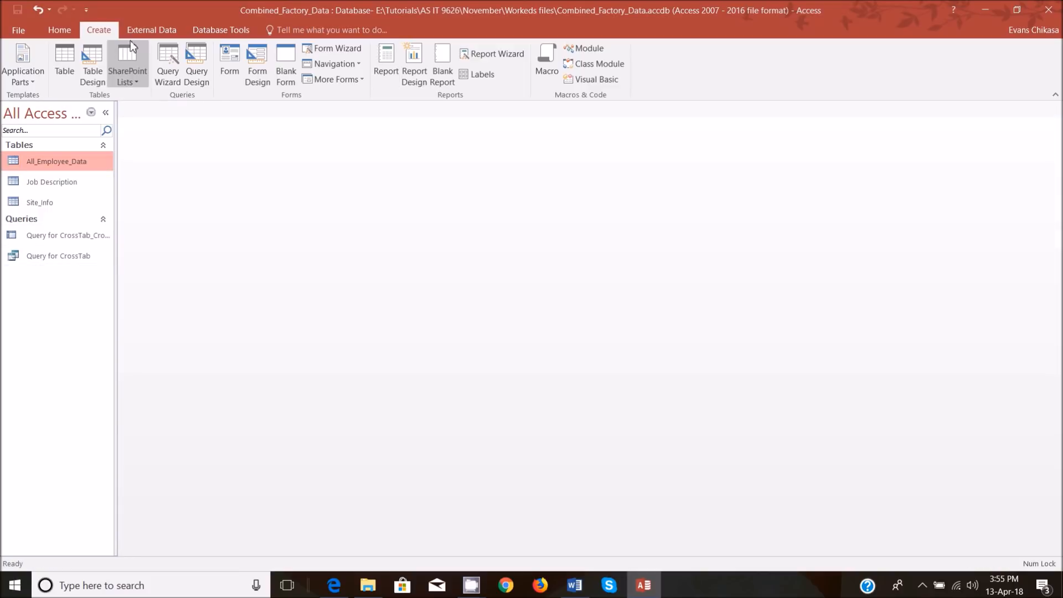
Start a report with the Report Wizard and include all fields of Query for CrossTab_Crosstab.
click(162, 75)
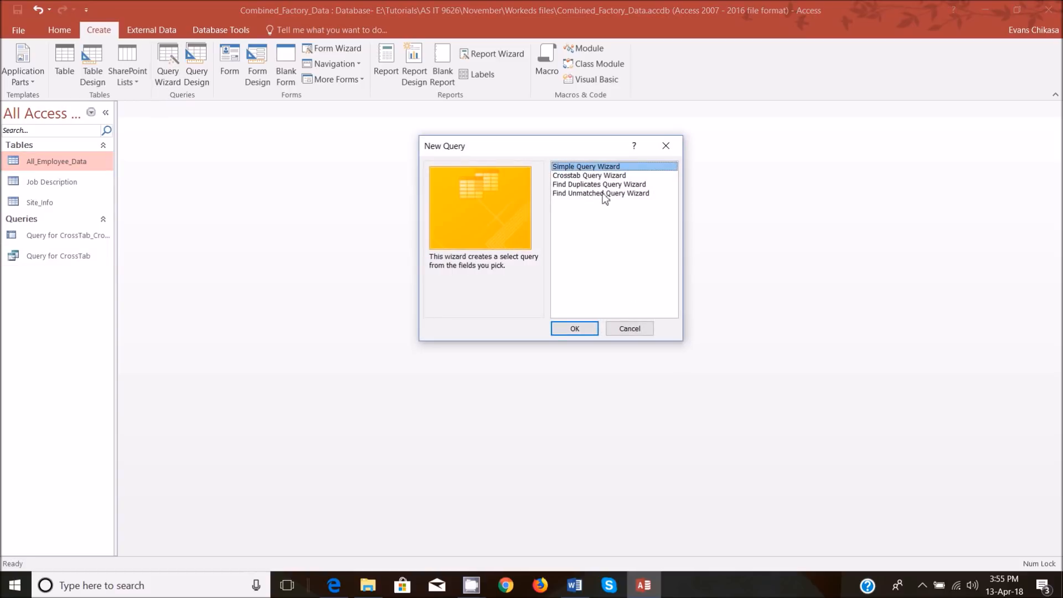
click(642, 330)
click(512, 53)
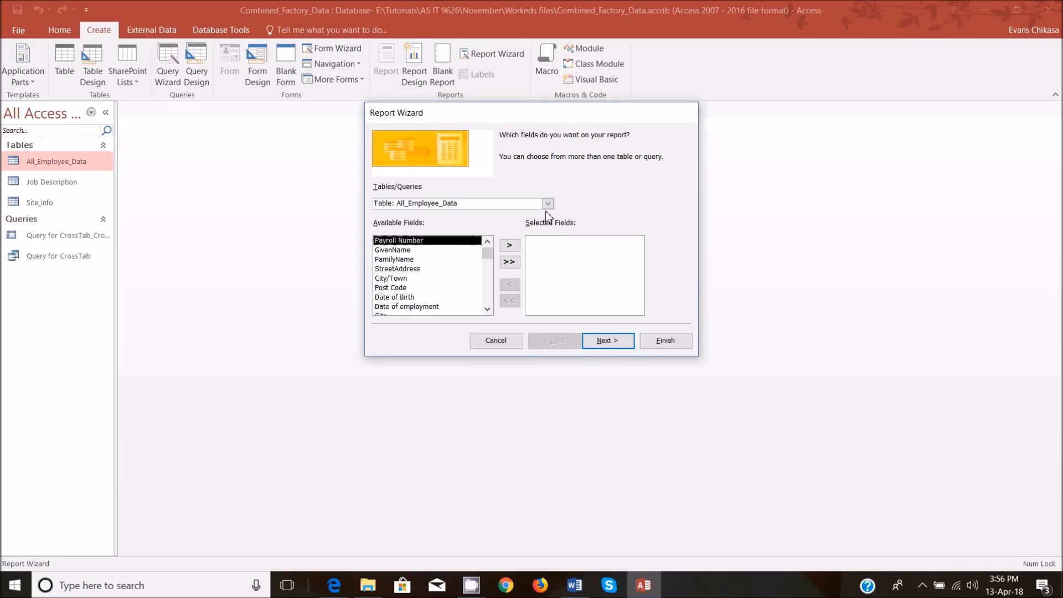
click(547, 203)
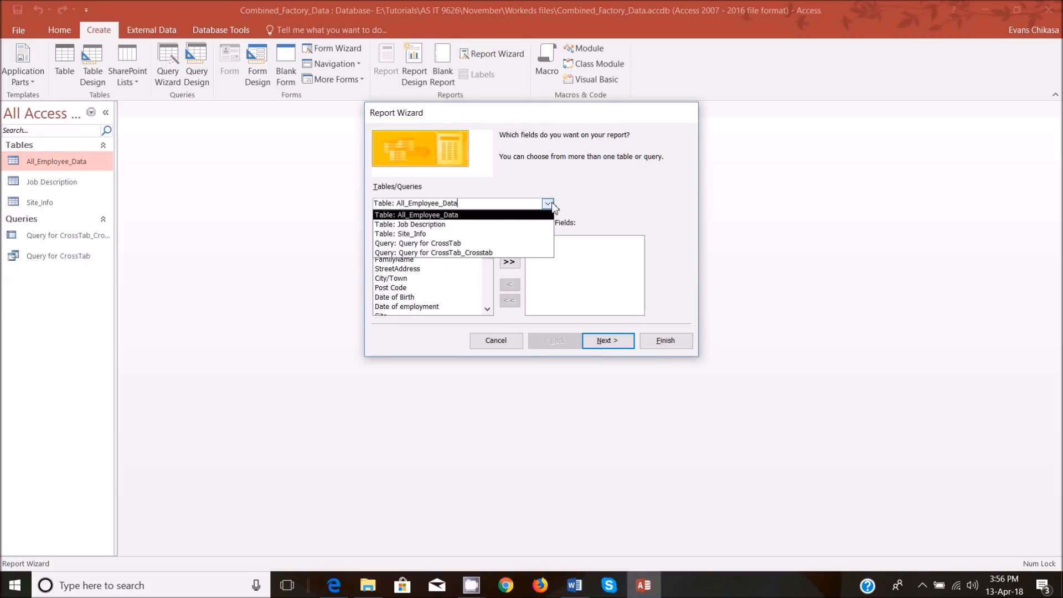
click(454, 252)
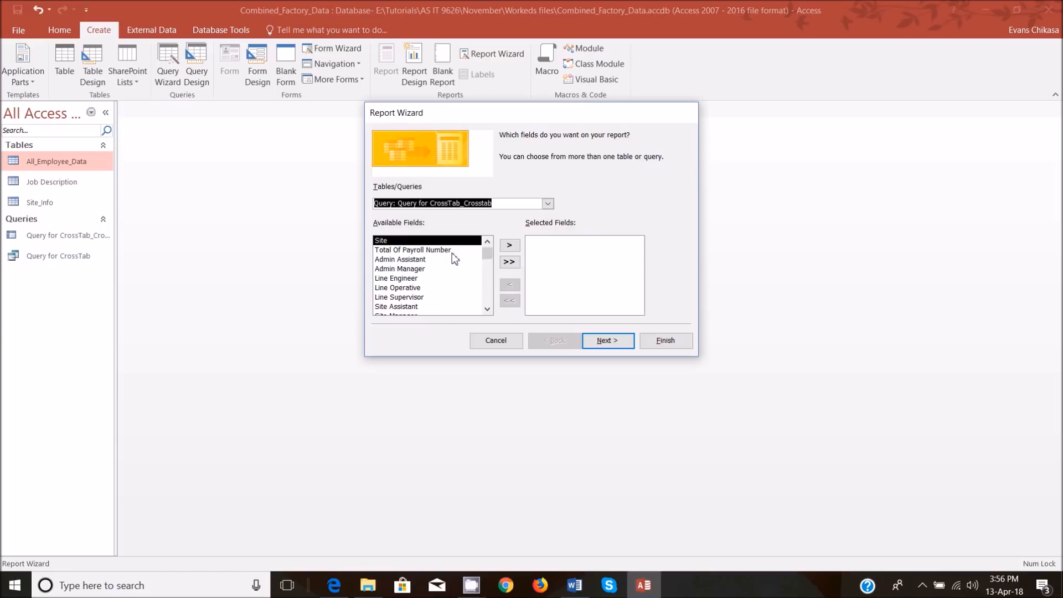
click(513, 263)
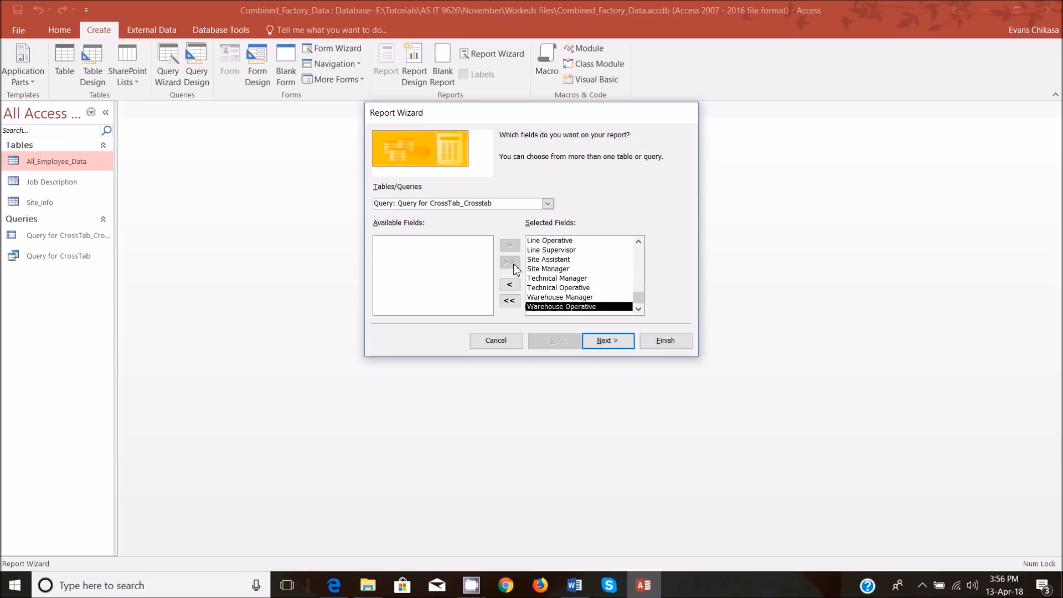
Accept the default grouping without sorting, check the sample layout in the question paper, and set the report to landscape orientation.
click(613, 343)
click(602, 342)
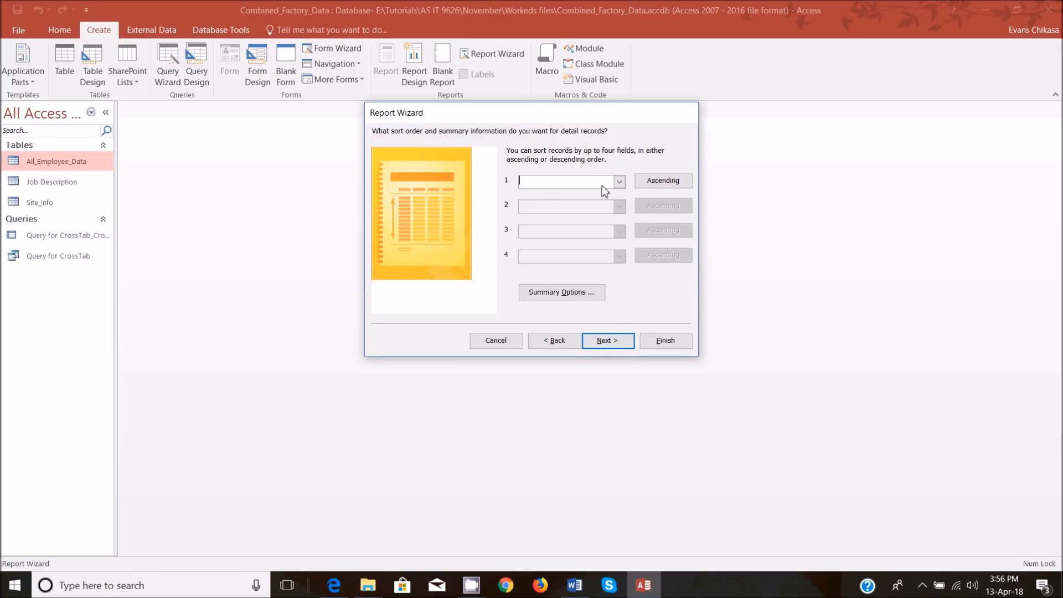
click(622, 347)
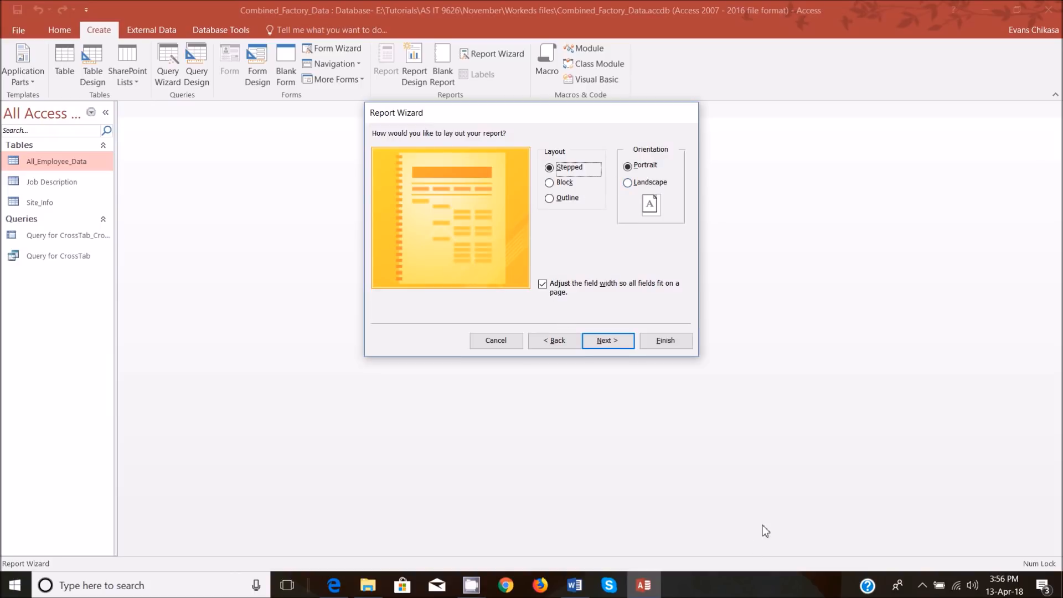
mouse_move(334, 581)
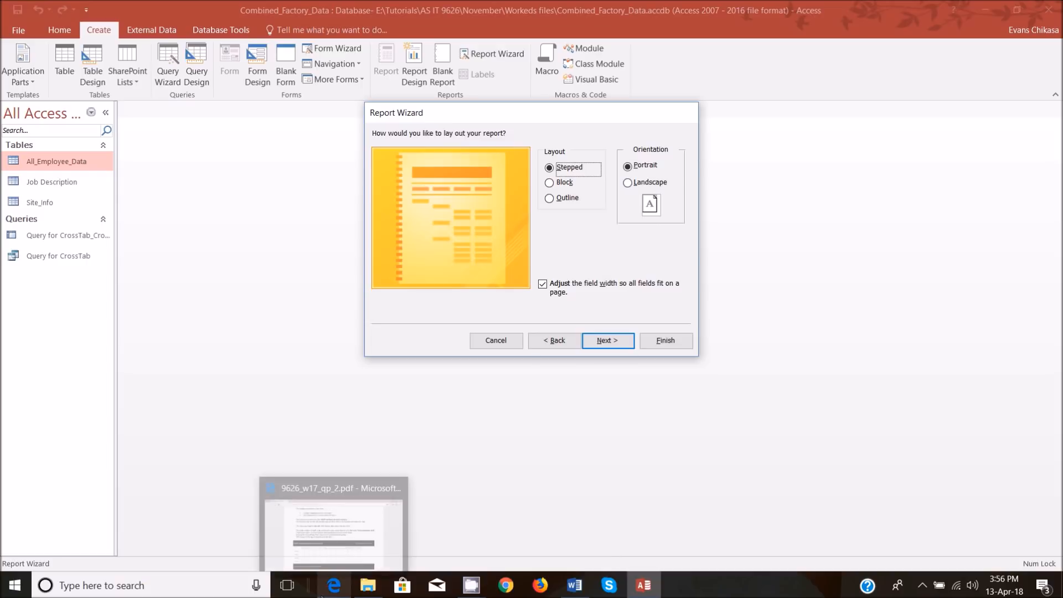
click(350, 536)
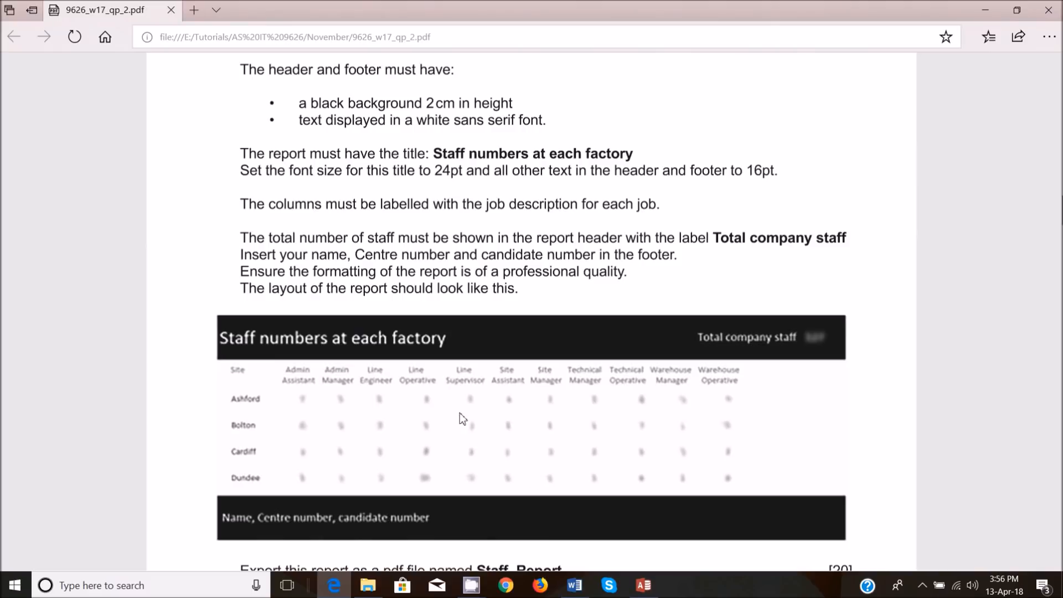
click(642, 585)
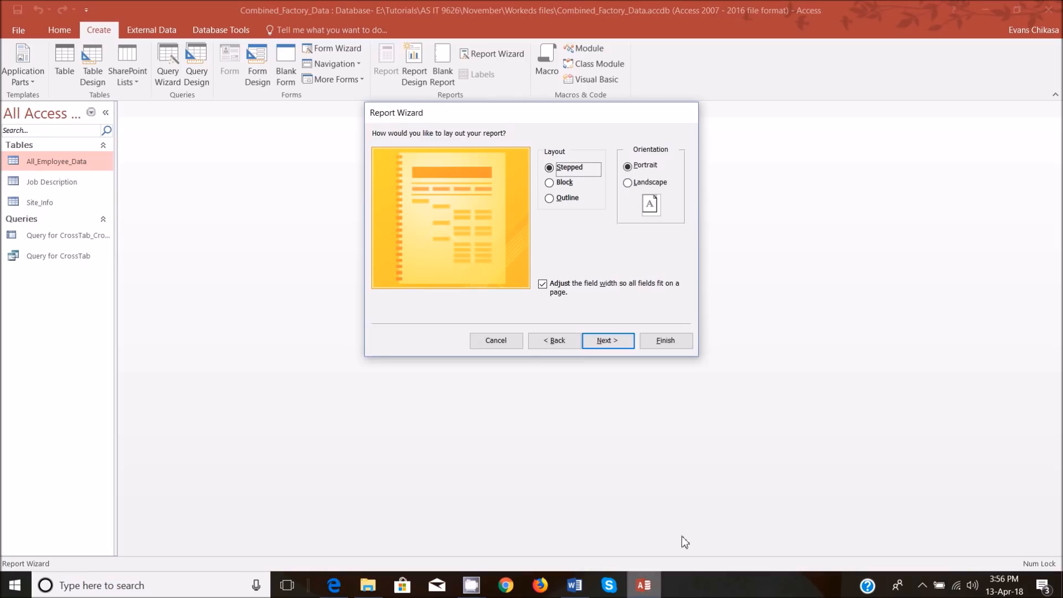
click(653, 183)
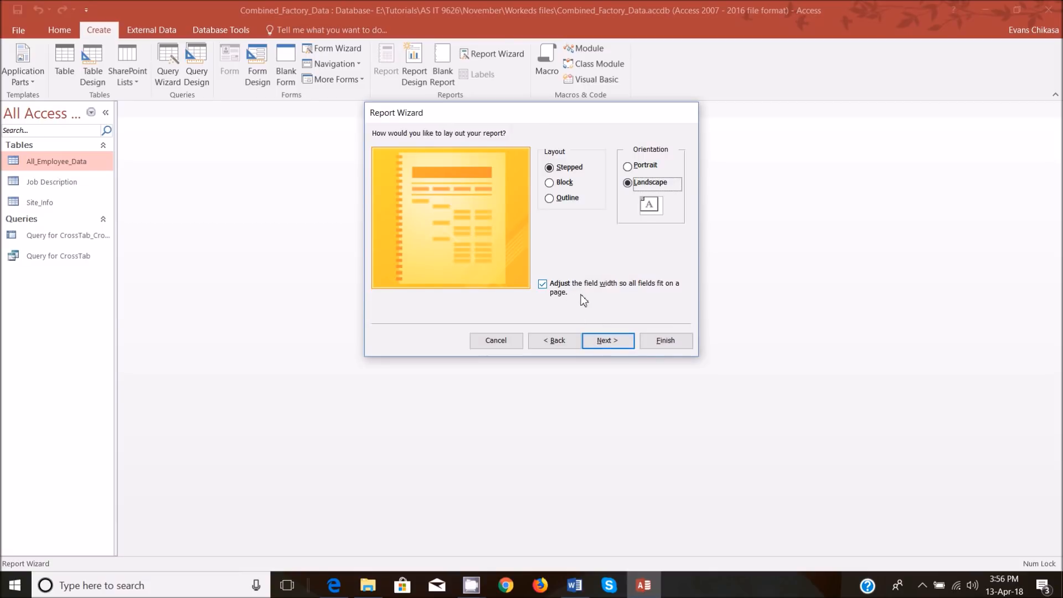
click(608, 341)
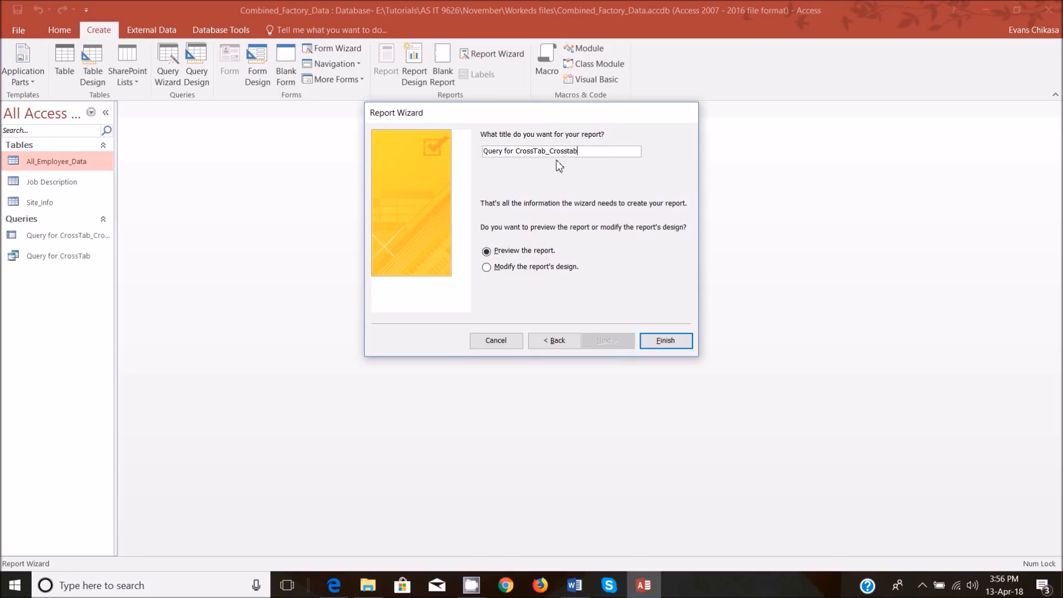
Replace the report title with Staff numbers at each factory, copied from the question paper.
drag(603, 154, 460, 154)
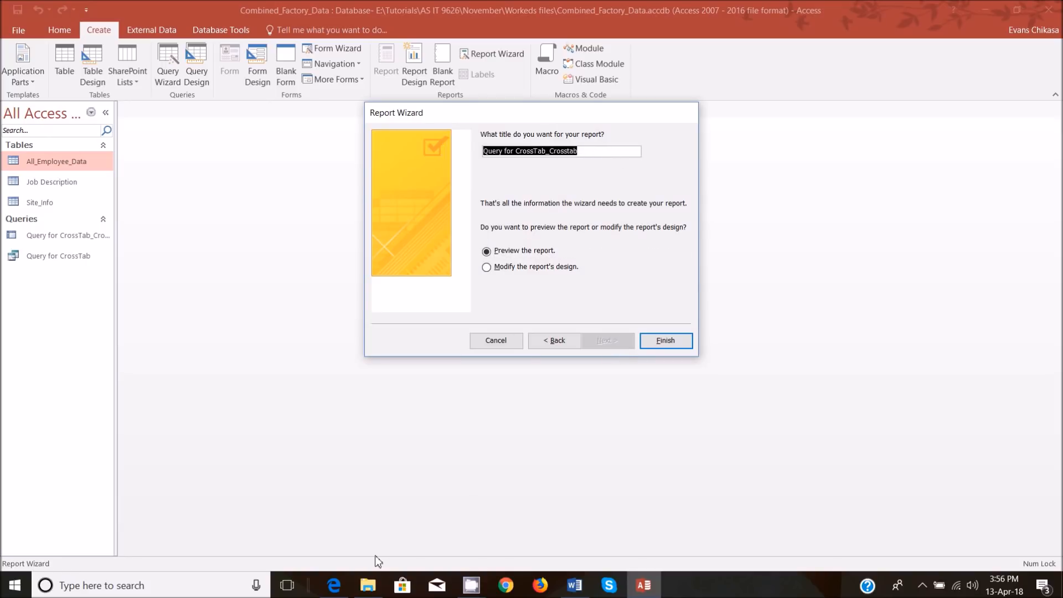
click(334, 586)
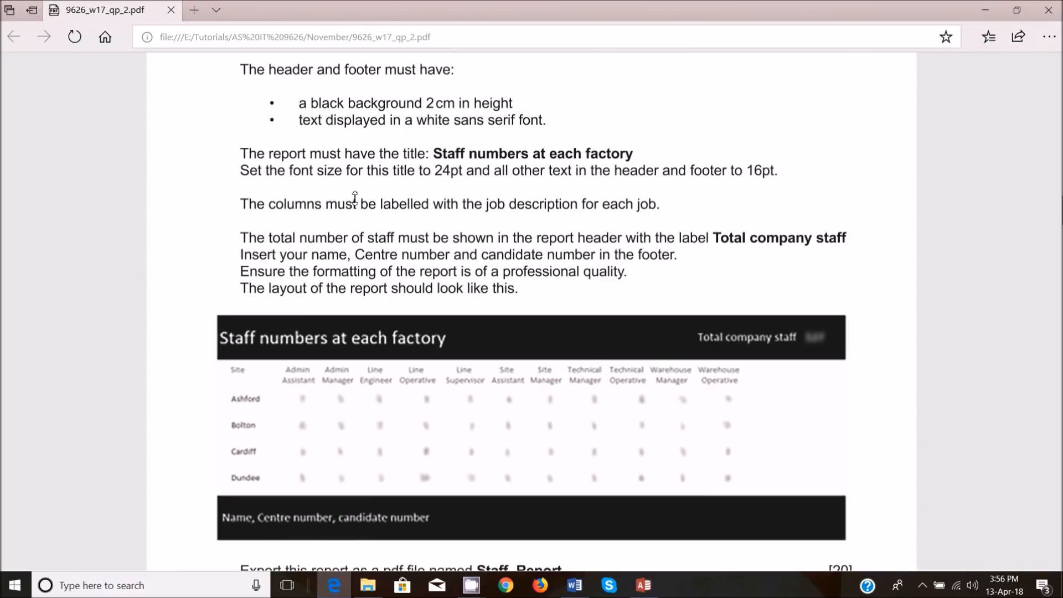
scroll(355, 197, up, 3)
drag(432, 309, 614, 309)
right_click(601, 307)
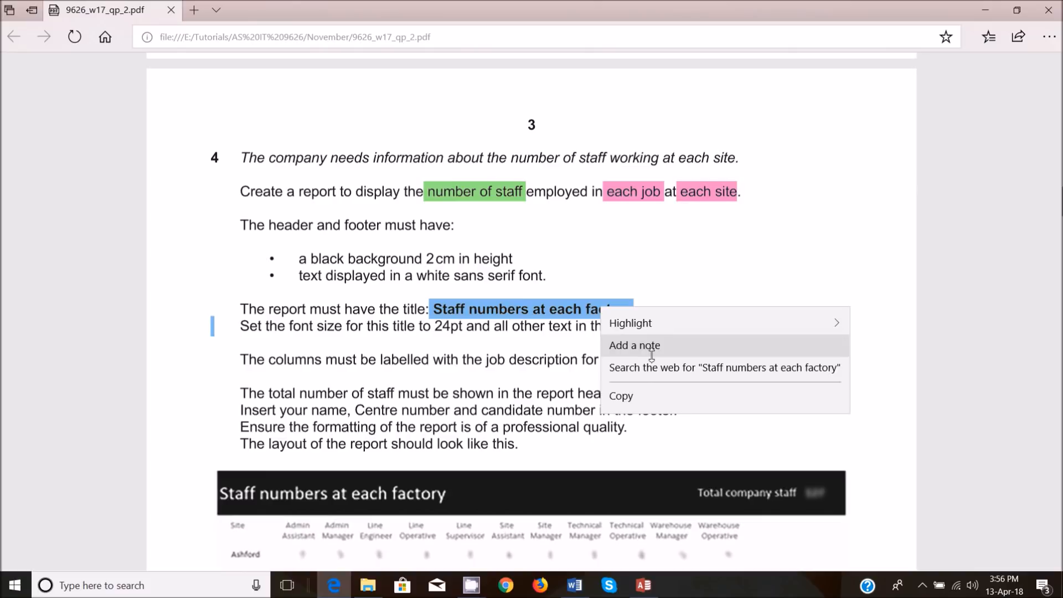
click(629, 396)
click(644, 585)
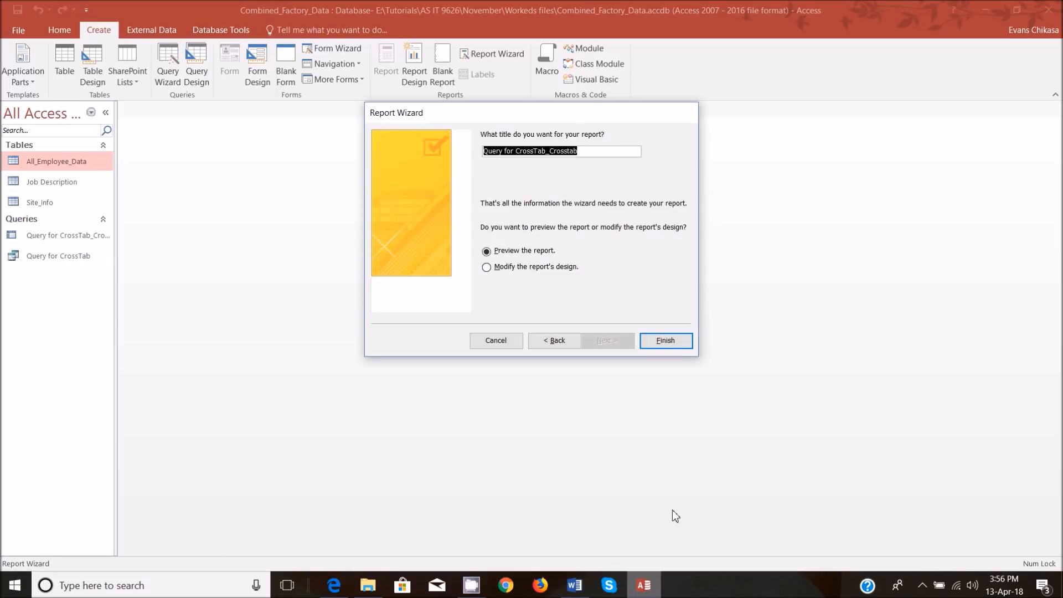
key(ctrl+v)
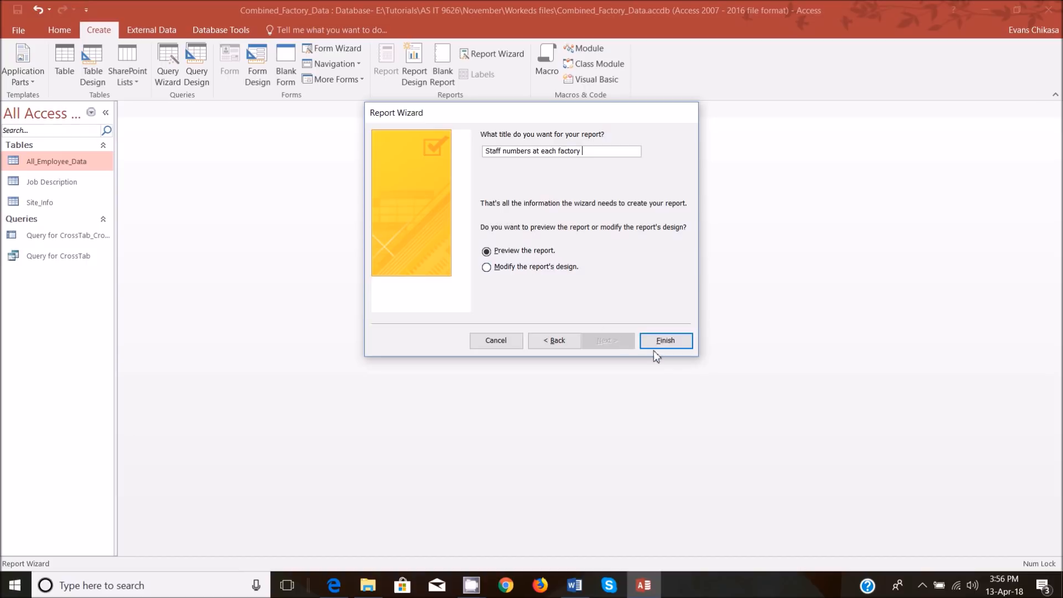
Remove the leading space from the report title and finish the report for preview.
click(662, 340)
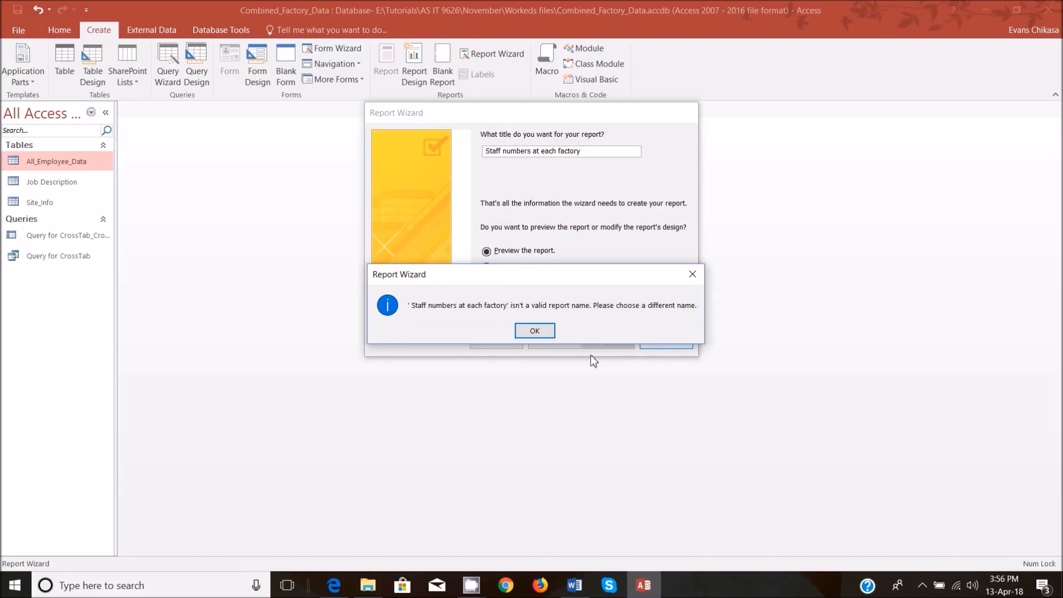
click(526, 330)
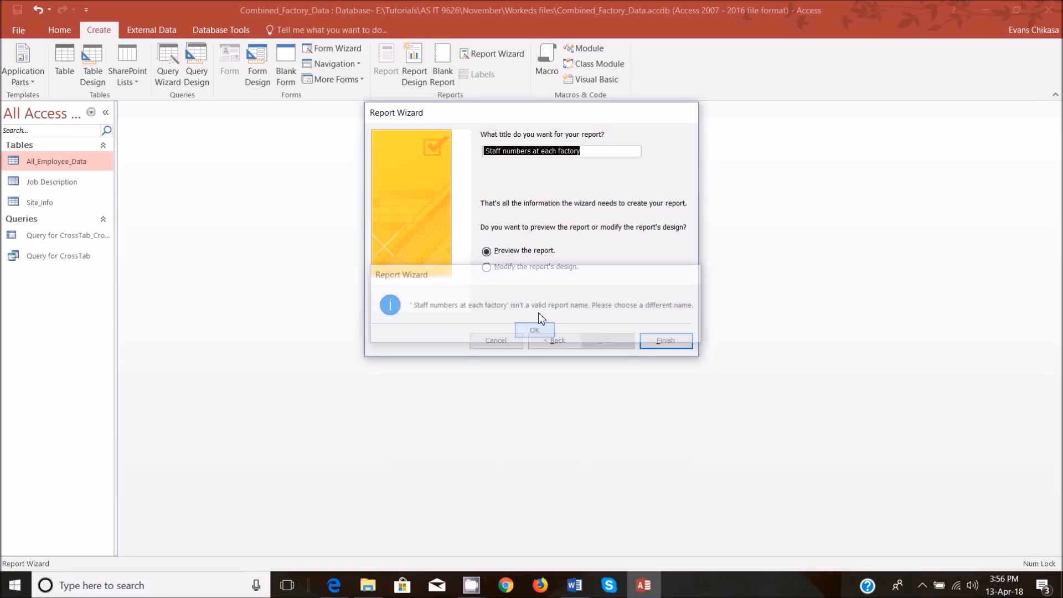
click(490, 150)
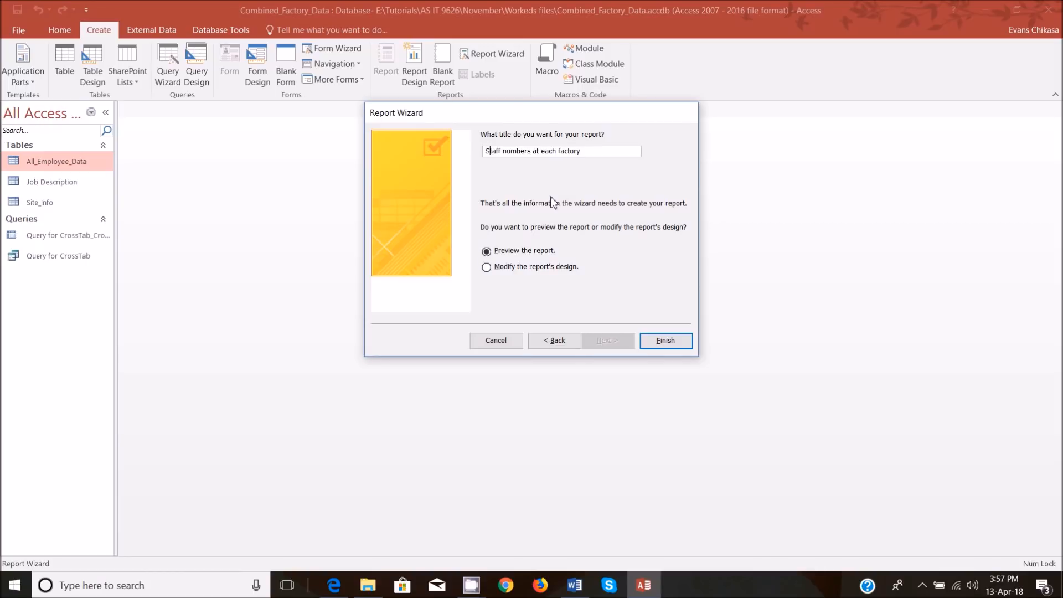
key(BackSpace)
click(666, 341)
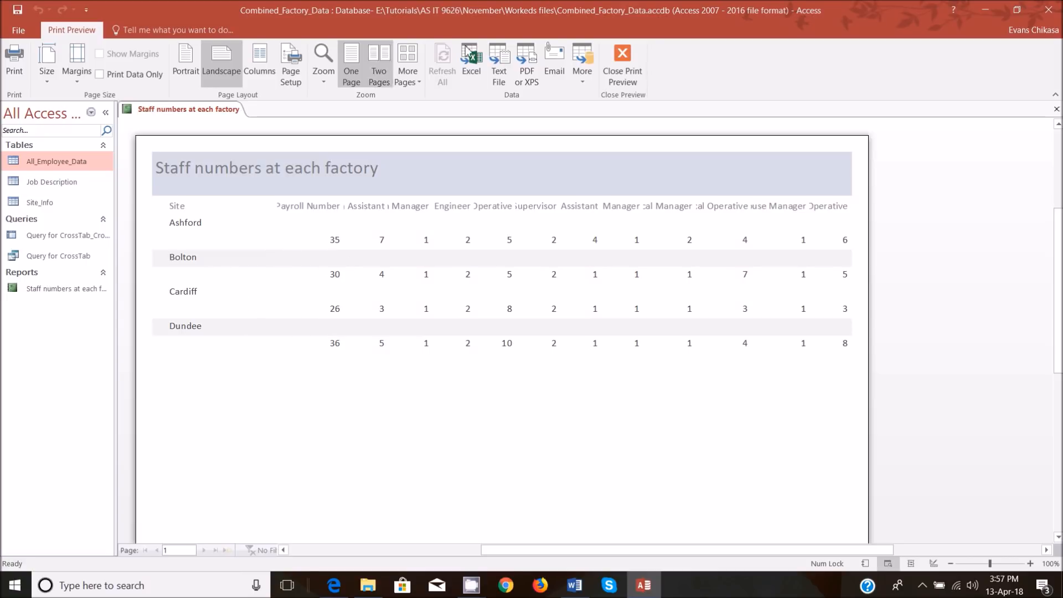
Close the print preview and select the Site text box in the Site Header section.
click(631, 80)
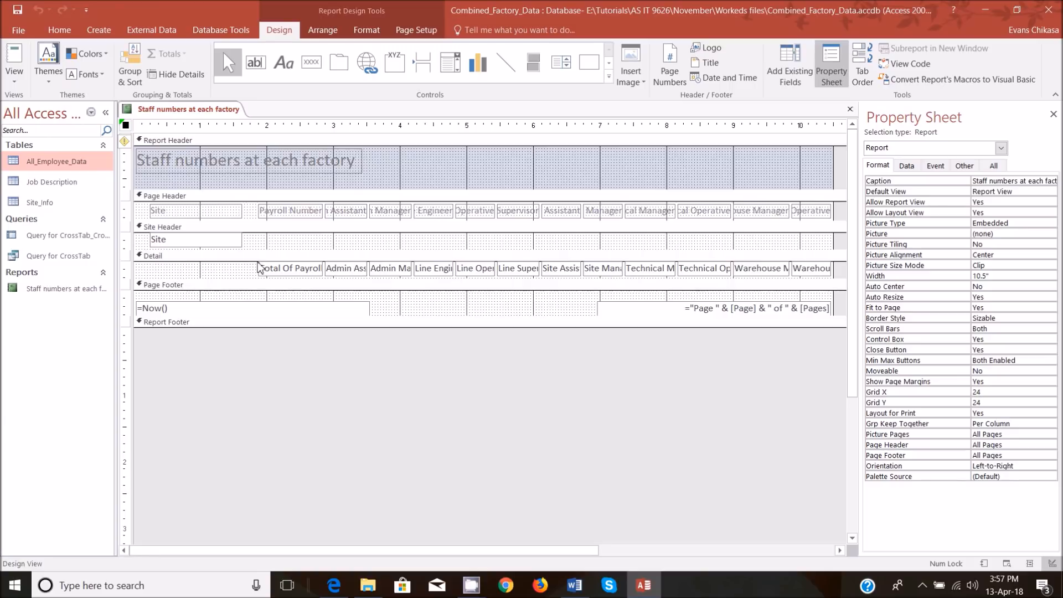
click(224, 245)
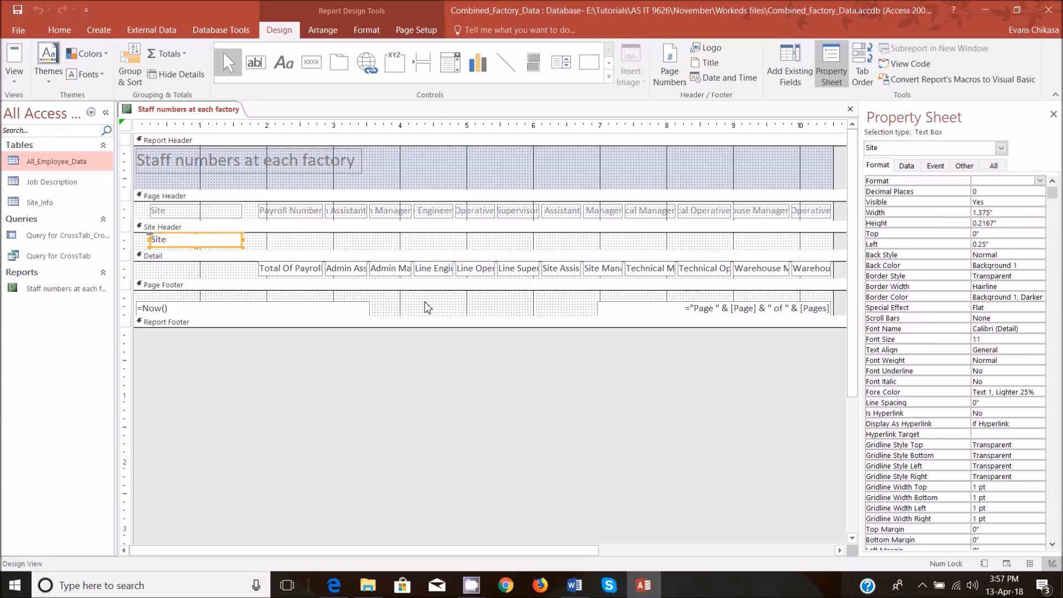
Mark the Site Header text box and the Detail fields with red rectangles and arrows on a screen capture, and discard it.
key(Print)
drag(0, 0, 1062, 597)
click(936, 532)
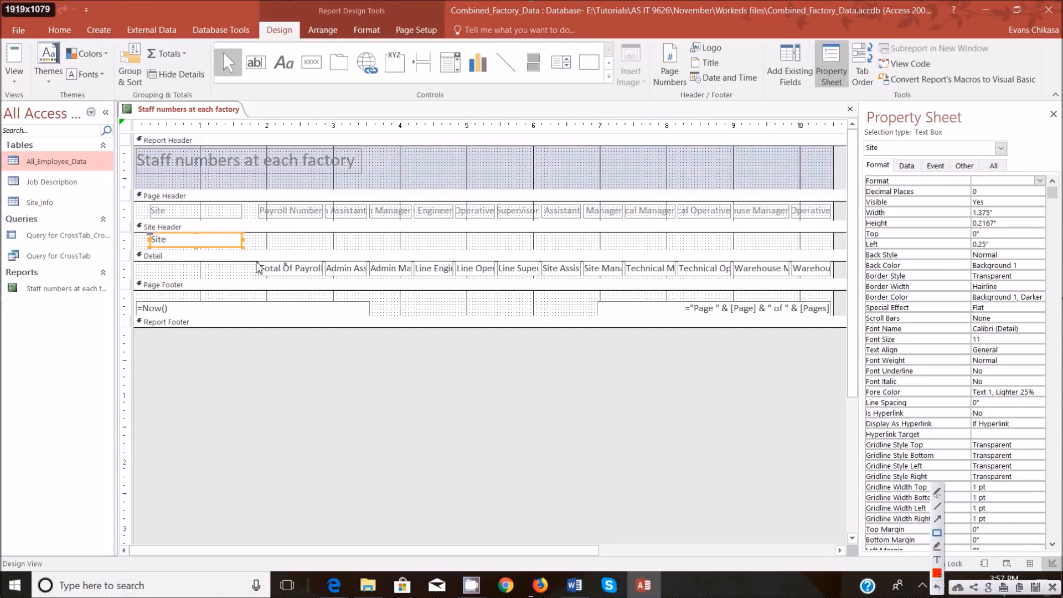
mouse_move(138, 223)
mouse_down()
mouse_move(161, 247)
mouse_move(415, 281)
mouse_move(864, 288)
mouse_move(838, 287)
mouse_up()
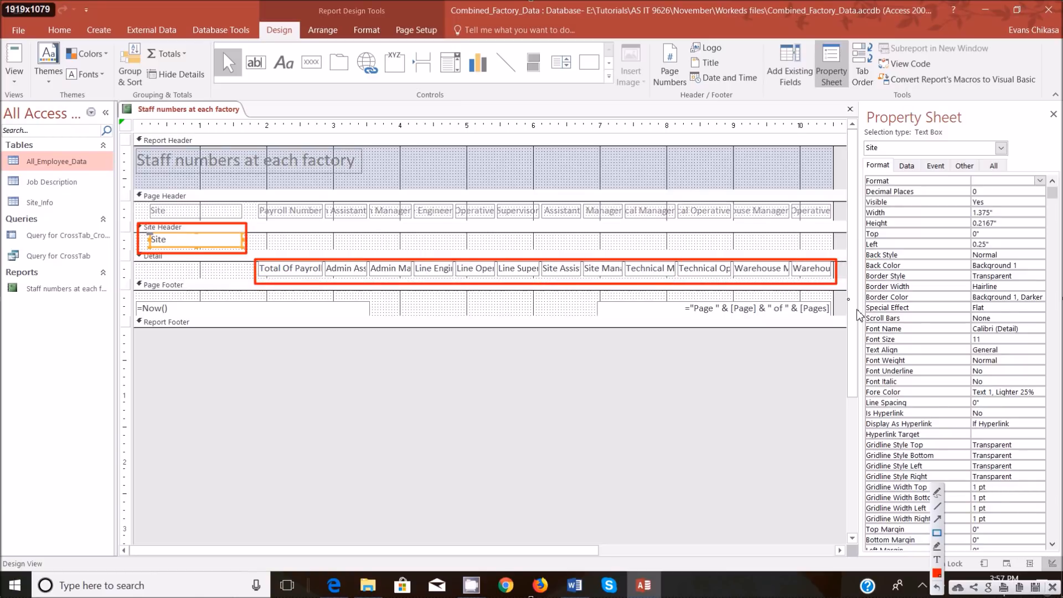
click(940, 518)
drag(249, 237, 265, 256)
drag(180, 241, 192, 271)
click(1052, 587)
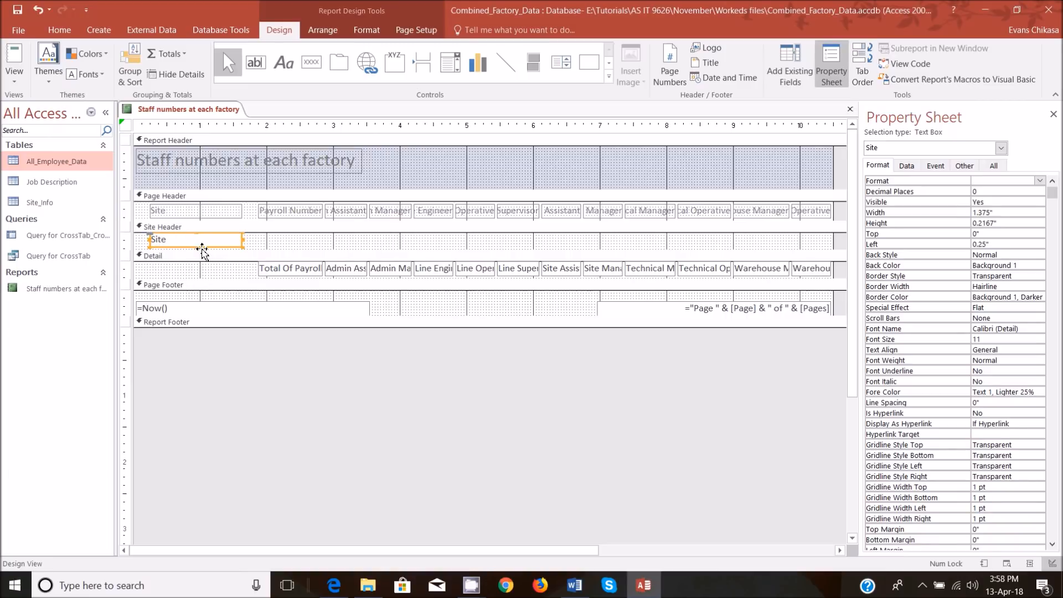
Move the Site text box from the Site Header into the Detail section before Total Of Payroll Number, and view the report.
key(Delete)
click(164, 276)
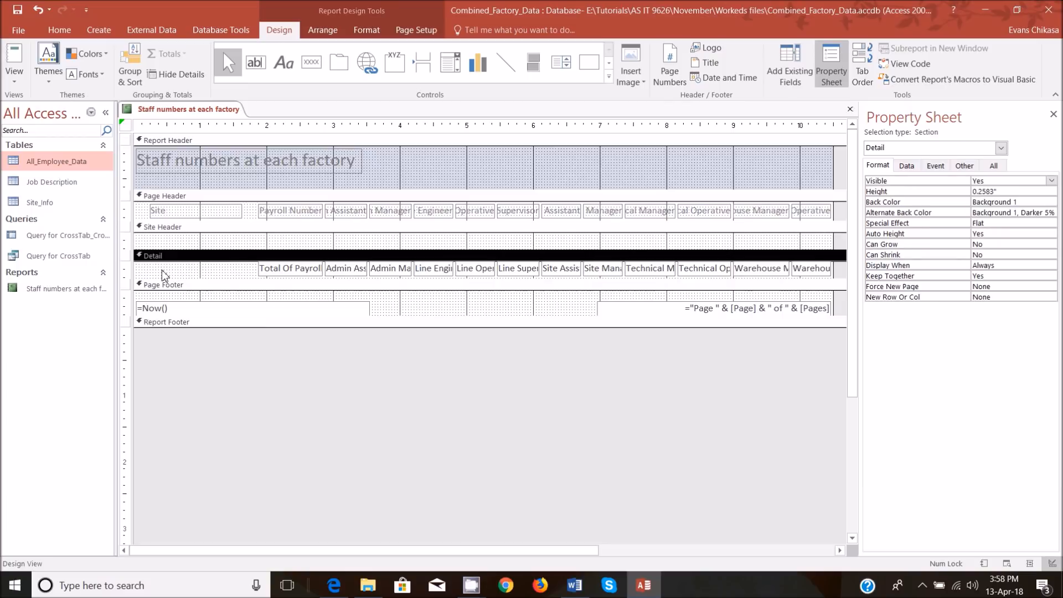
key(ctrl+v)
drag(189, 275, 203, 277)
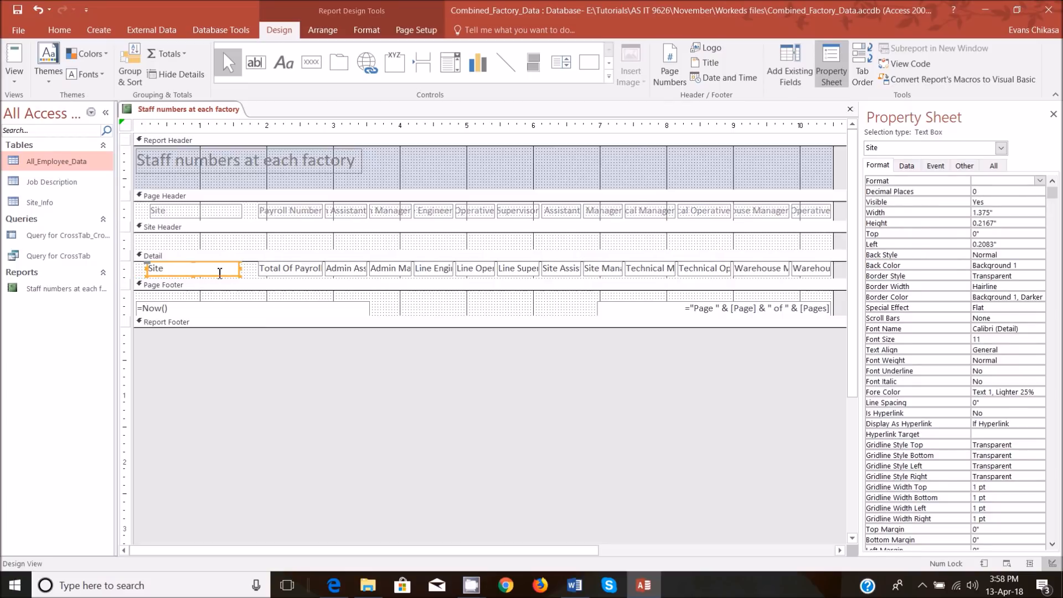
click(17, 81)
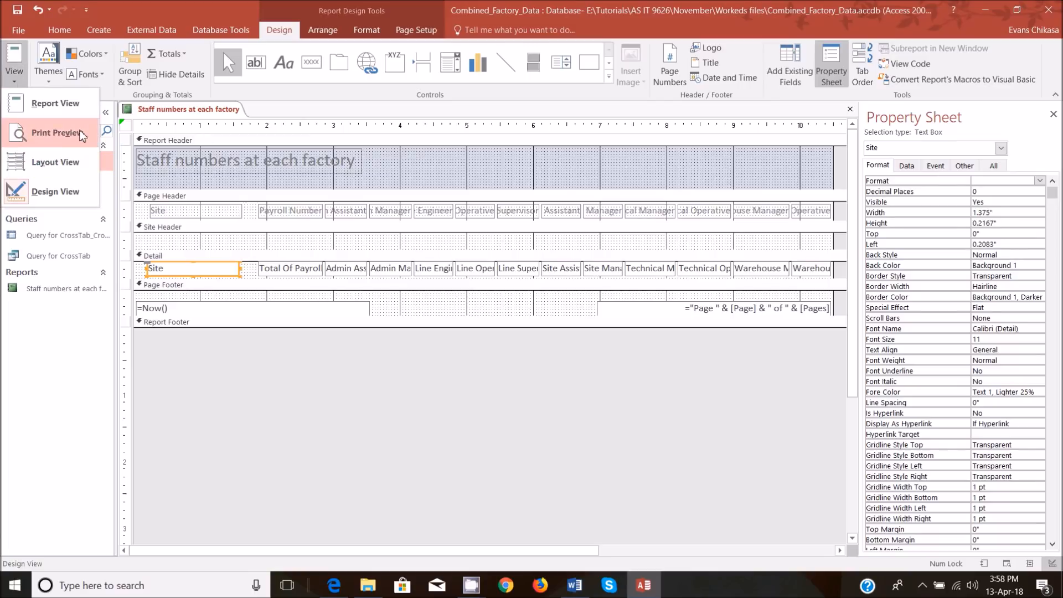
click(50, 103)
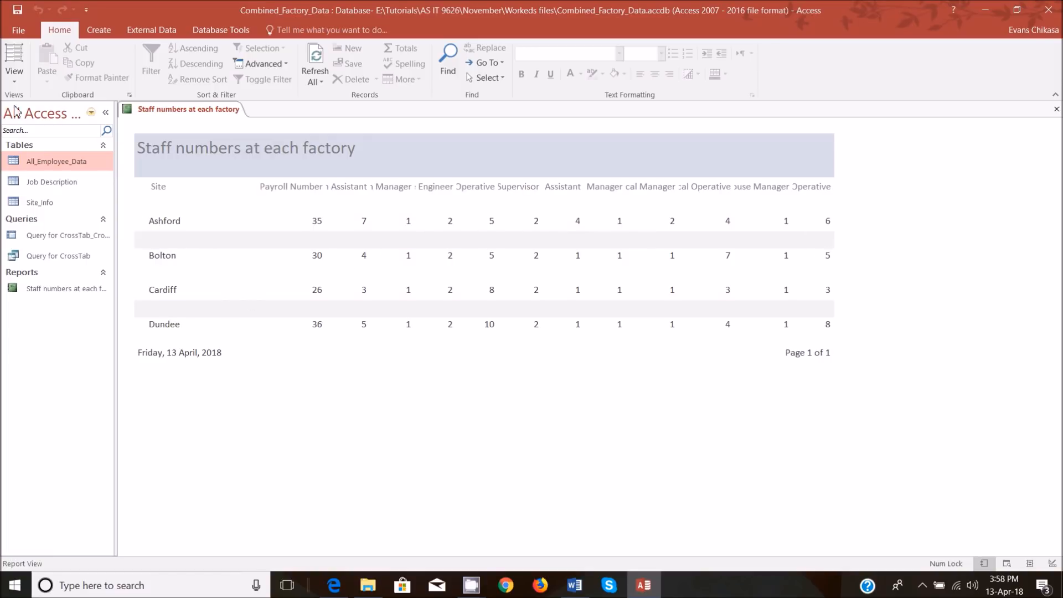
Collapse the empty Site Header section to zero height, check the rows in Report View, and return to Design View.
click(14, 78)
click(34, 191)
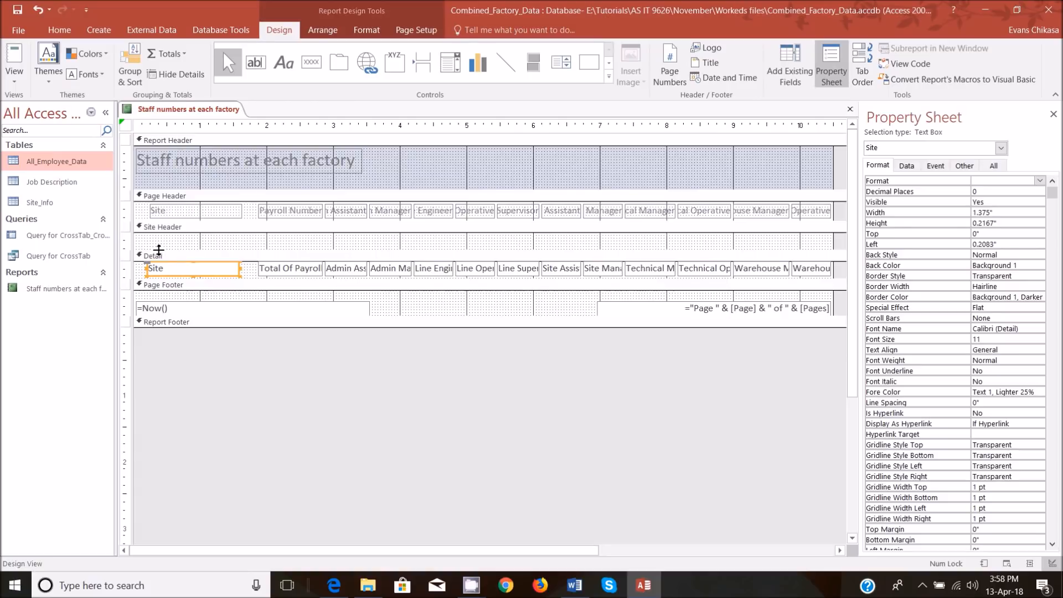
drag(313, 250, 313, 233)
click(15, 80)
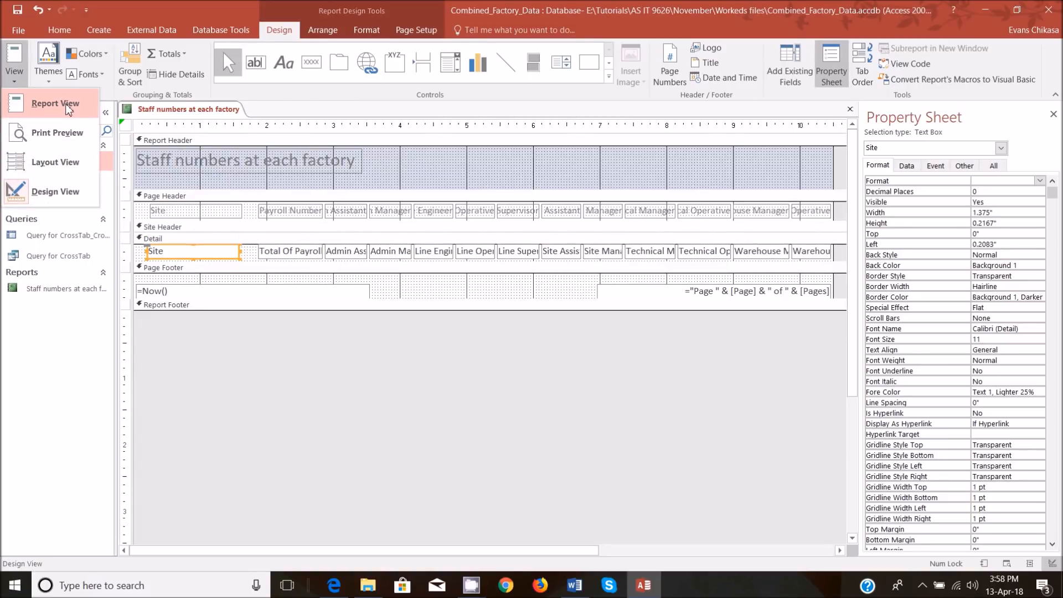
click(69, 106)
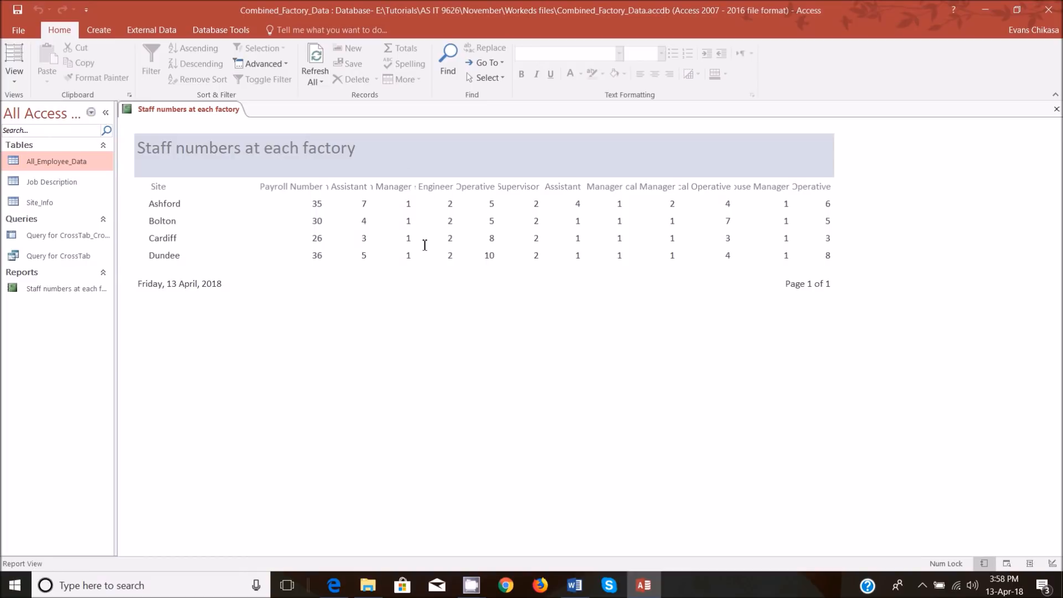
click(15, 78)
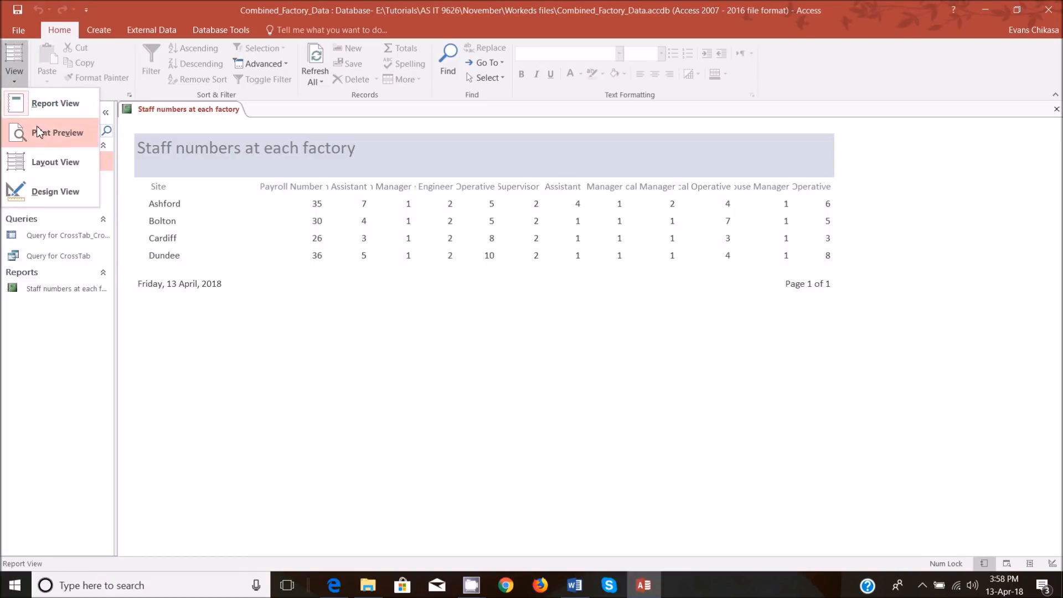
click(34, 192)
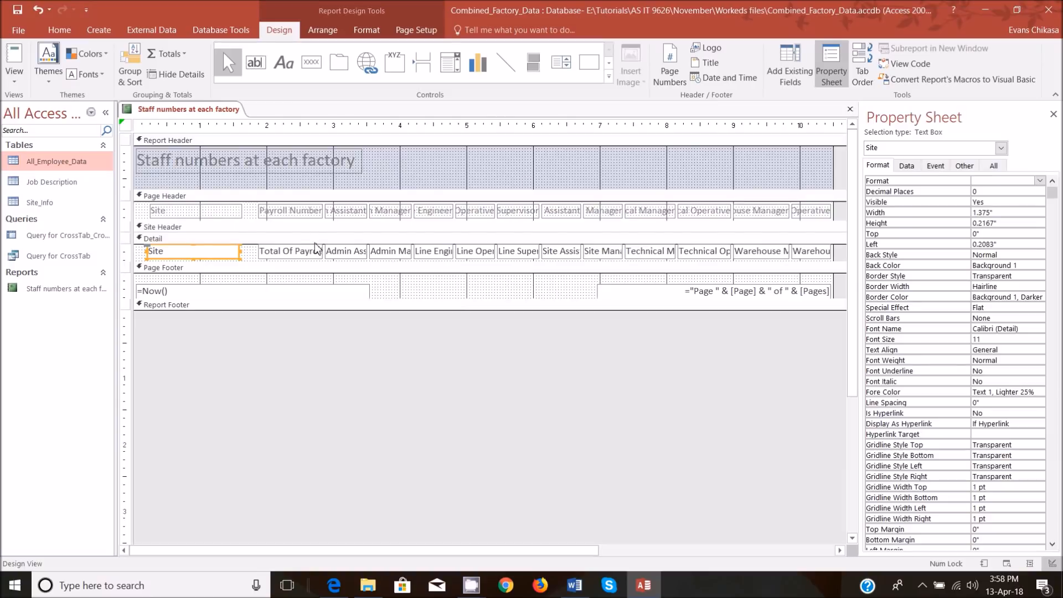
Try a slightly taller Site Header section, comparing the row spacing in Report View, and collapse the section again.
click(313, 235)
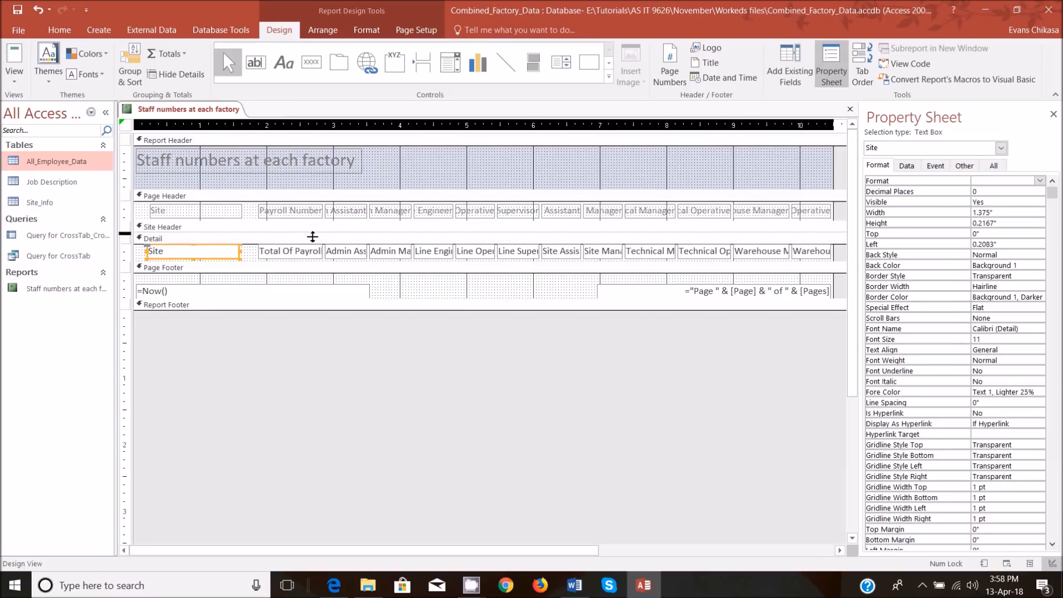
drag(313, 237, 313, 240)
click(22, 84)
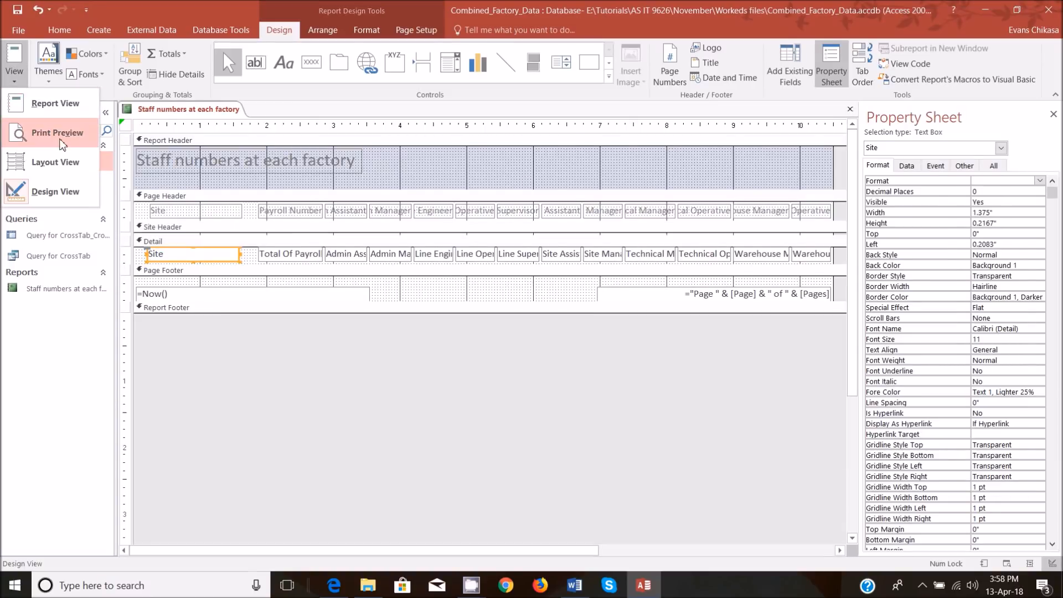
click(55, 104)
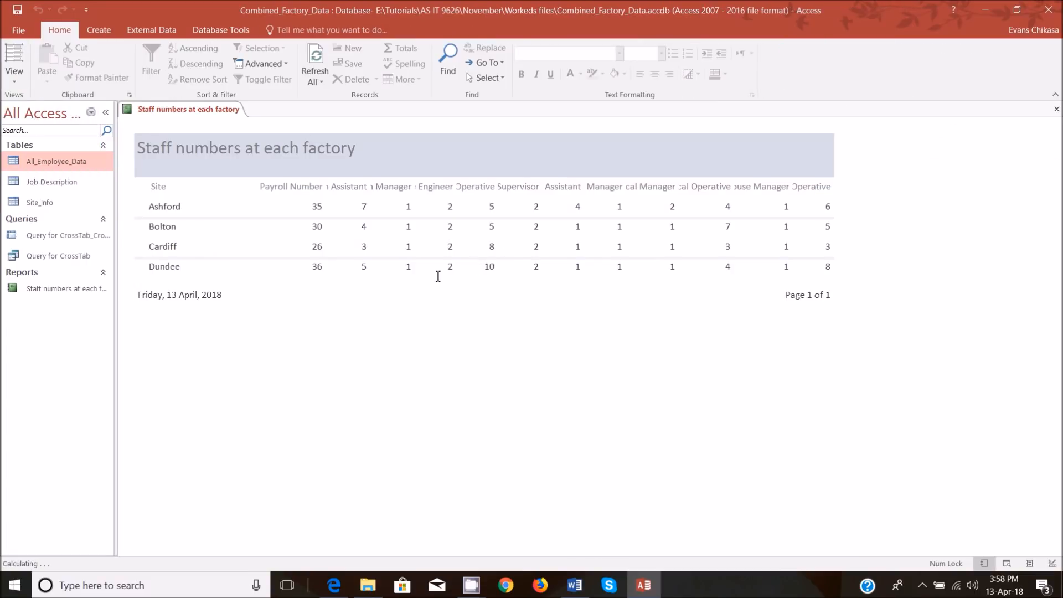
click(20, 84)
click(61, 191)
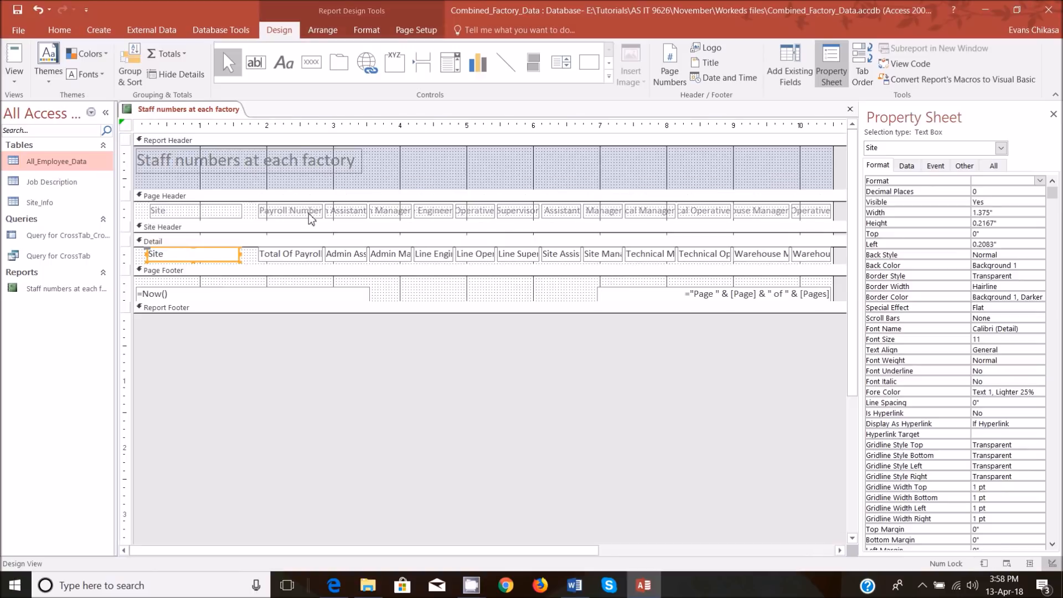
click(306, 235)
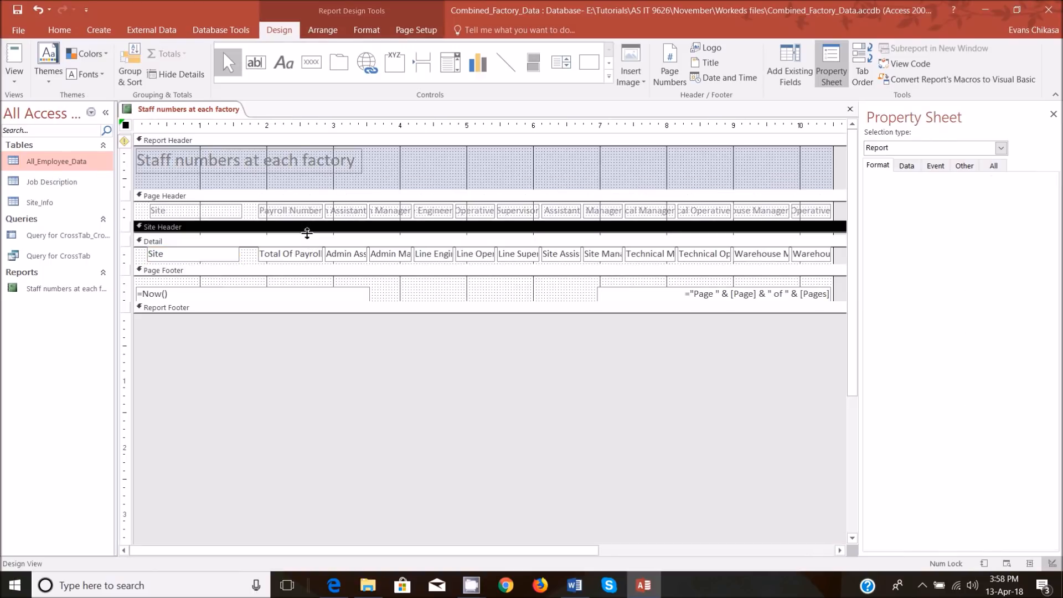
drag(305, 236, 306, 233)
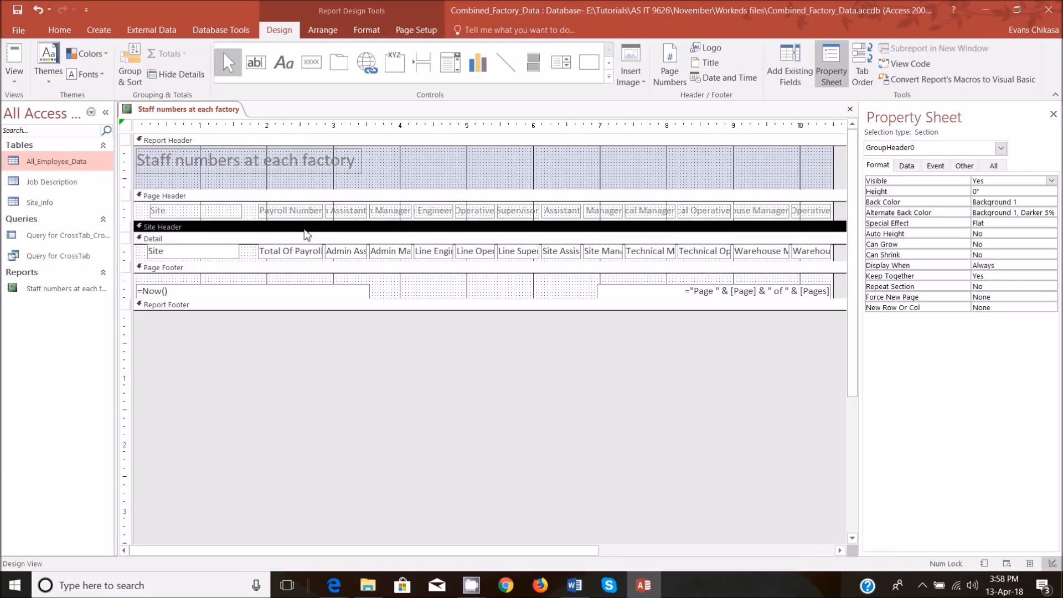
Delete the date and page number text boxes from the Page Footer section.
click(274, 290)
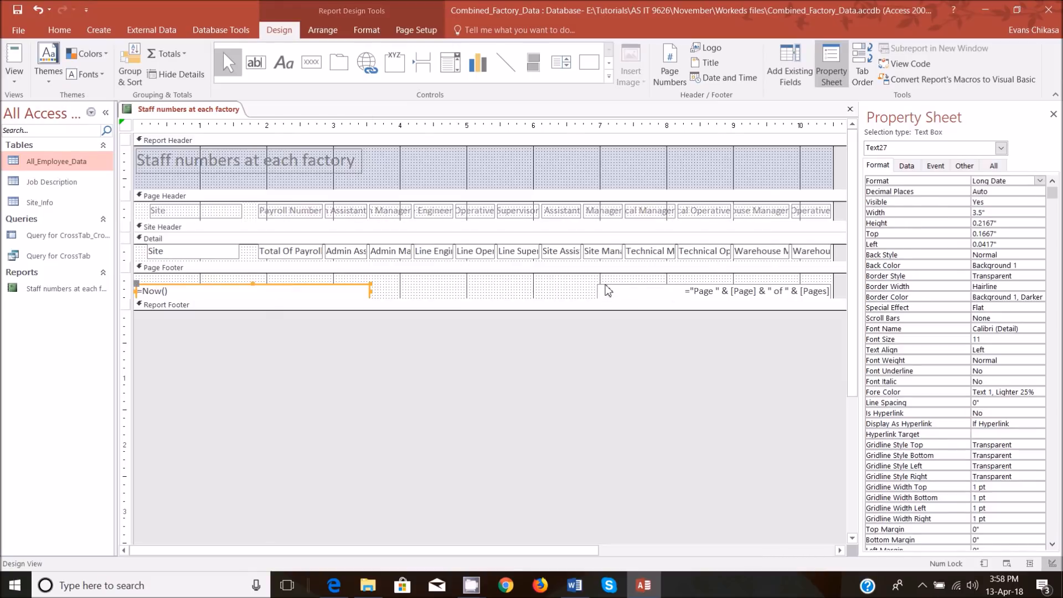
shift+click(605, 291)
key(Delete)
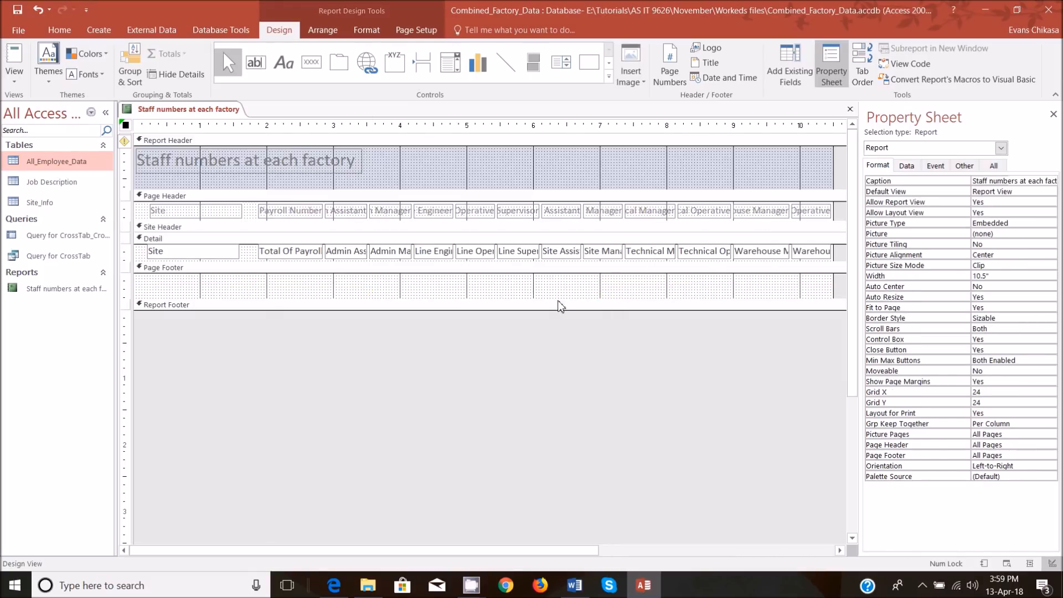
Collapse the Page Footer section, enlarge the Report Footer to about 0.7 inch high, and check the layout in Report View.
drag(521, 305, 463, 329)
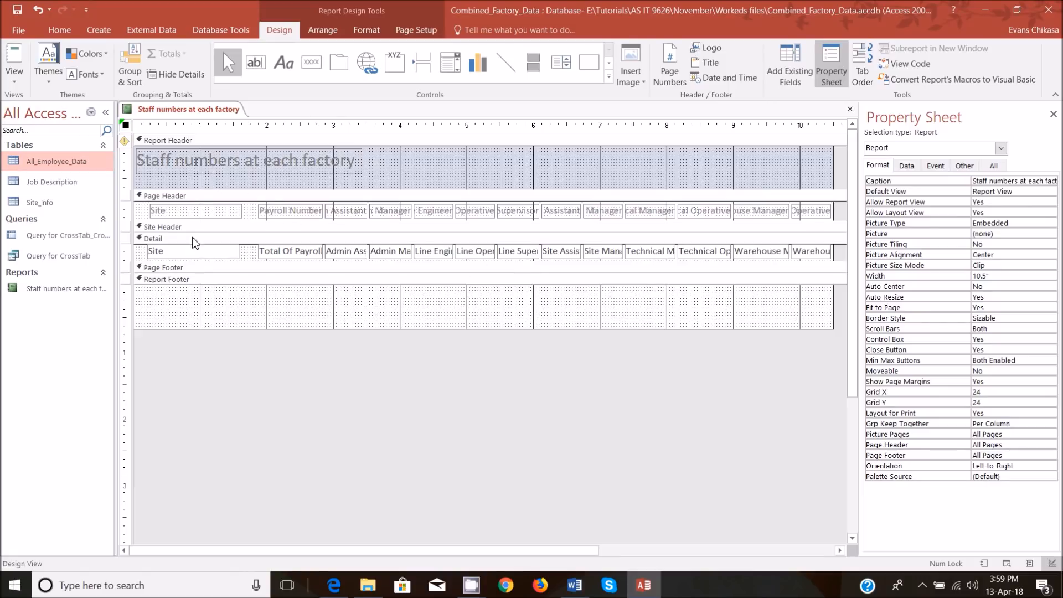
click(202, 214)
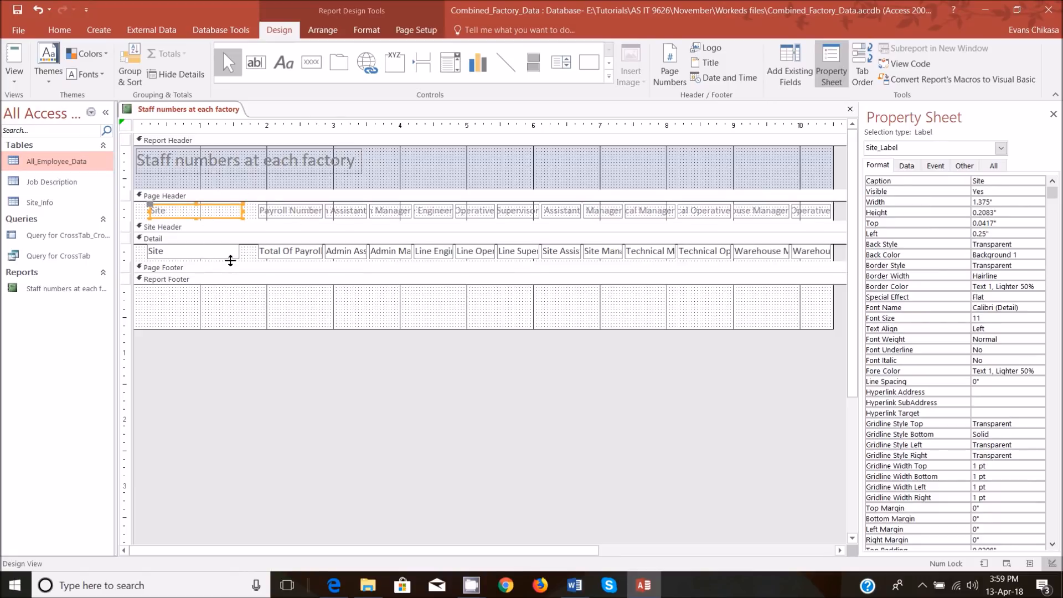
click(16, 82)
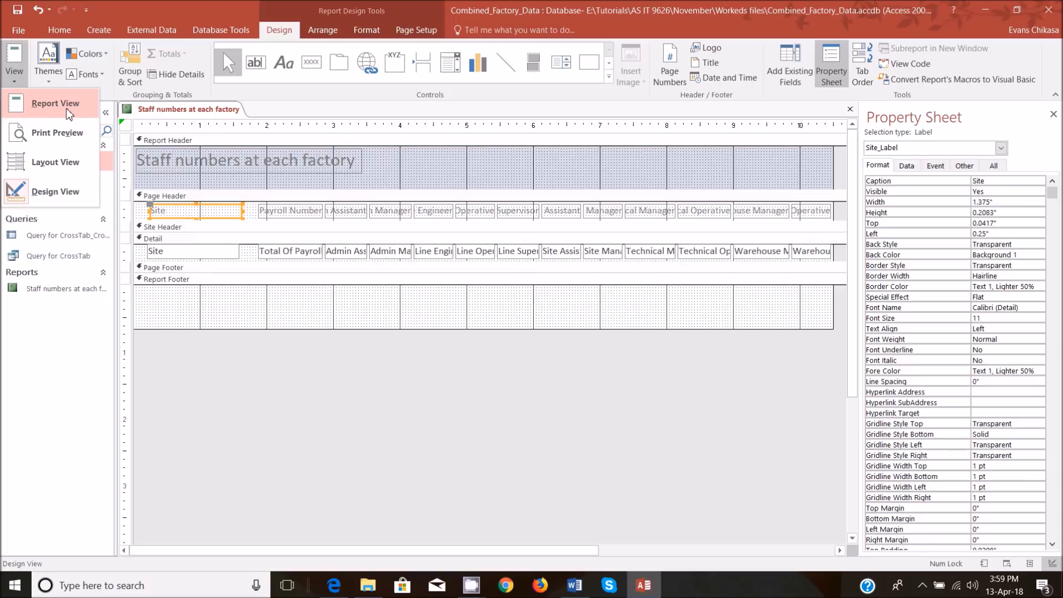
click(56, 104)
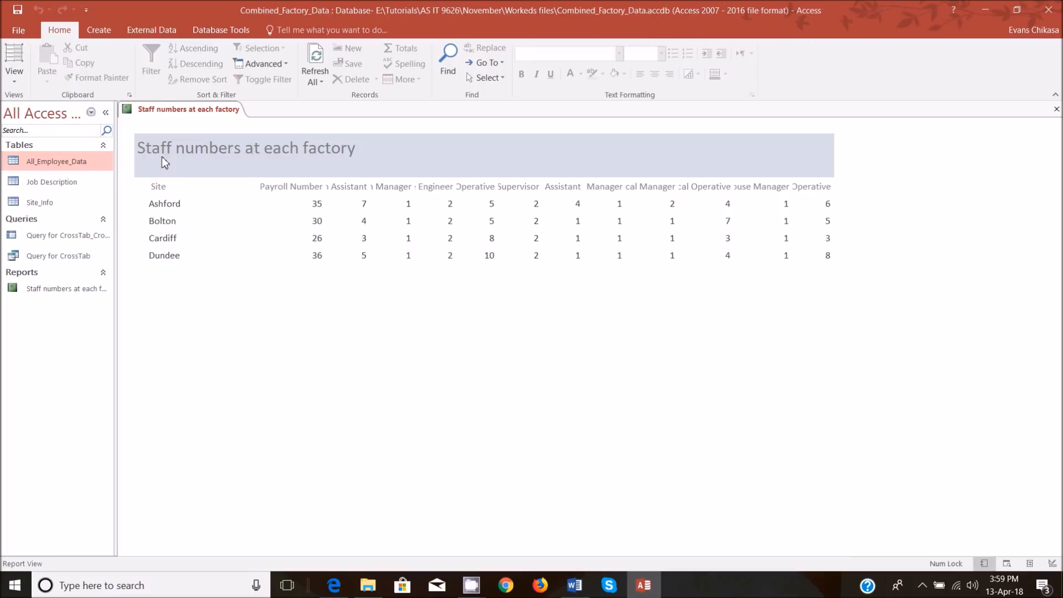
double_click(317, 202)
Switch to the exam paper PDF in Edge and highlight the Total company staff requirement in pink, down to the sample layout.
click(334, 585)
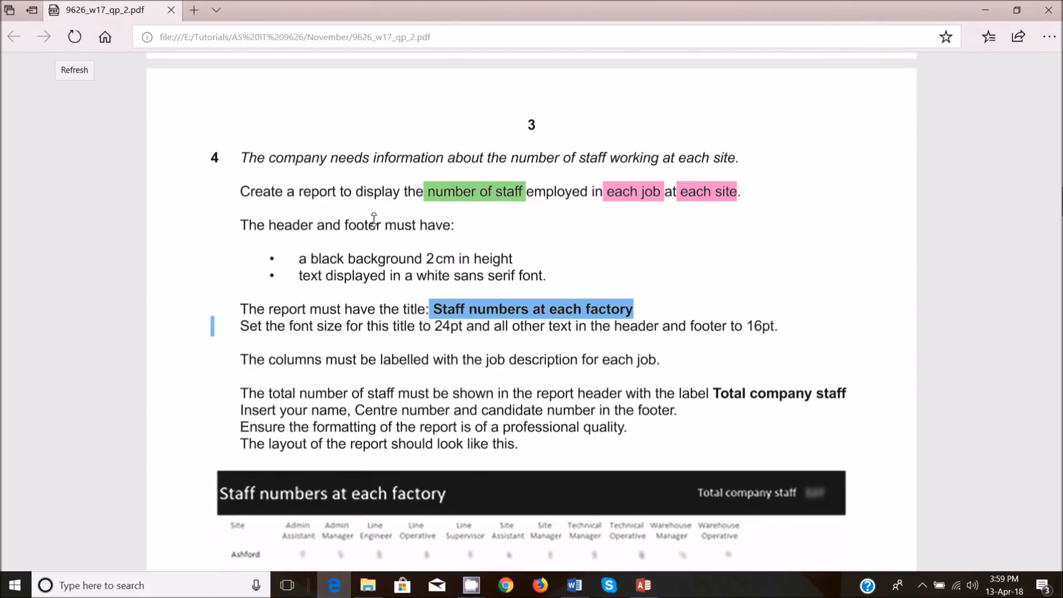
drag(250, 394, 846, 393)
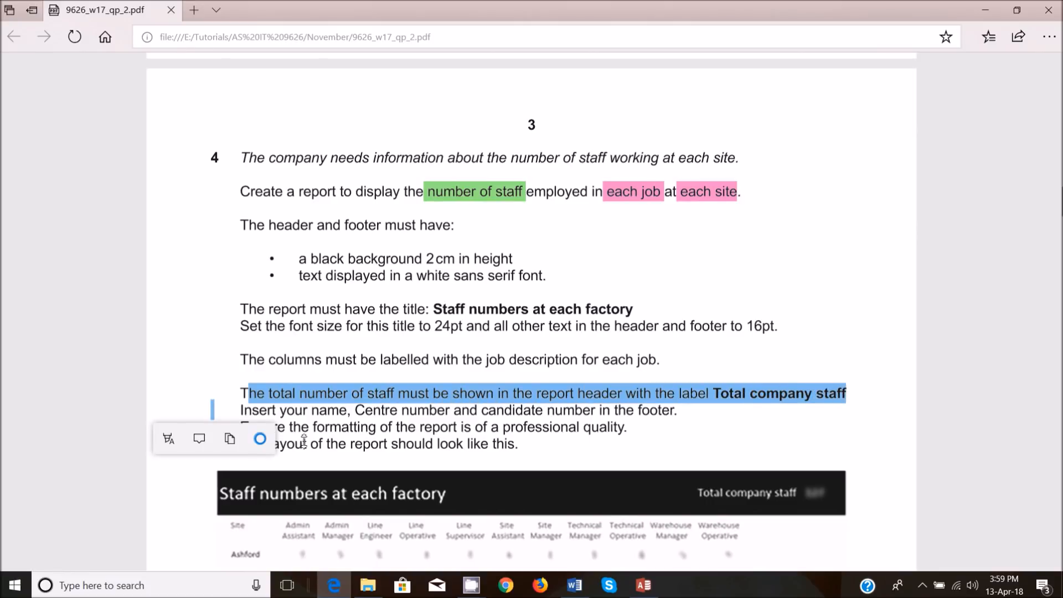
click(169, 439)
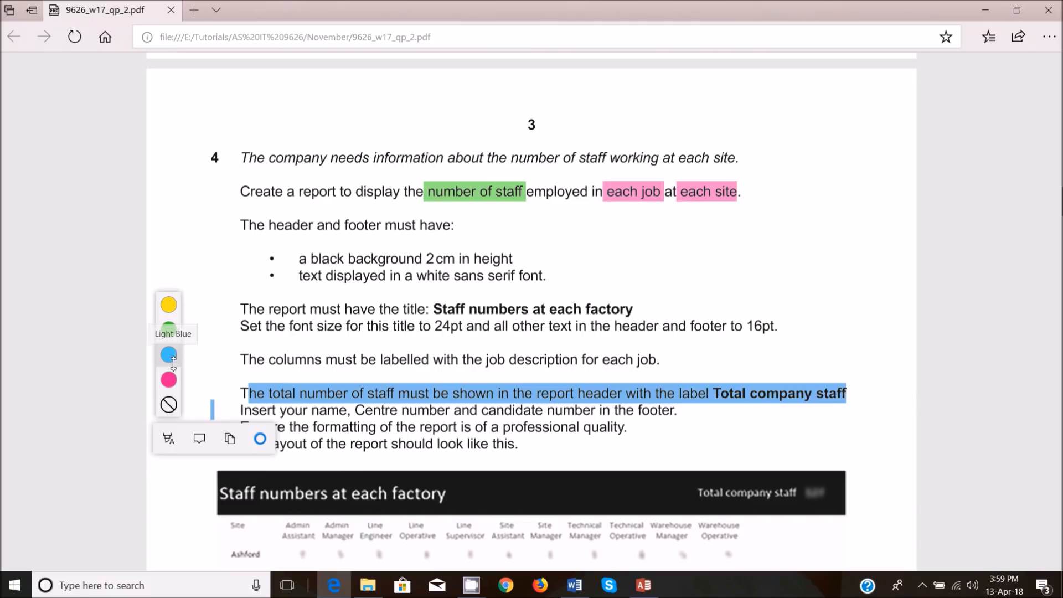
click(168, 380)
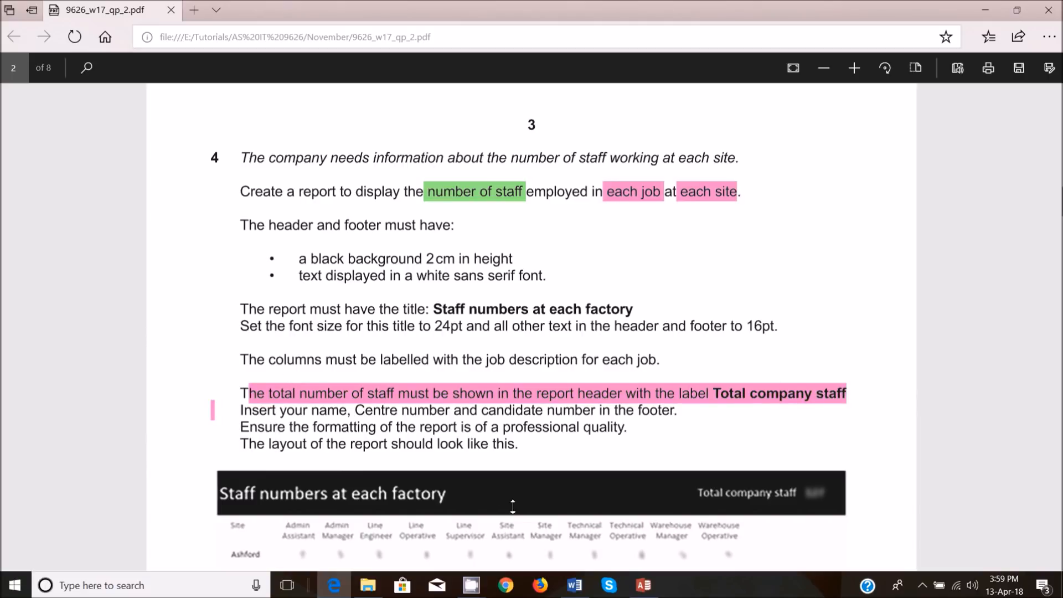
scroll(513, 472, down, 4)
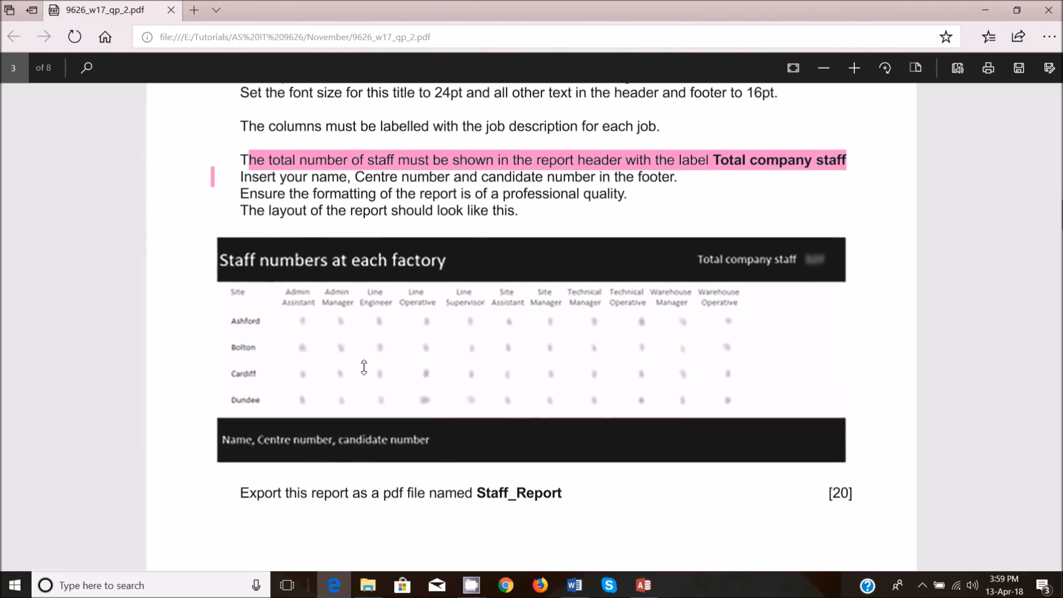
Compare the staff count columns of the Access report with the Total company staff figure in the exam paper's sample layout.
mouse_move(636, 592)
click(644, 585)
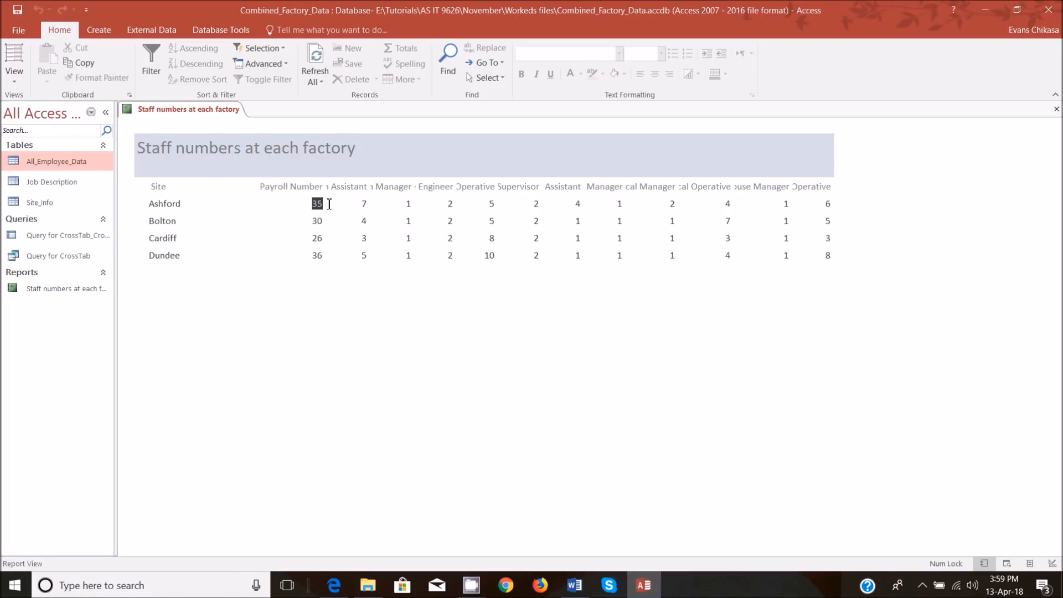
click(363, 203)
key(Down)
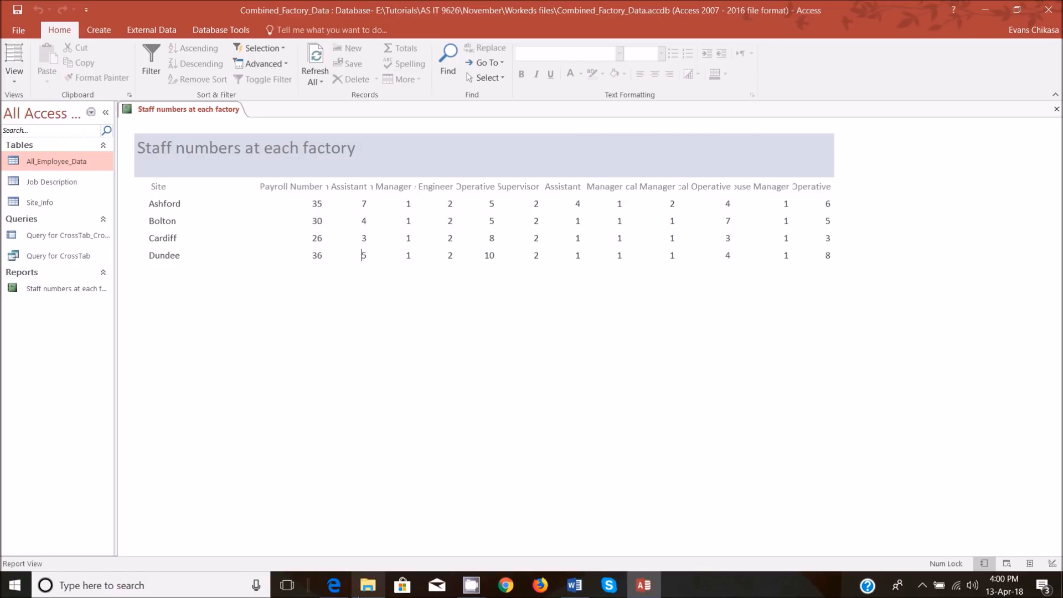
click(334, 586)
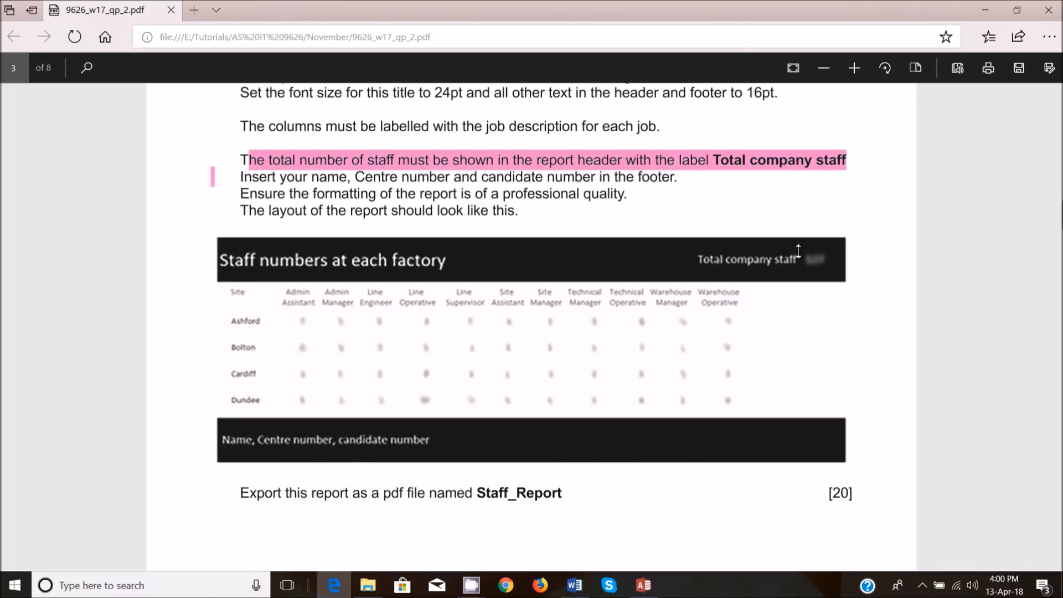
click(668, 535)
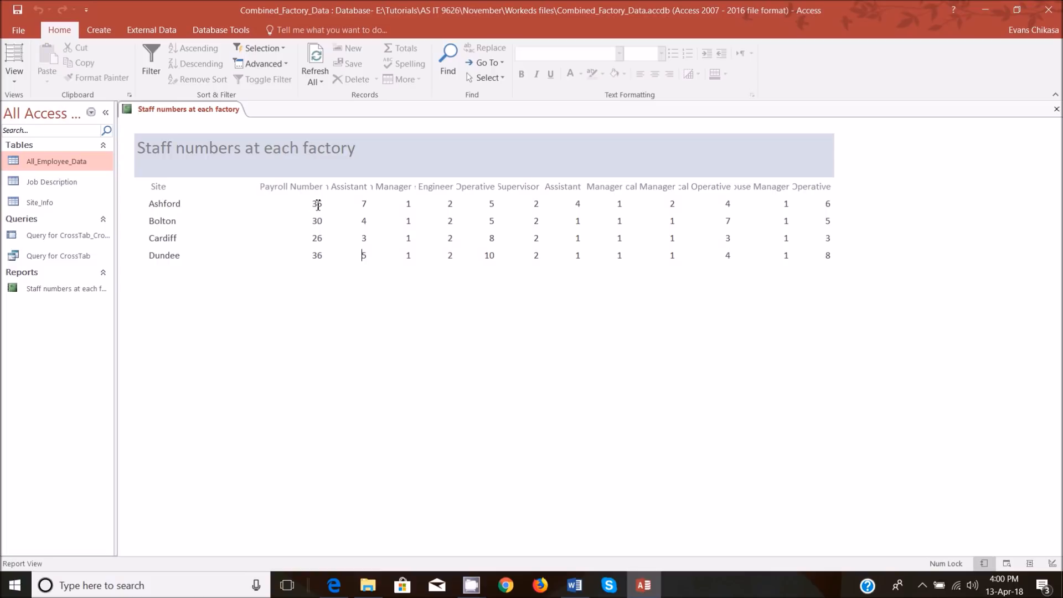
Return to Design View and add a text box about 1.9 inches wide in the Report Header, opposite the title.
click(14, 72)
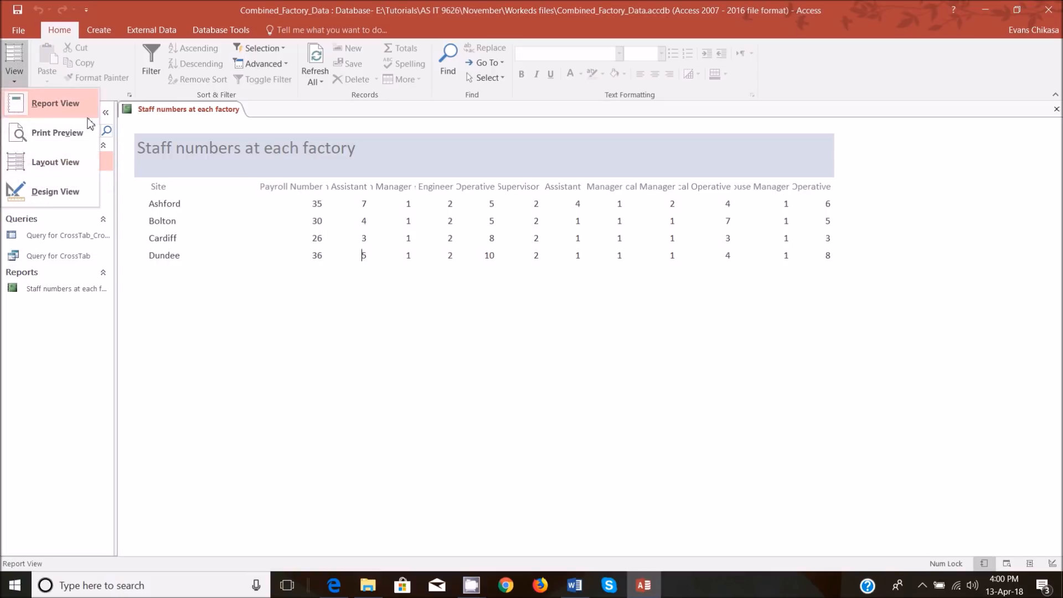
click(58, 191)
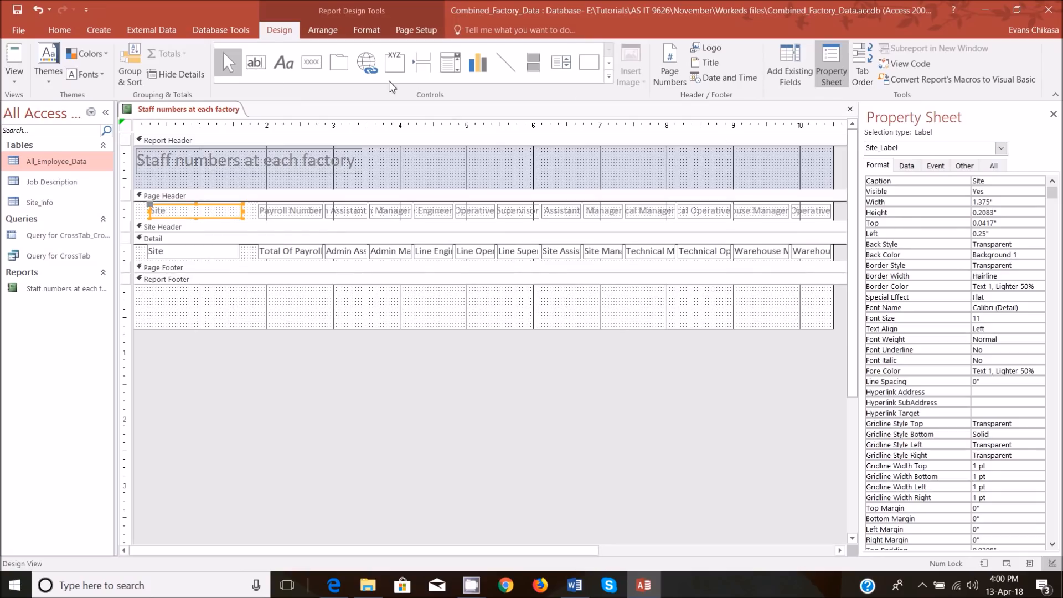
click(256, 63)
drag(700, 158, 829, 171)
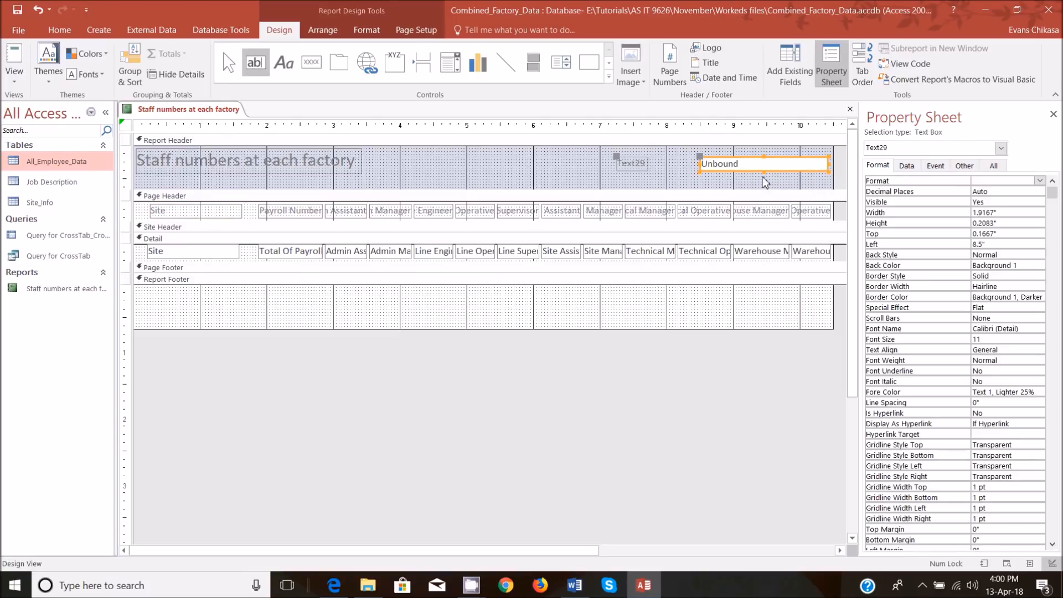
Enter =Sum([Total Of Payroll Number]) in the new Report Header text box, copying the field name from Detail, and view the report.
click(752, 165)
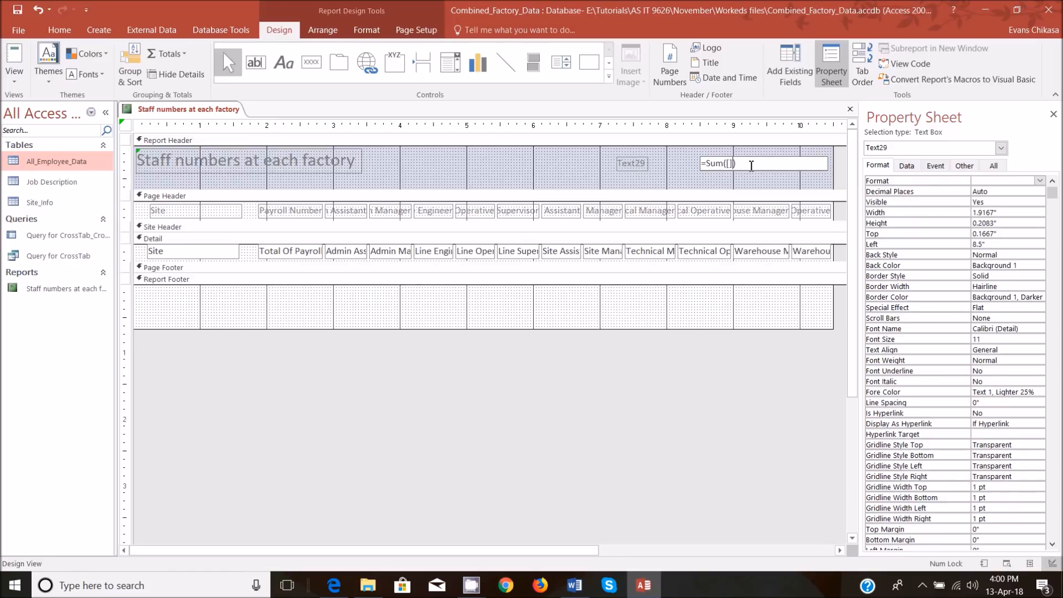
click(272, 252)
click(264, 251)
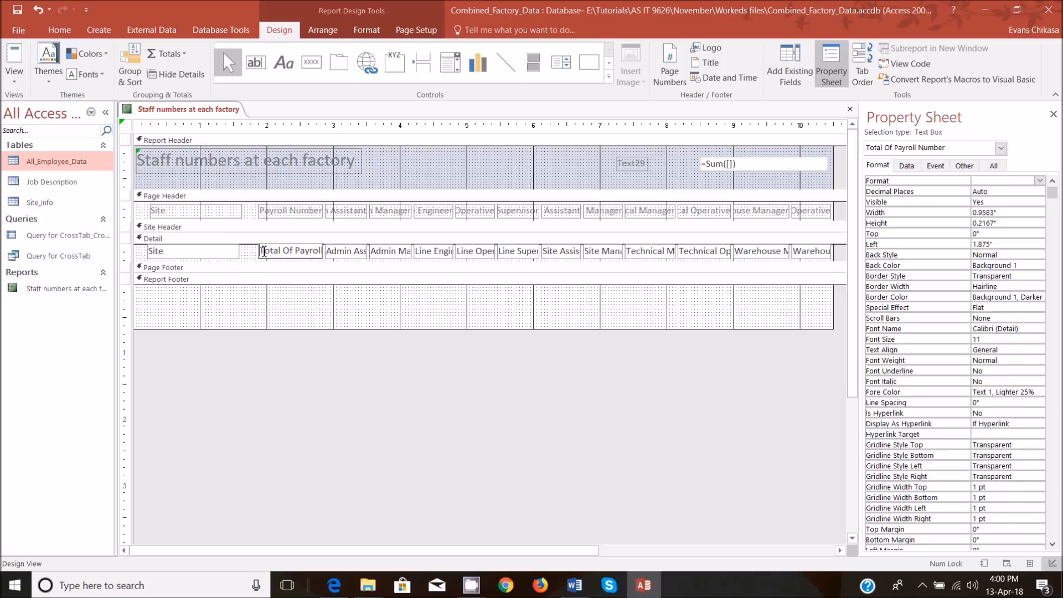
key(shift+End)
key(ctrl+c)
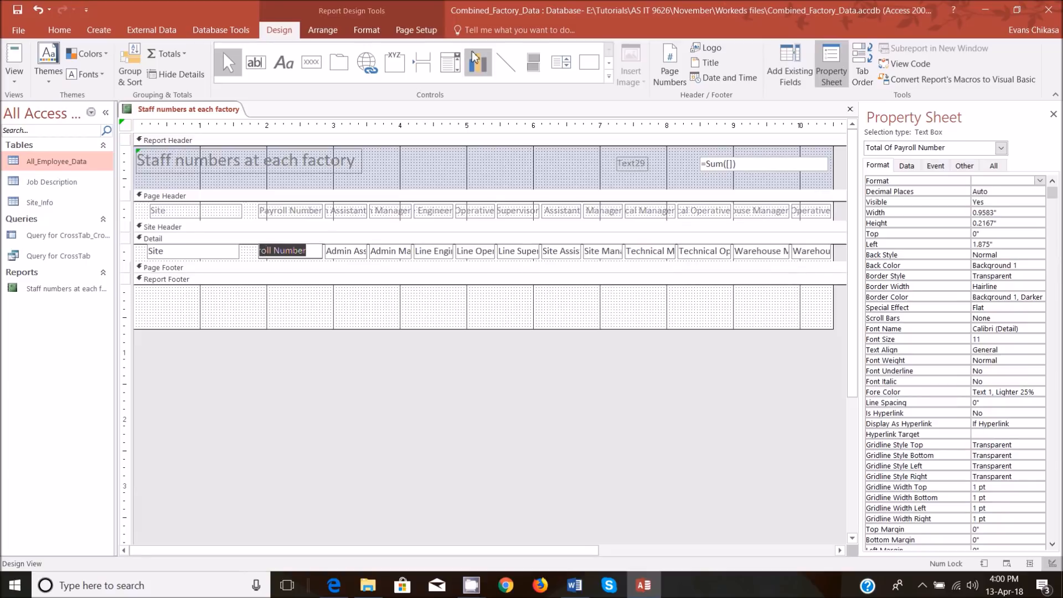
click(730, 164)
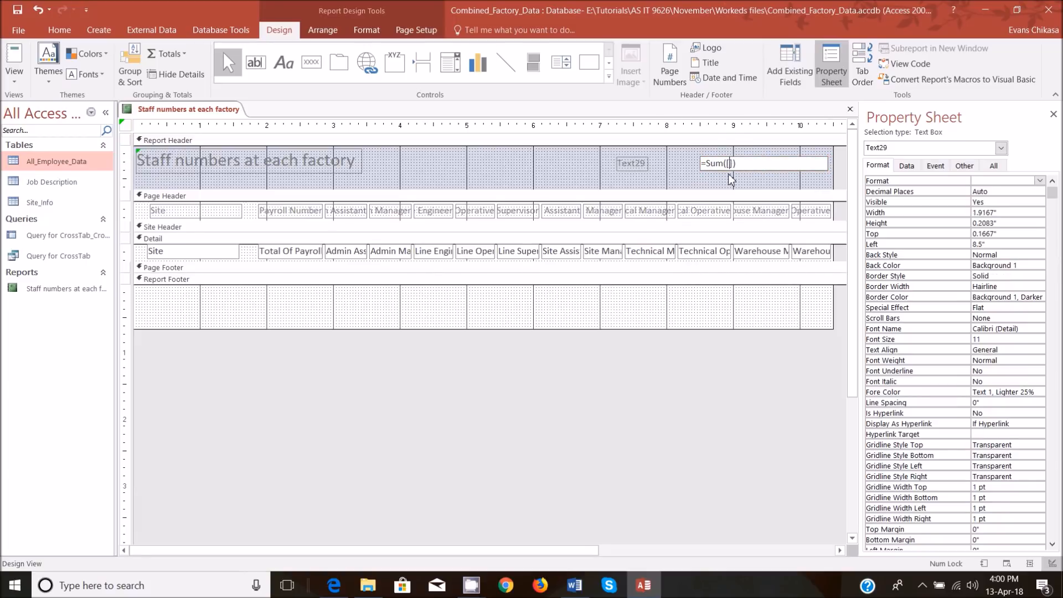
key(ctrl+v)
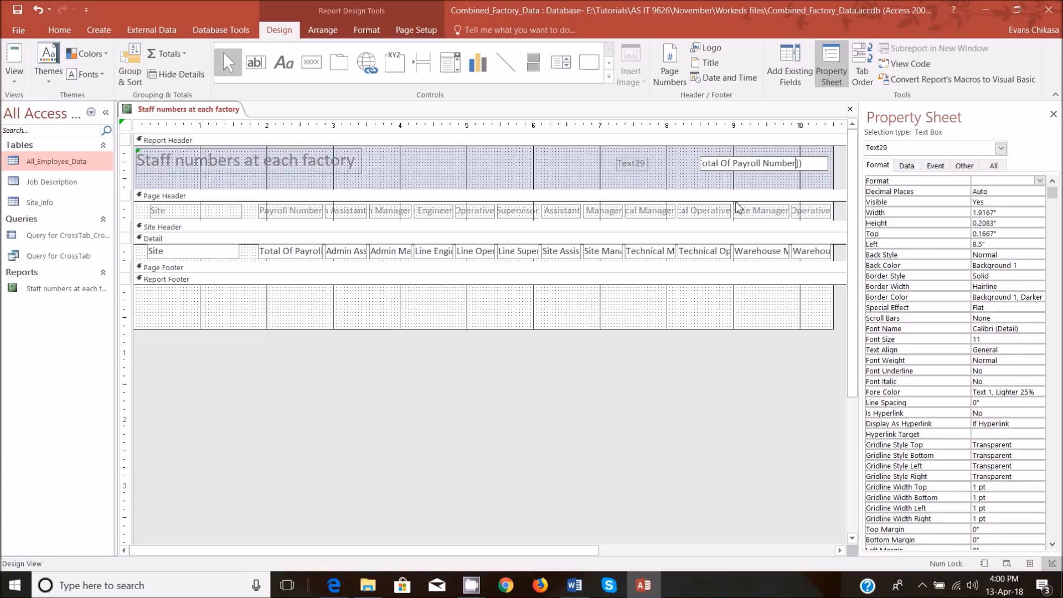
click(698, 180)
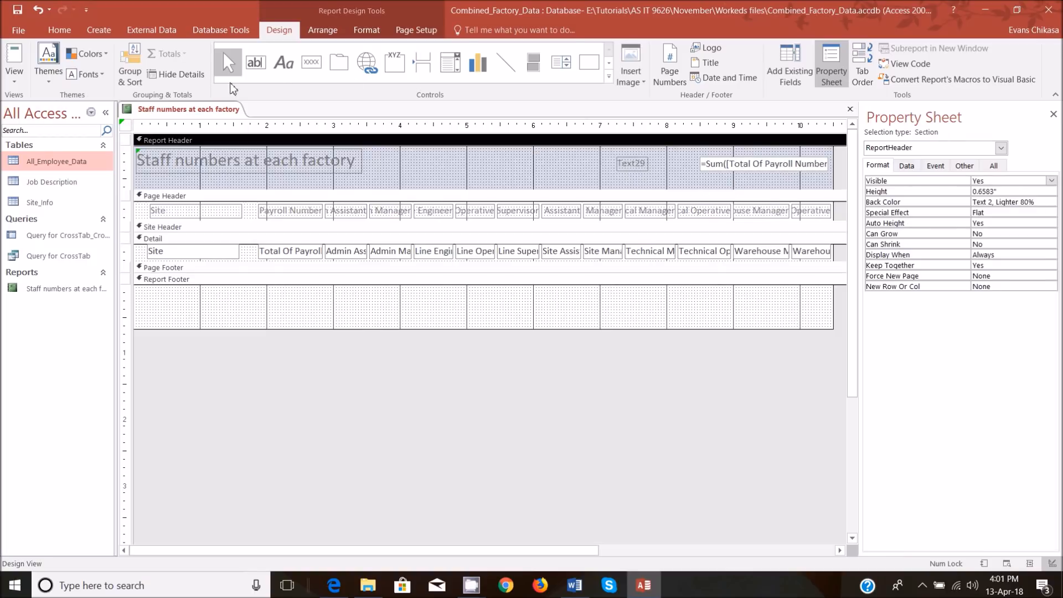
click(14, 80)
click(53, 137)
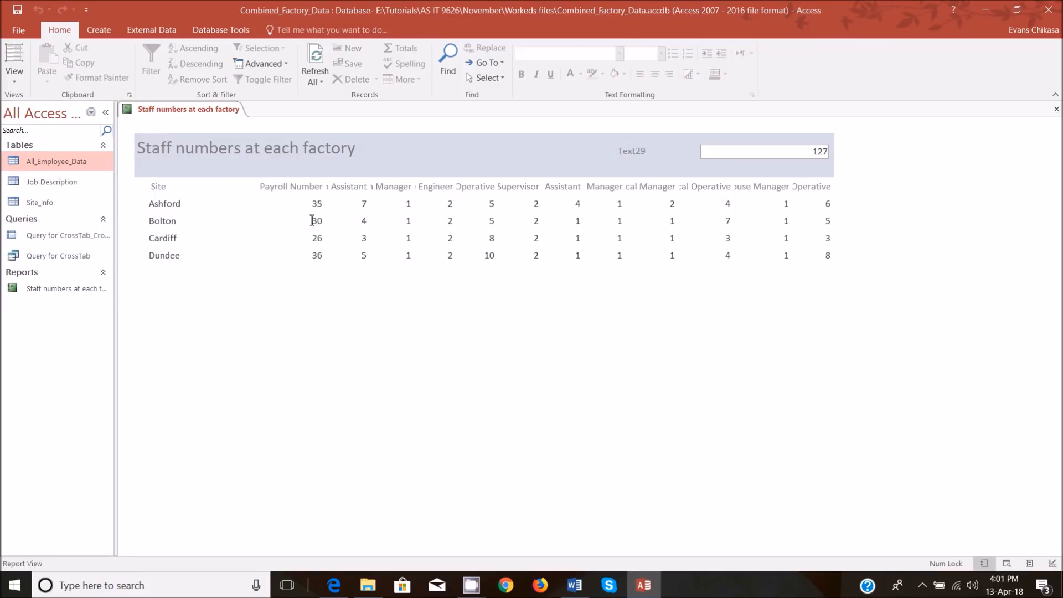
Mark the Payroll Number values with a red rectangle on a screen capture, and discard it.
key(Print)
drag(1, 1, 1062, 502)
click(1053, 437)
mouse_move(299, 191)
mouse_down()
mouse_move(326, 223)
mouse_move(336, 277)
mouse_up()
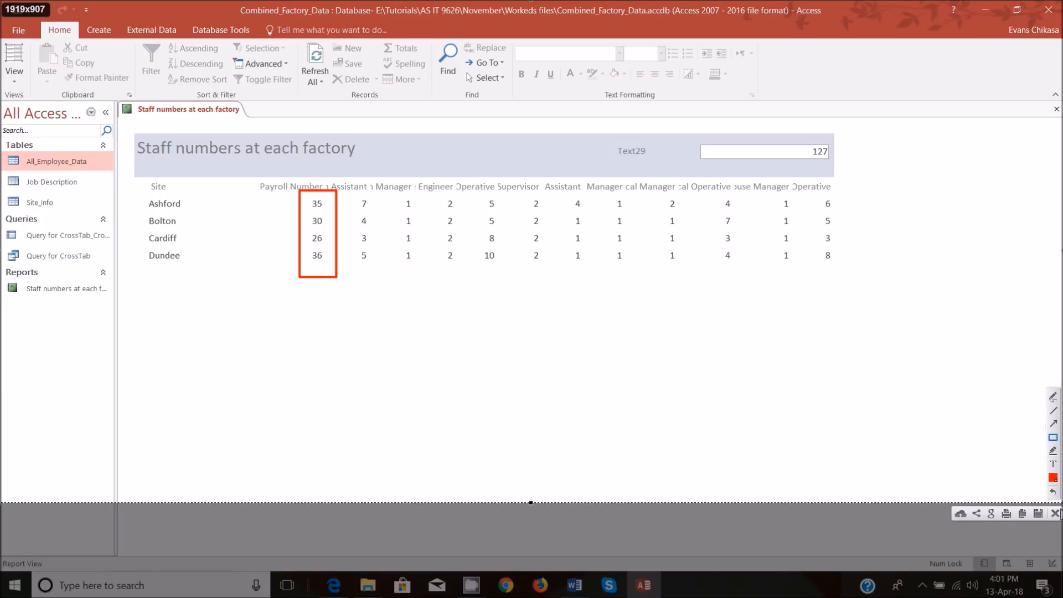
click(1055, 513)
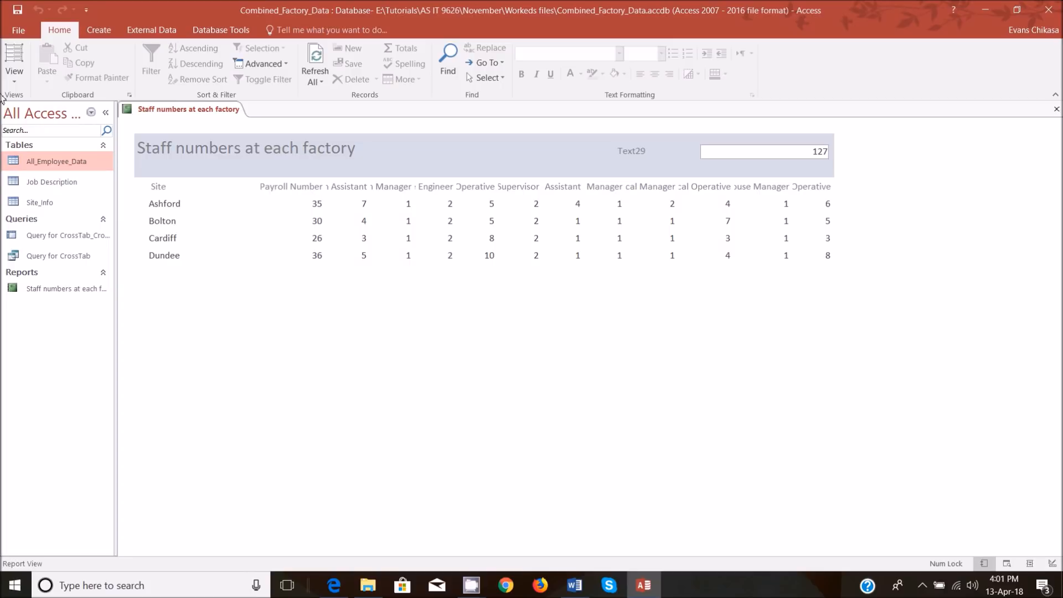
Return the report to Design View, and in the exam paper in Edge clear the pink highlight from the total staff instruction.
click(14, 64)
click(78, 191)
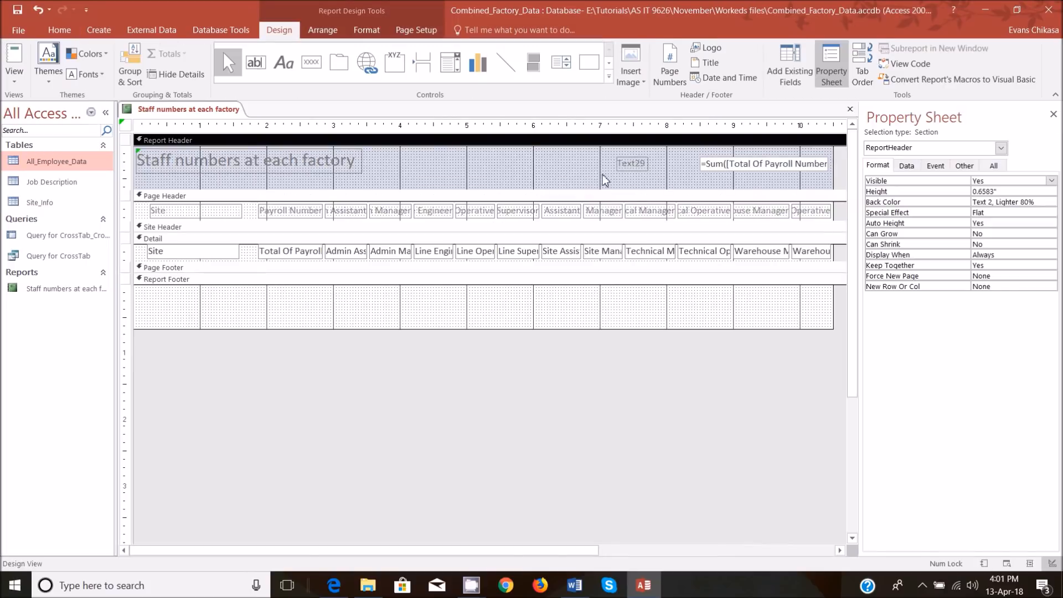
click(635, 162)
mouse_move(334, 584)
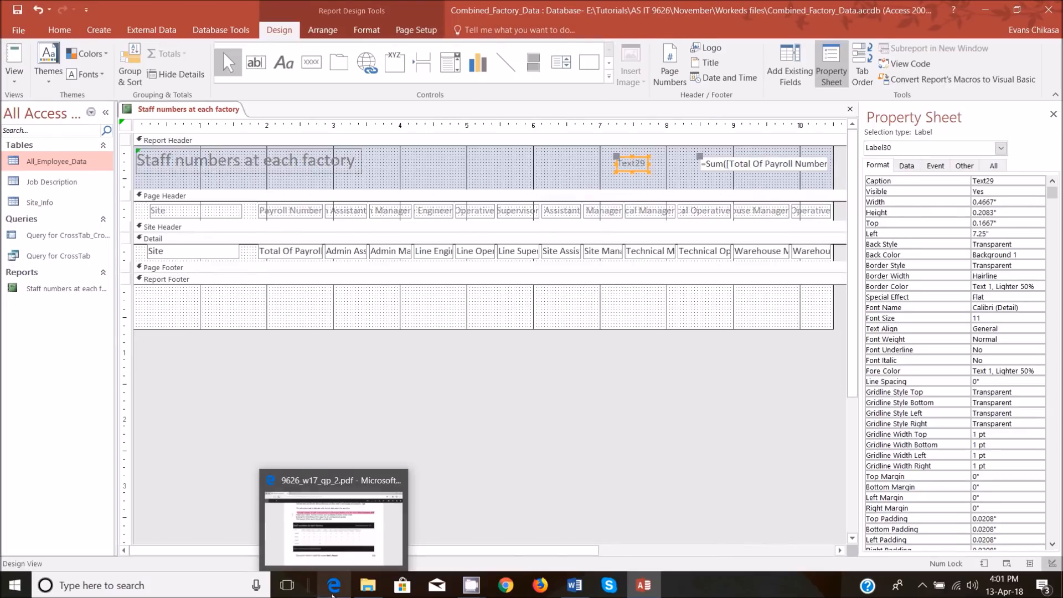
click(336, 533)
click(705, 169)
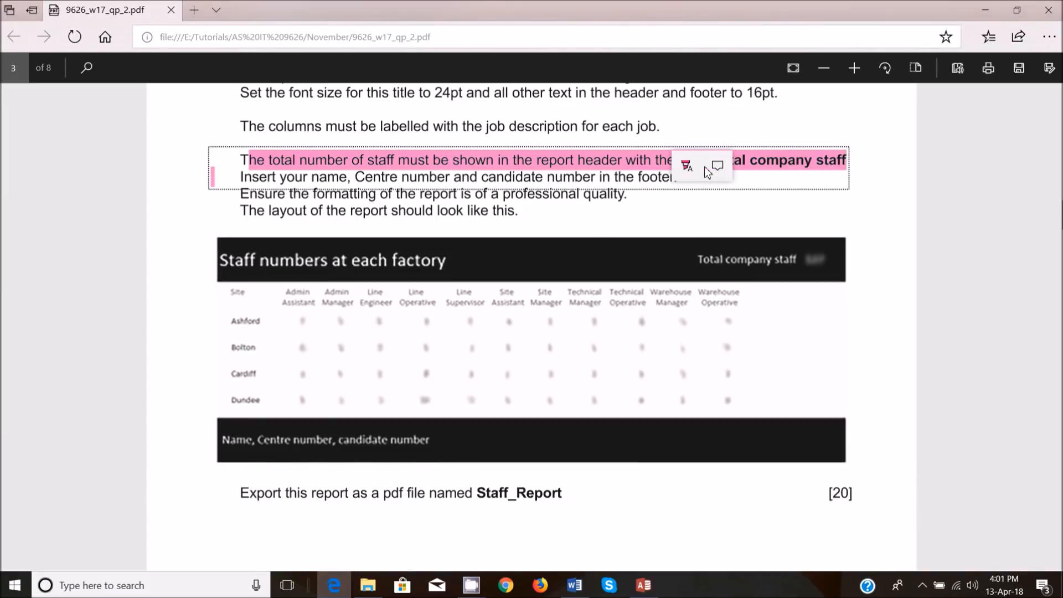
click(687, 165)
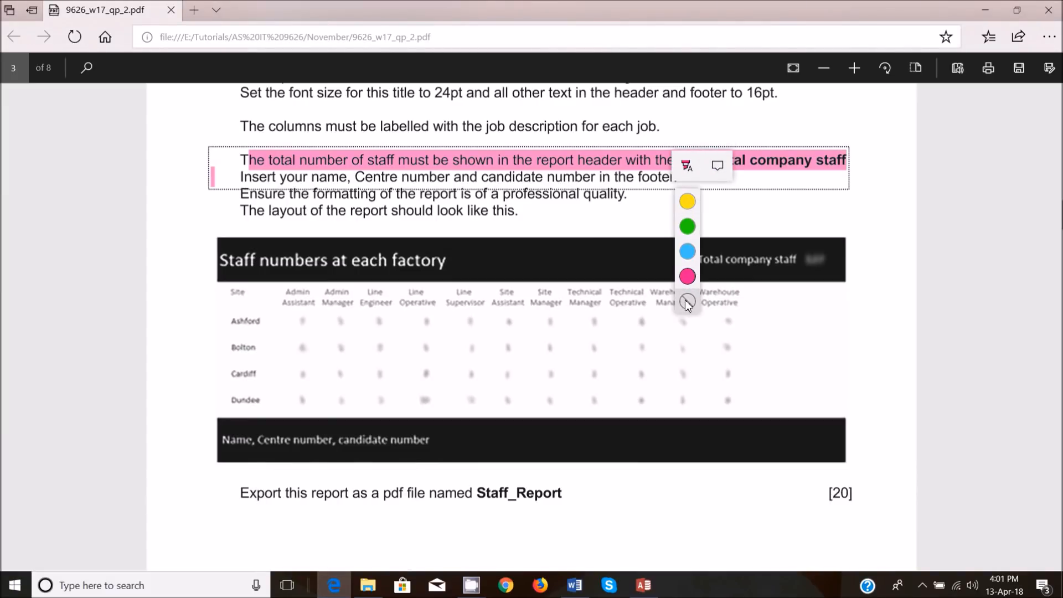
click(687, 303)
Copy the phrase Total company staff from the exam paper's instruction and switch back to Access.
drag(714, 157, 845, 161)
right_click(810, 164)
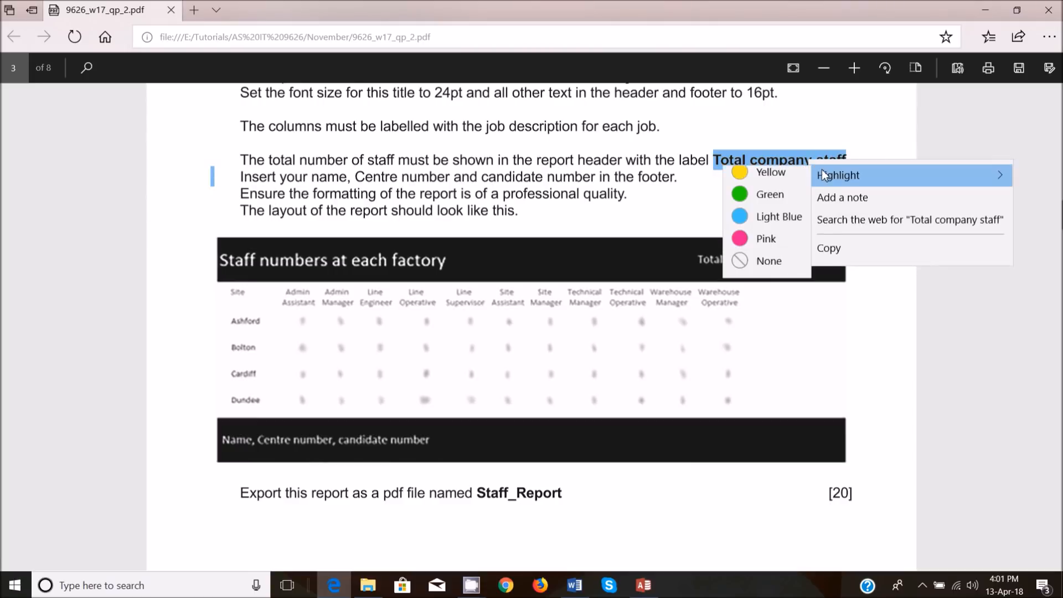
click(819, 247)
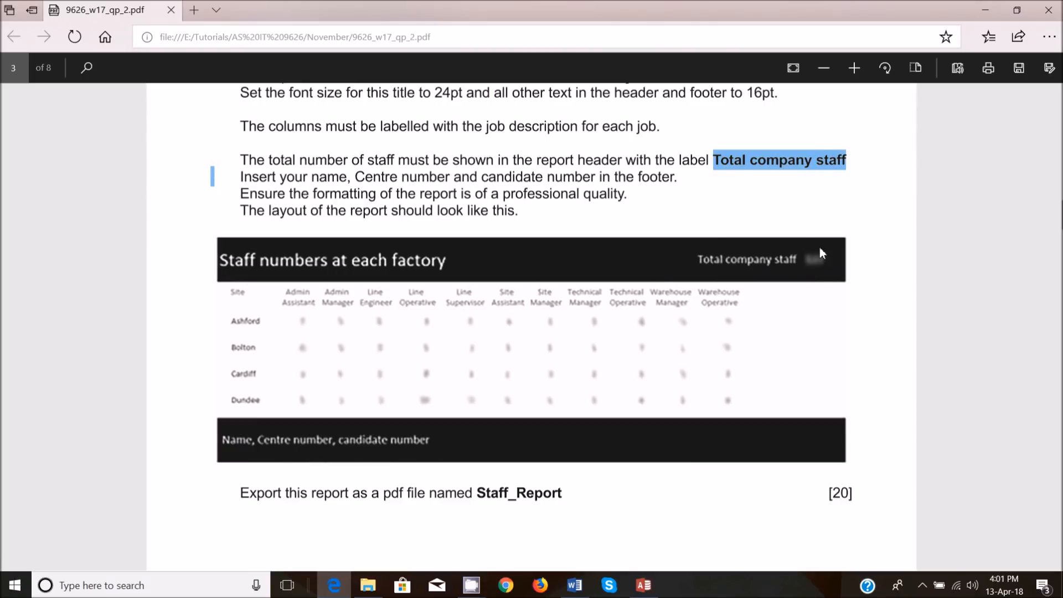
click(756, 160)
drag(846, 161, 722, 161)
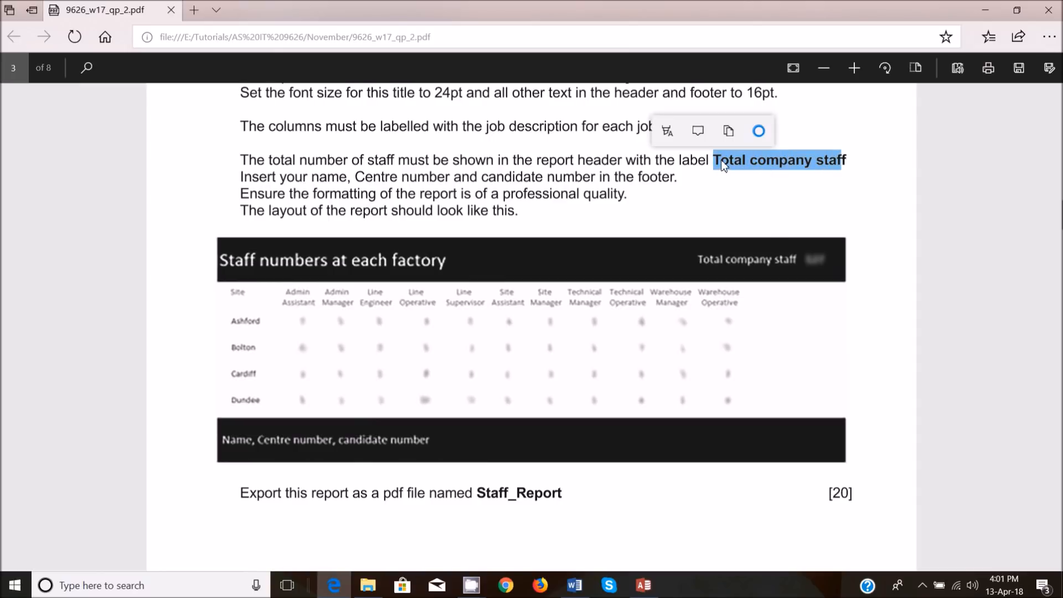
mouse_move(644, 585)
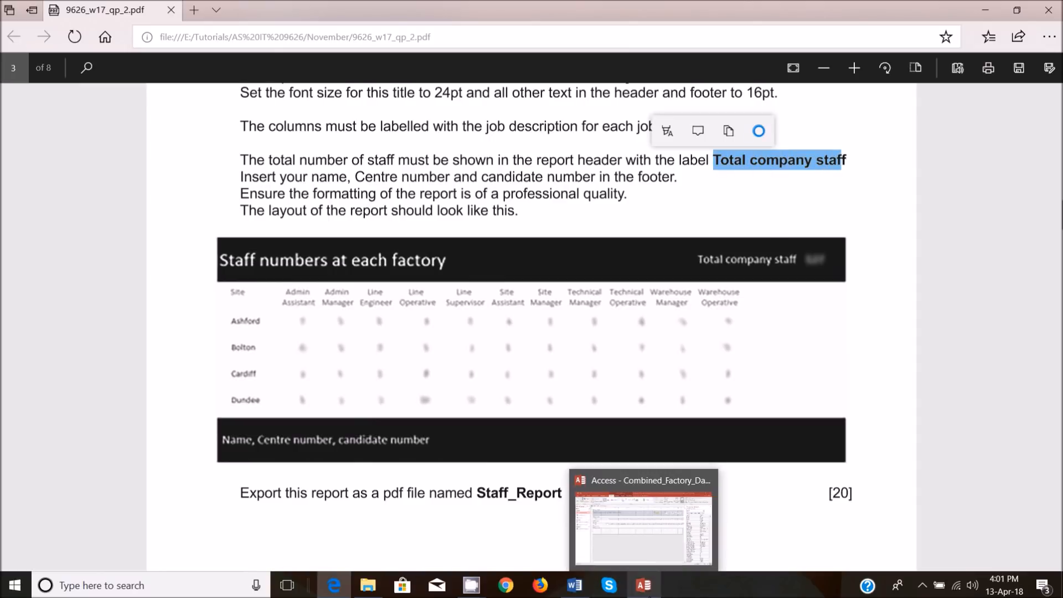
click(642, 521)
Replace the caption of the sum text box's label in the Report Header with Total company staff and view the report.
double_click(632, 165)
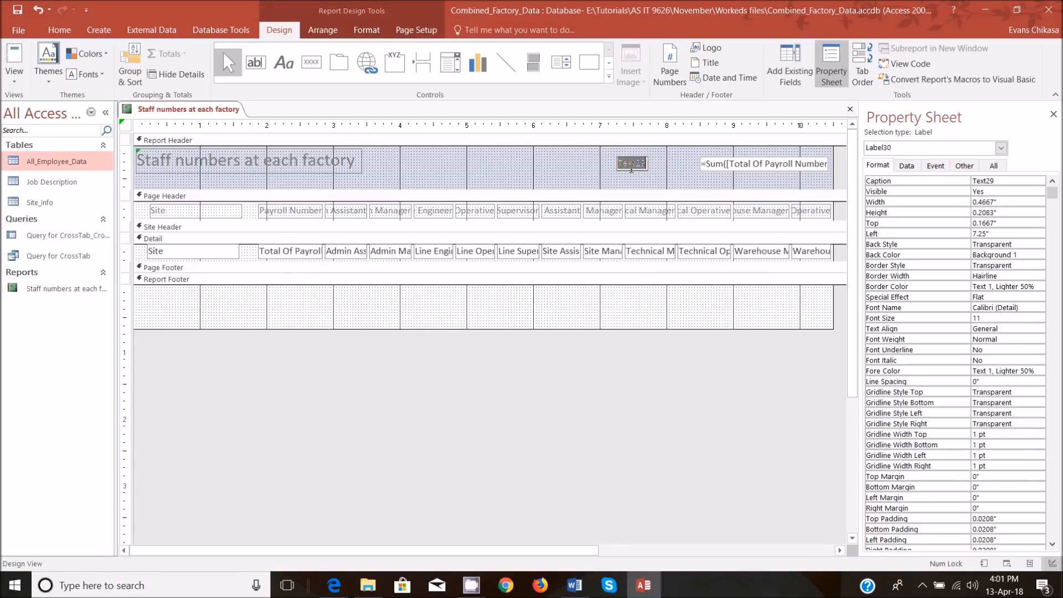
key(ctrl+v)
click(611, 178)
click(625, 163)
click(15, 78)
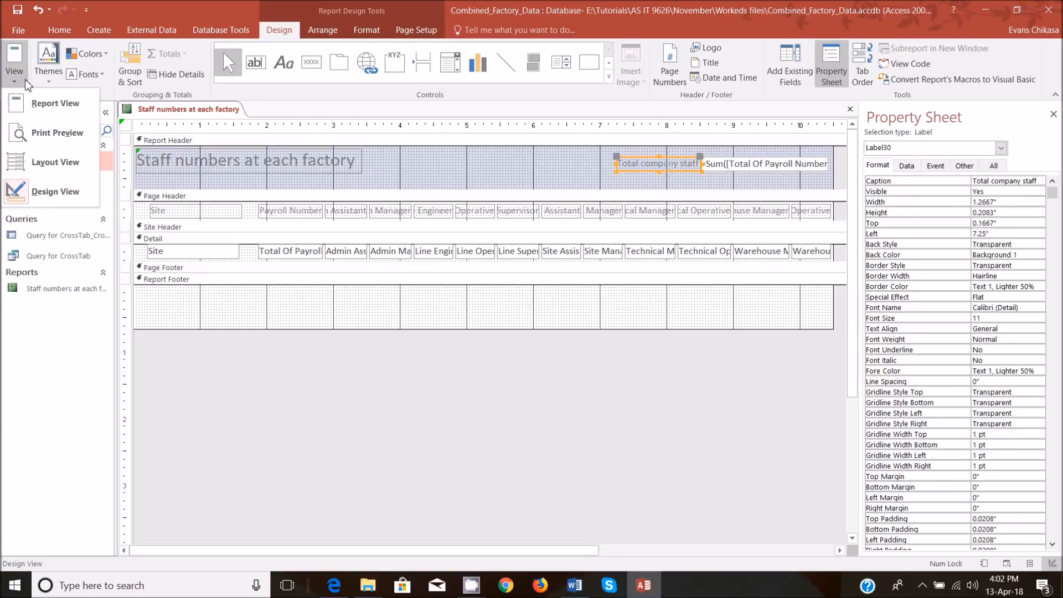
click(44, 98)
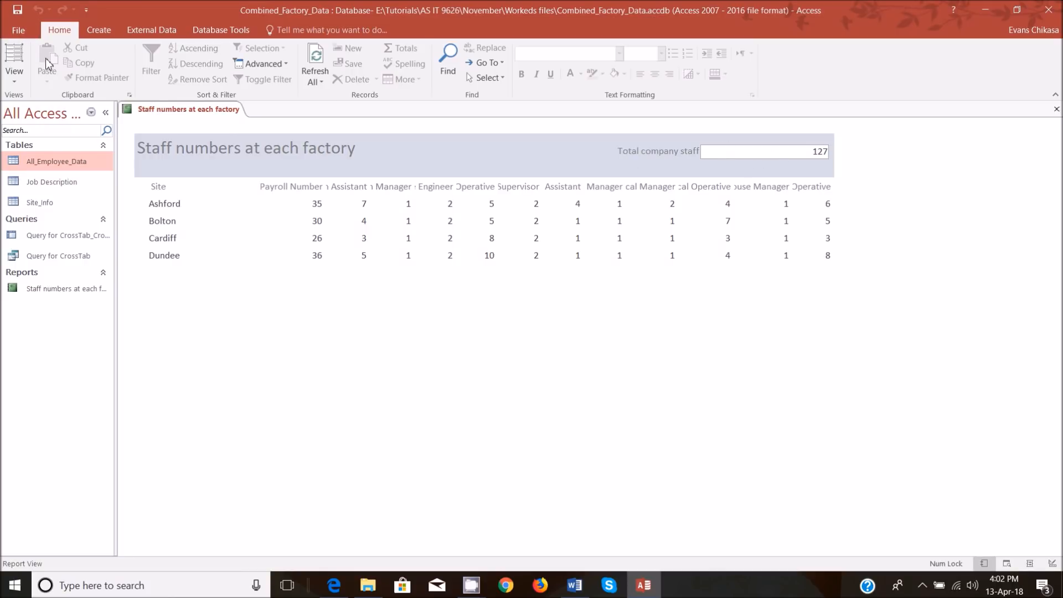
In Design View, move the Total company staff label slightly left to leave a gap before its text box.
click(17, 78)
click(59, 185)
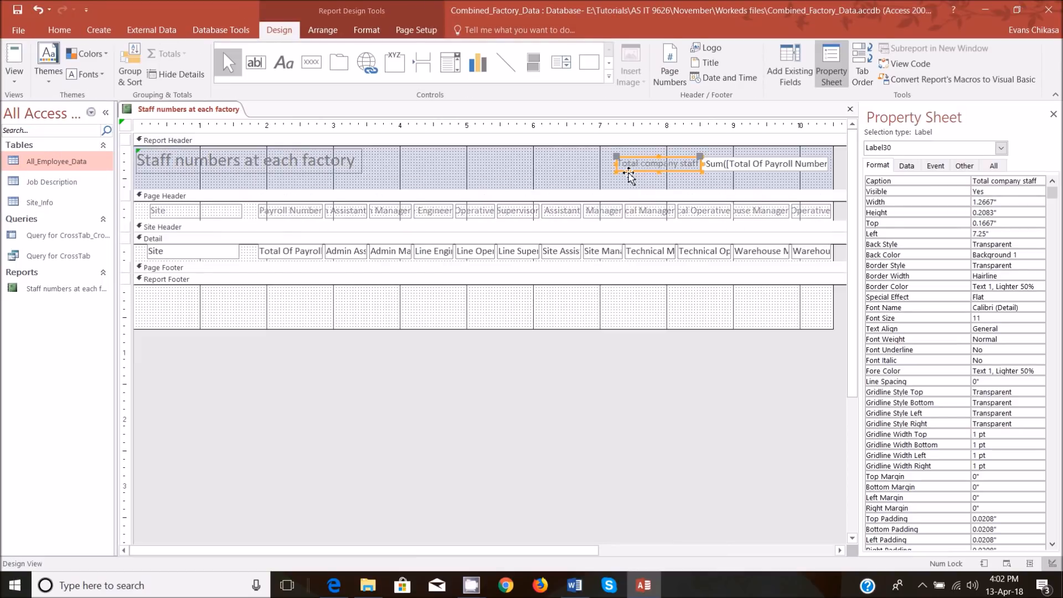
drag(616, 160, 612, 158)
click(512, 180)
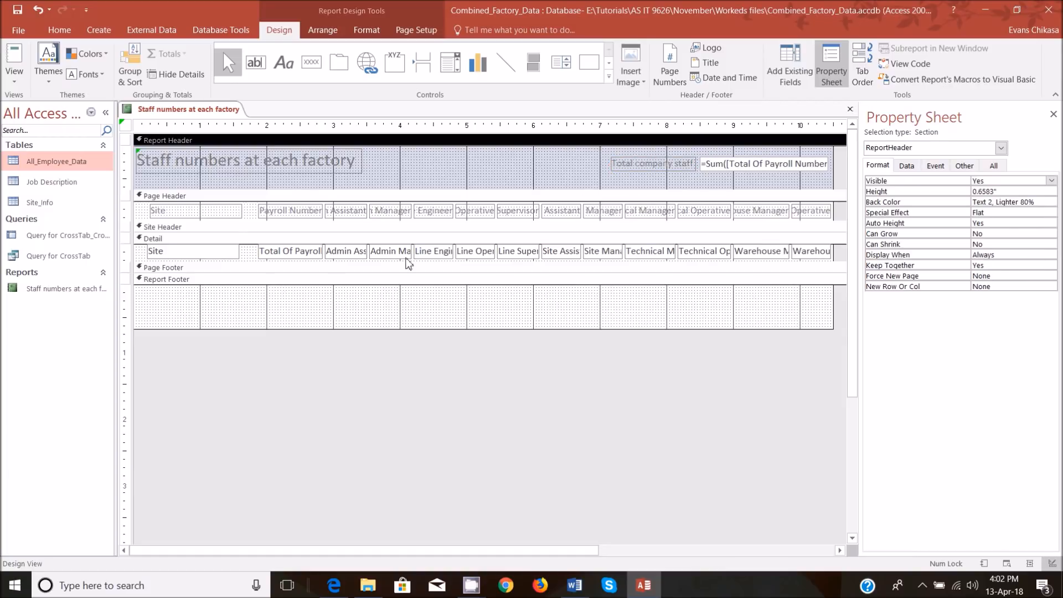
Following the exam paper's footer instruction, add a Report Footer label about 2.8 inches wide with name, centre number and candidate number, and view the report.
click(334, 585)
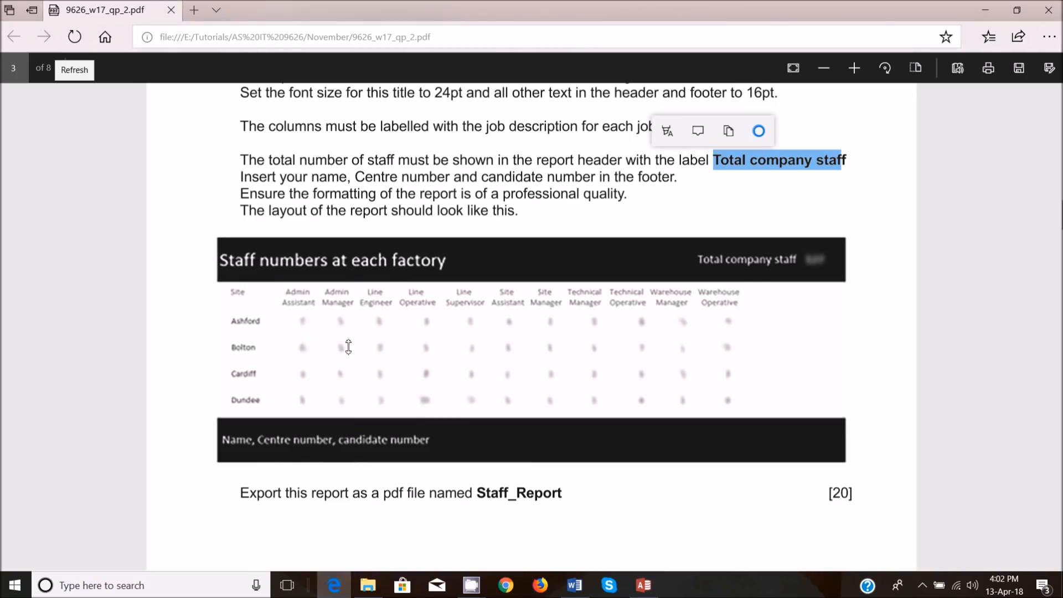
drag(257, 171, 642, 183)
click(253, 184)
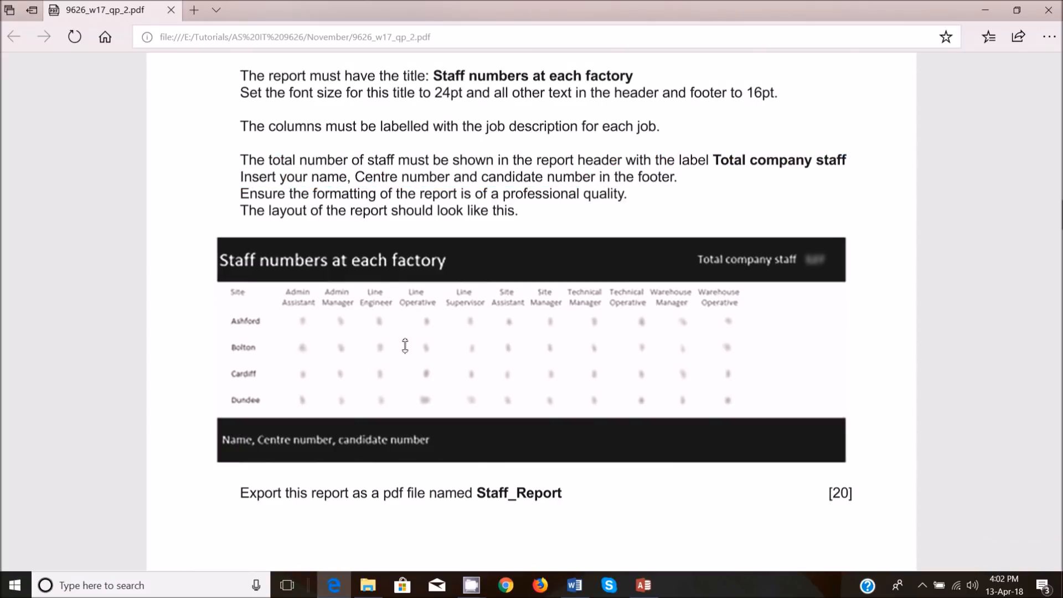
drag(233, 178, 675, 178)
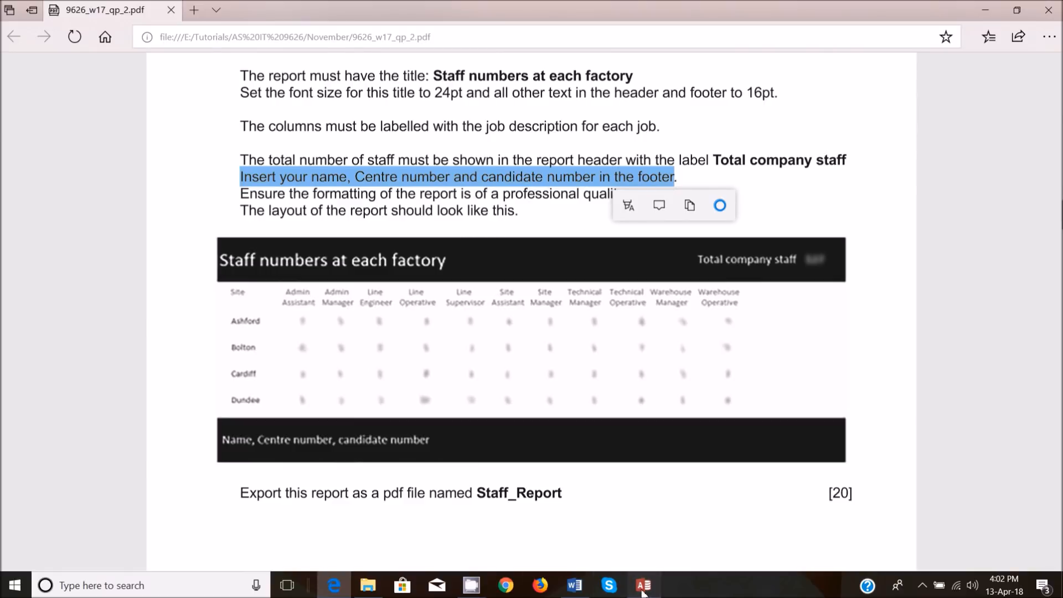
click(643, 585)
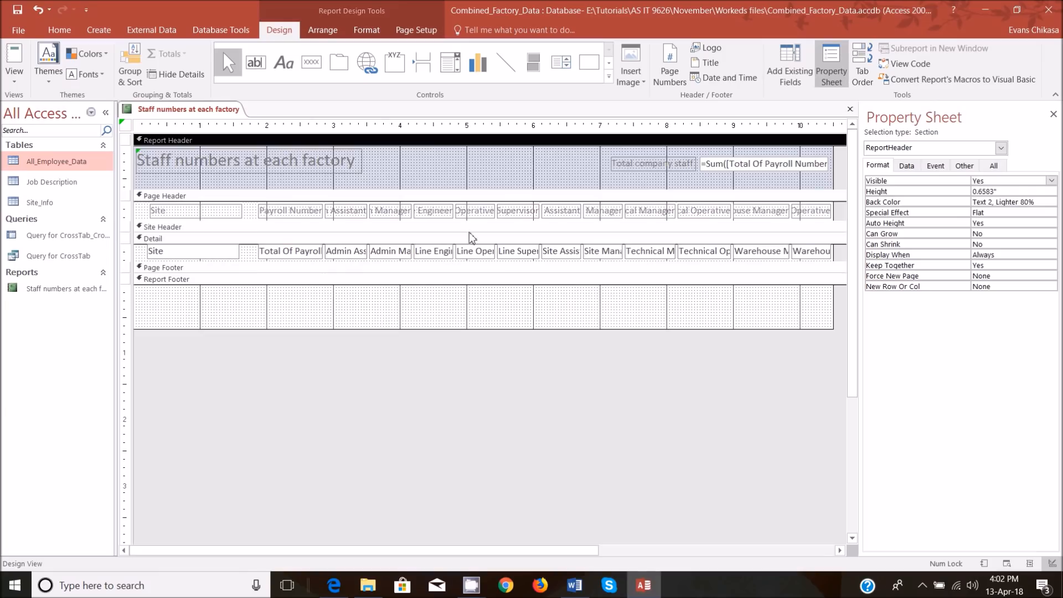
click(282, 61)
drag(145, 294, 334, 309)
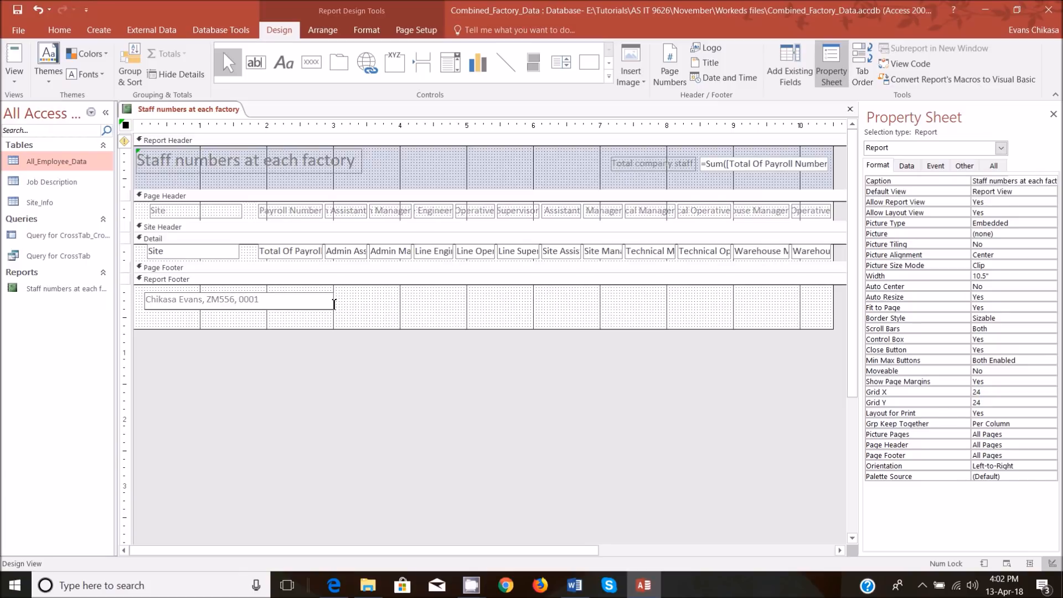
click(417, 315)
click(27, 82)
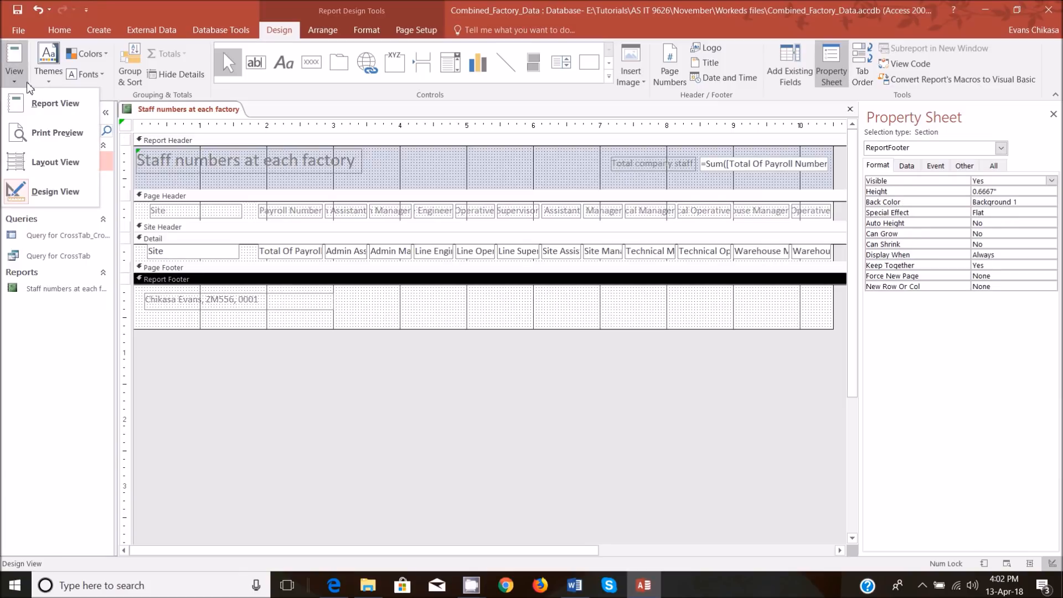
click(42, 101)
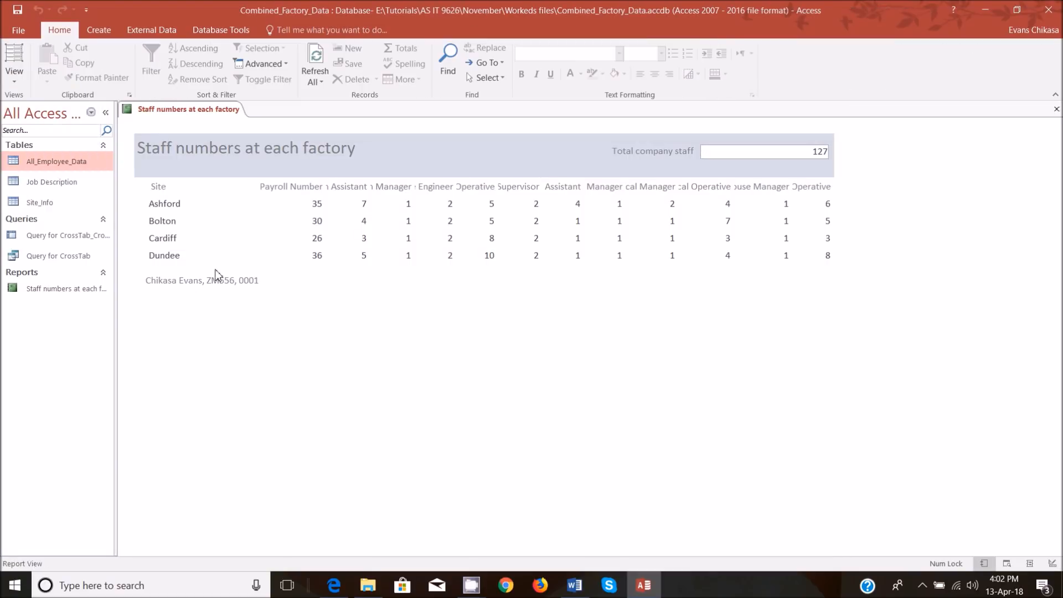
Check the exam paper's layout requirements, enlarge the Page Header, and make the column heading labels from Payroll Number to Warehouse Operative 0.375 inches high.
click(14, 77)
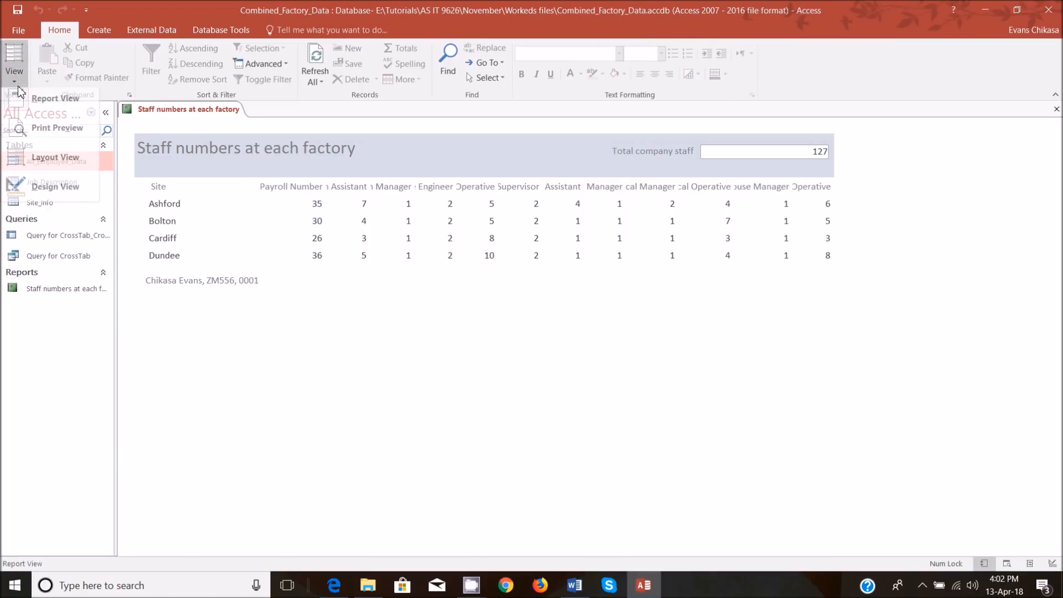
click(334, 586)
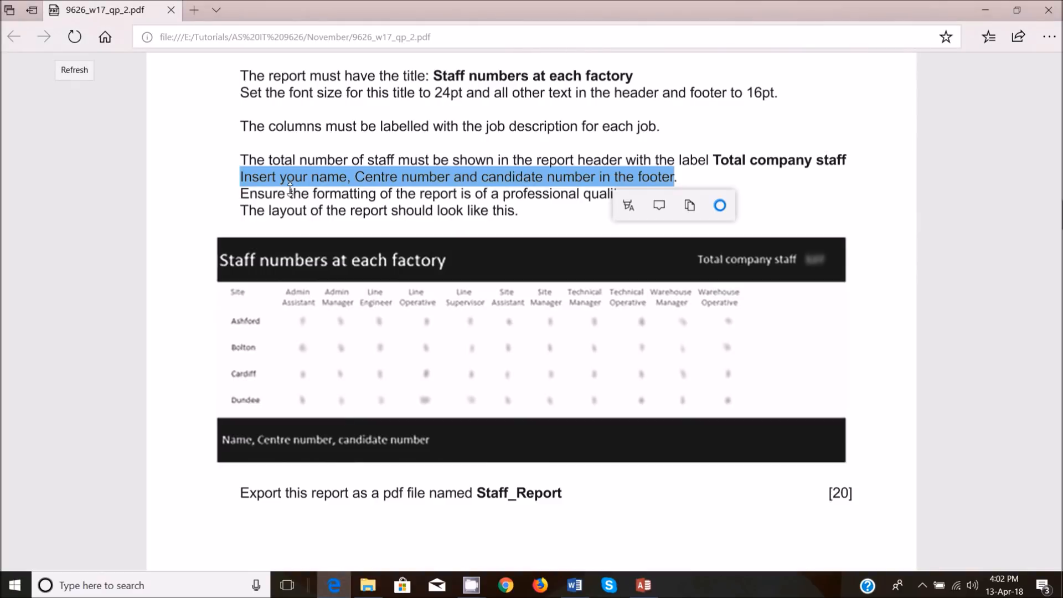
drag(236, 194, 636, 192)
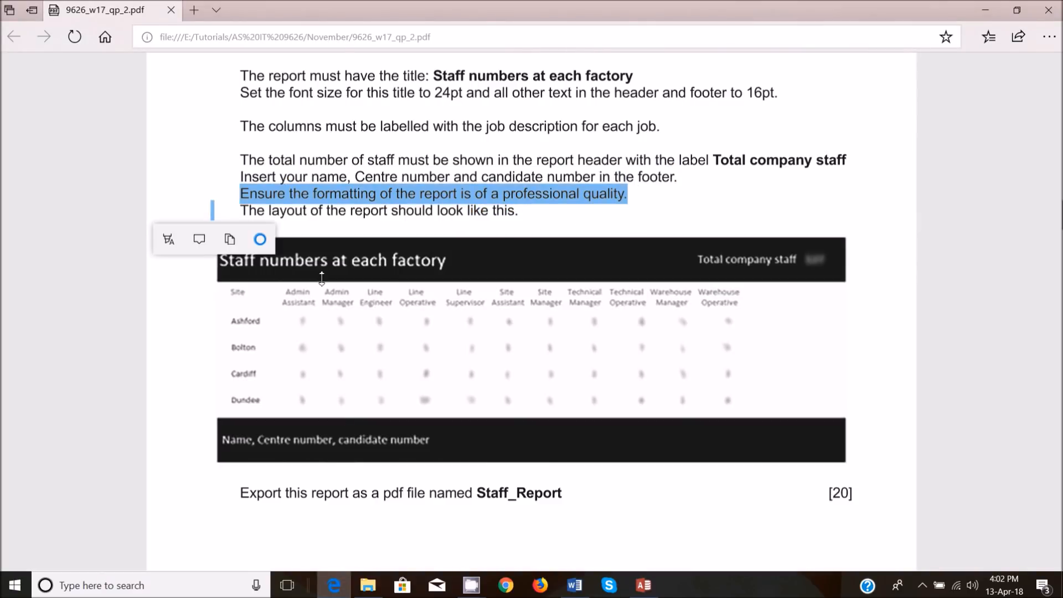
drag(243, 209, 554, 209)
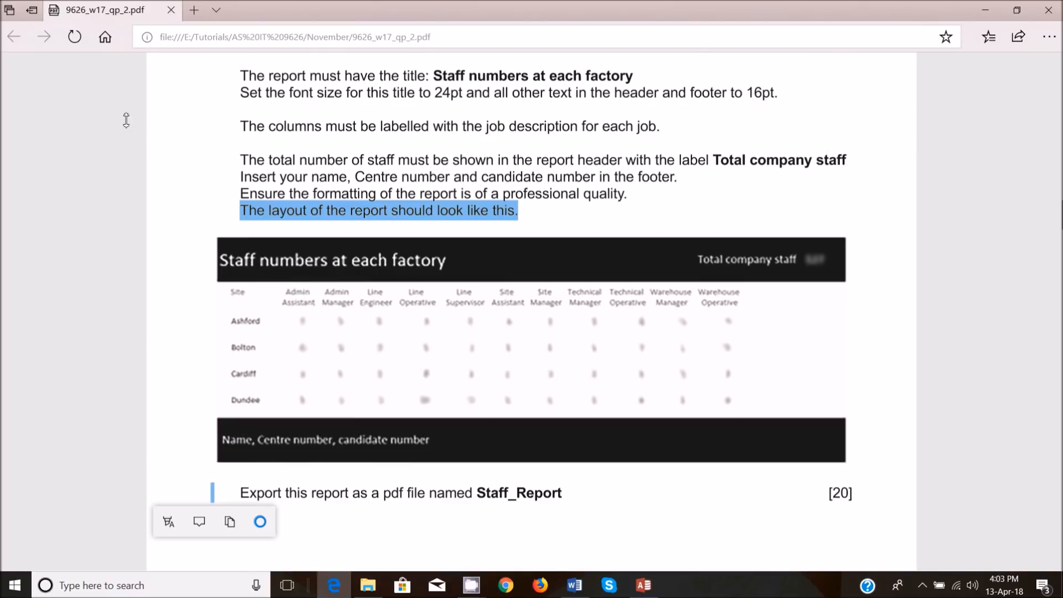
click(644, 587)
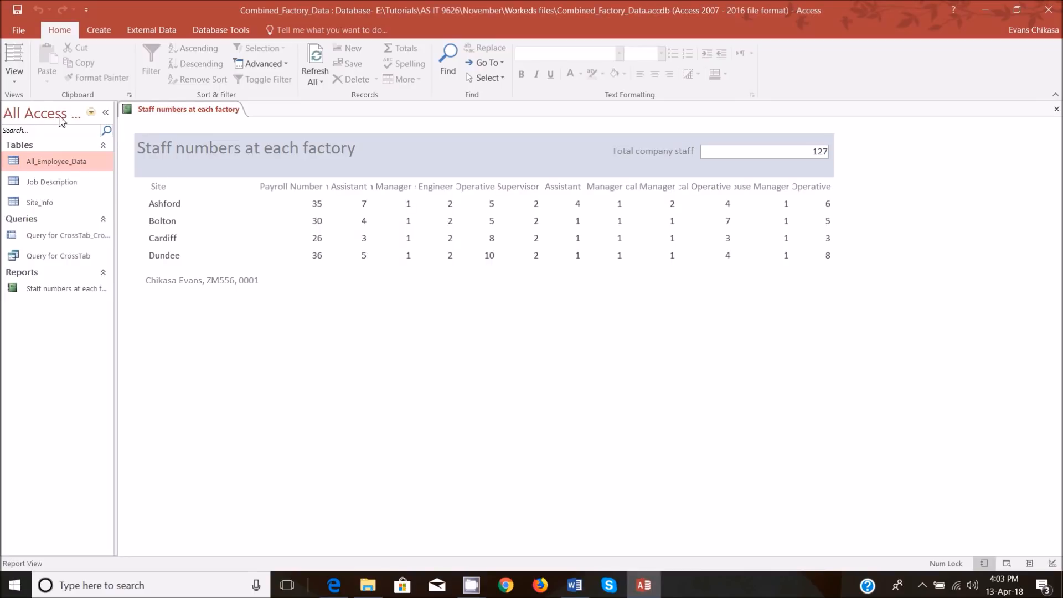
click(24, 81)
click(66, 188)
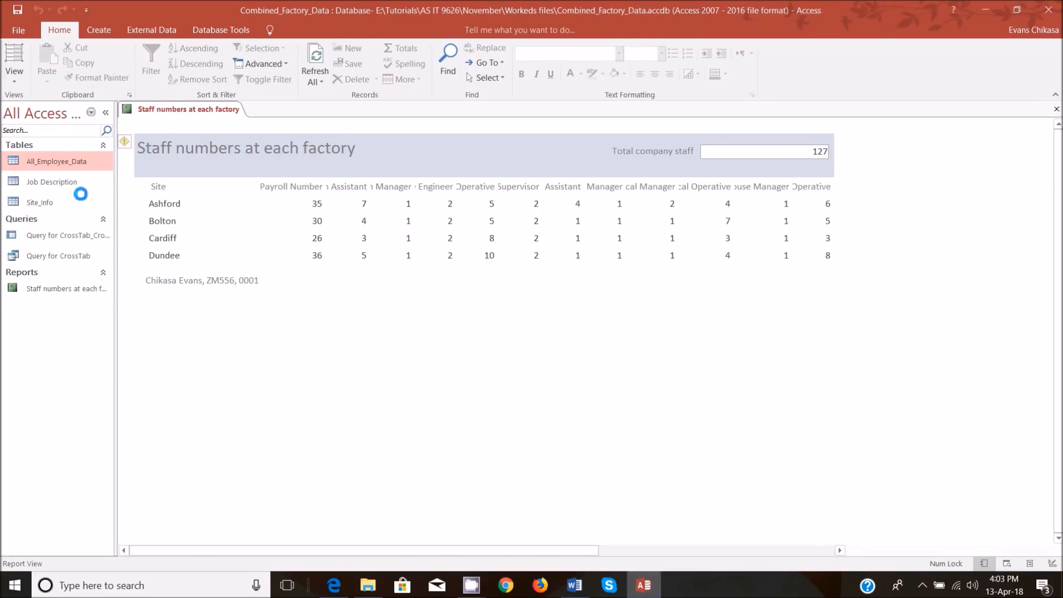
drag(251, 222, 252, 235)
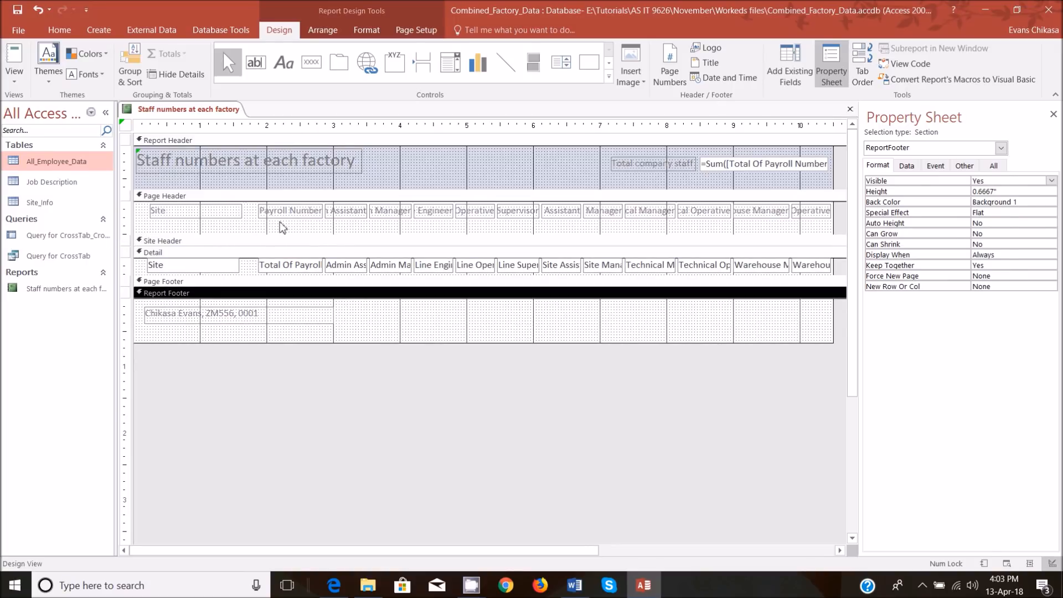
drag(251, 224, 834, 200)
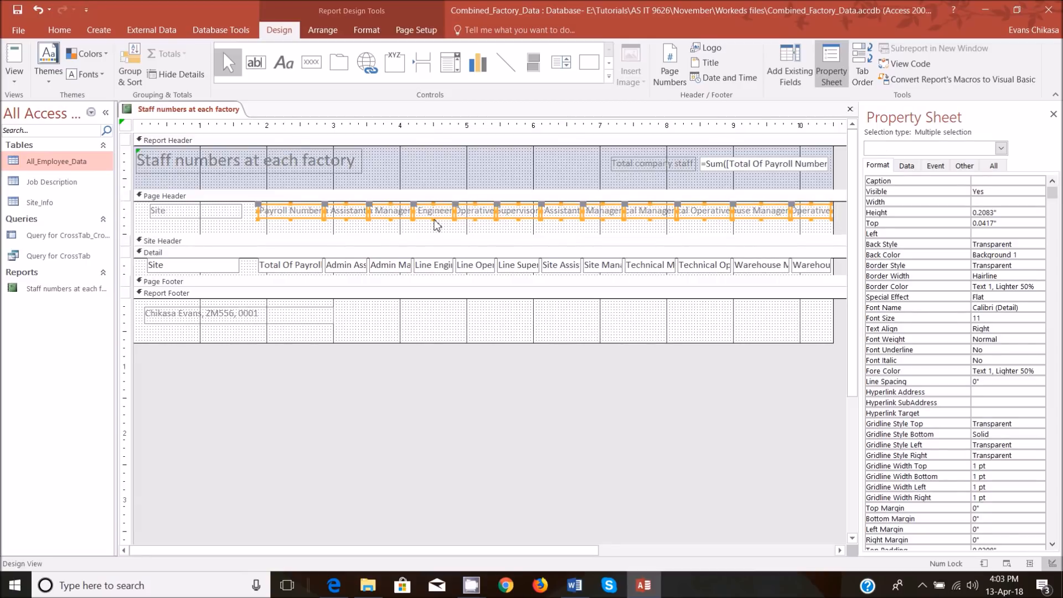
drag(433, 220, 438, 231)
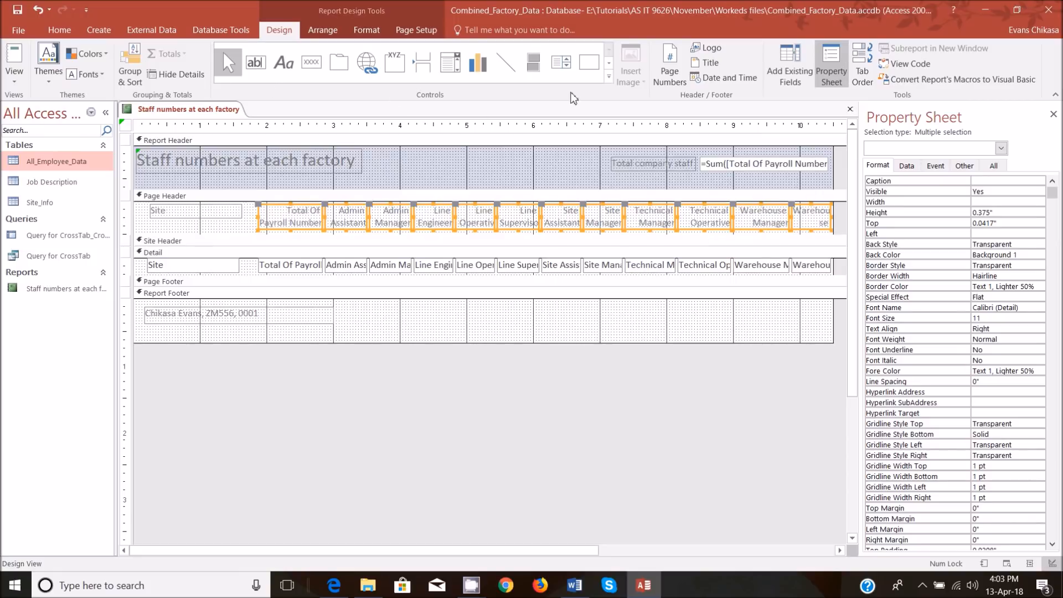
Centre the text of the selected column heading labels, as in the exam paper's sample layout.
click(60, 31)
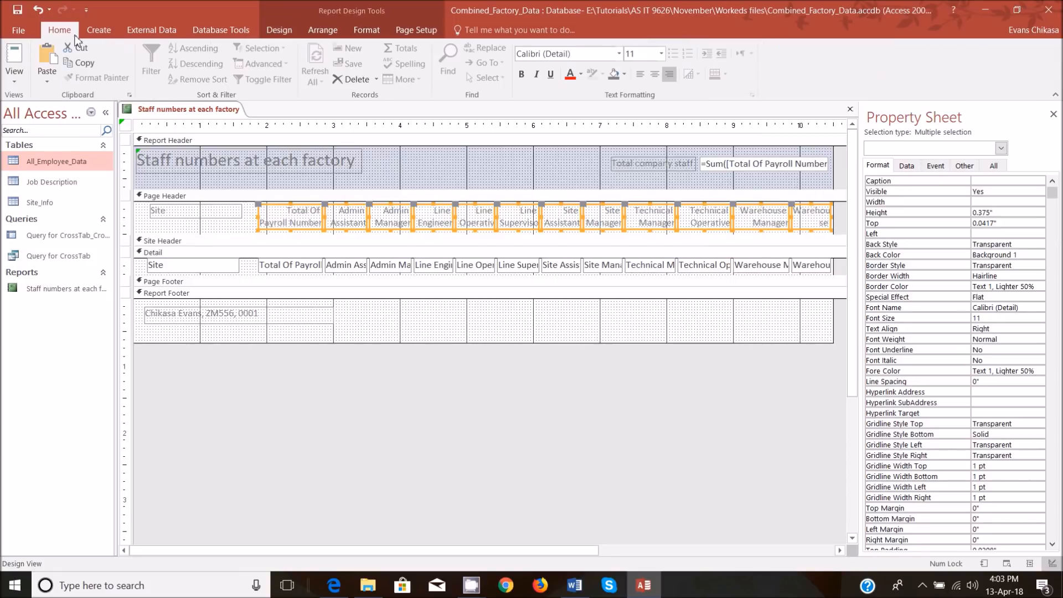
mouse_move(334, 585)
mouse_move(359, 537)
click(653, 75)
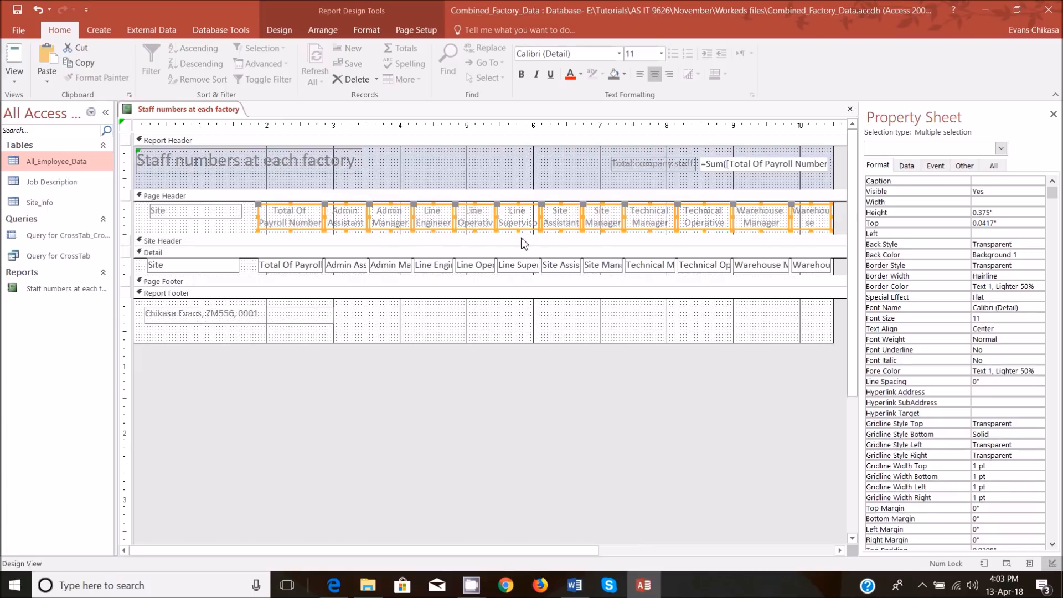
Shift all count headings and fields except Warehouse Operative about 0.13 inches left, and widen the Warehouse Operative heading leftward to about 0.71 inches.
shift+click(814, 222)
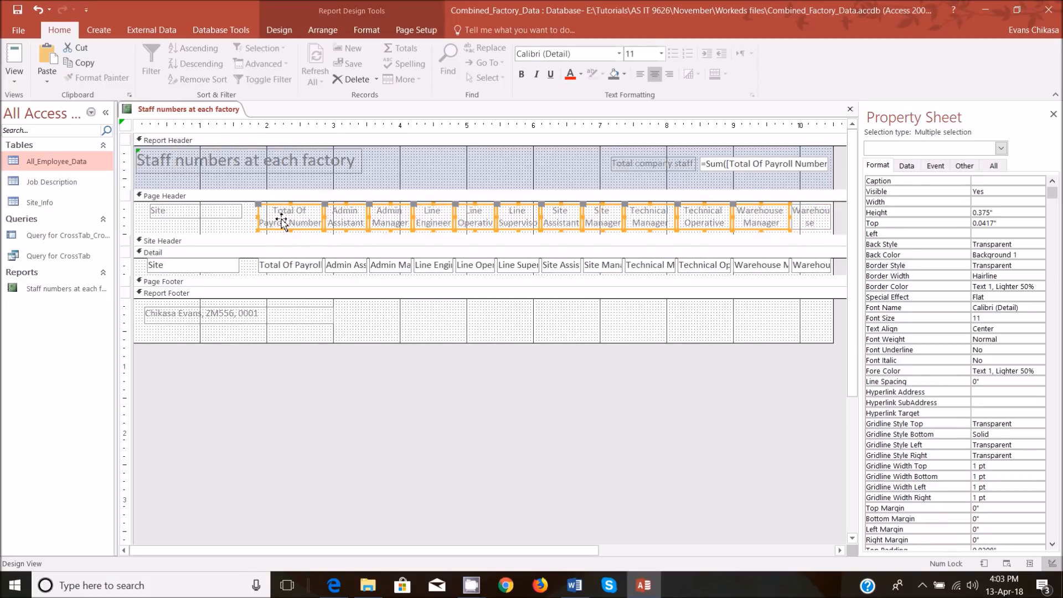
drag(255, 272, 786, 268)
drag(271, 210, 262, 210)
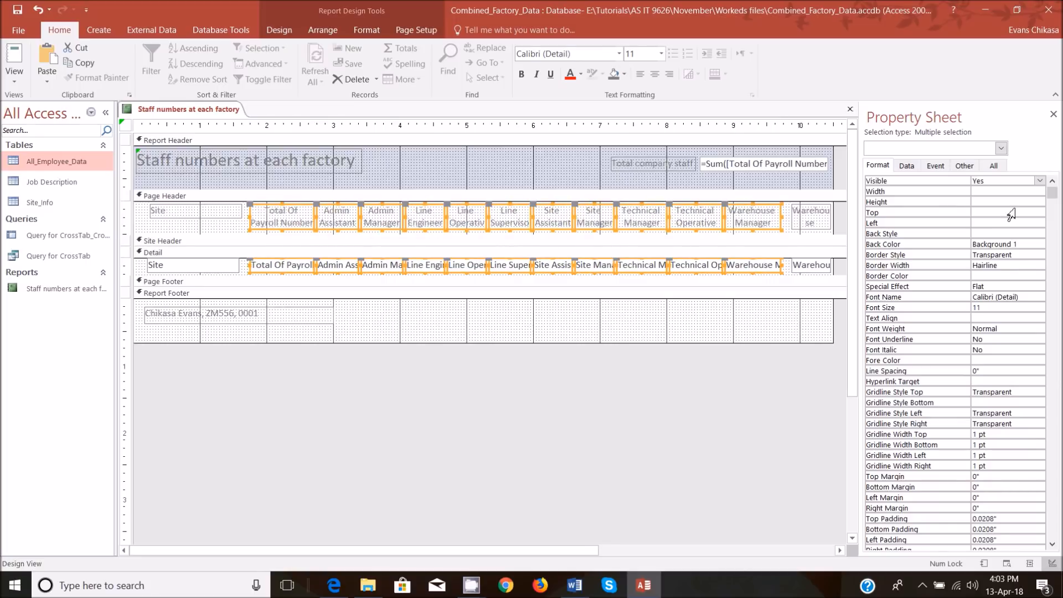
click(799, 217)
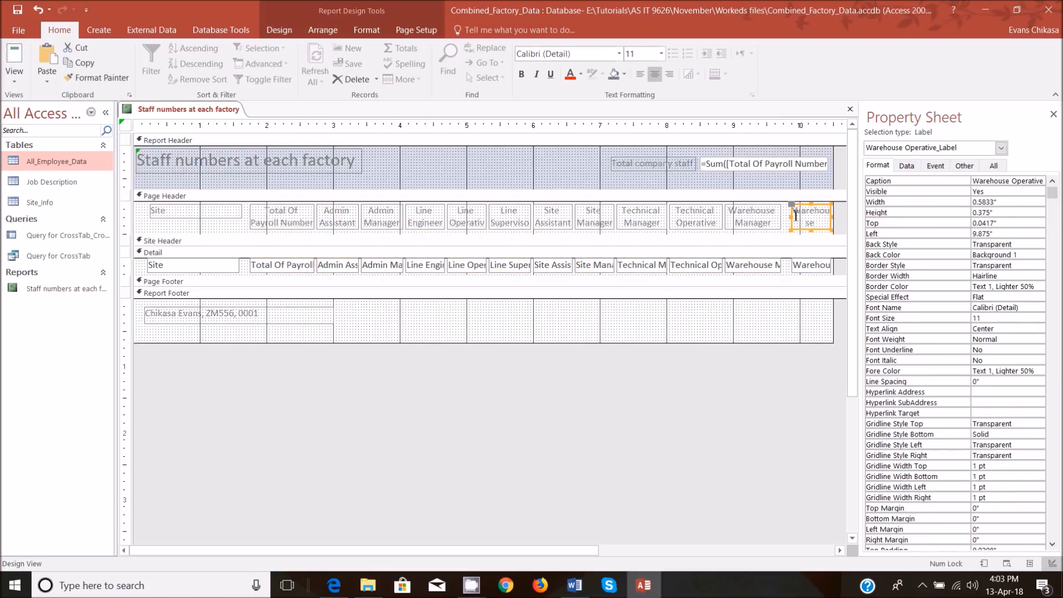
drag(794, 220, 832, 218)
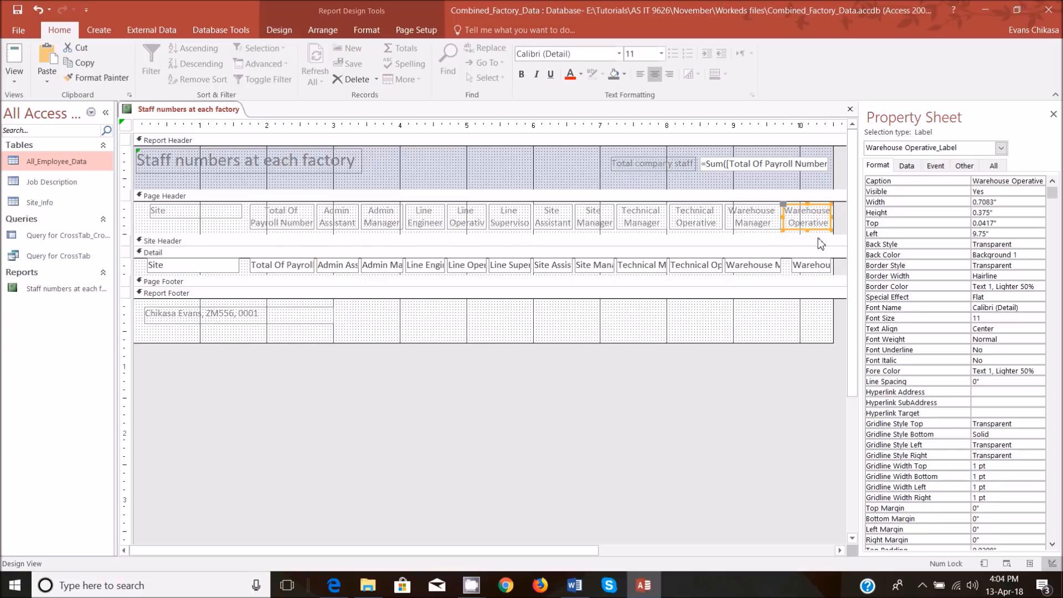
Move the Warehouse Operative field in the Detail section left to 9.75 inches, in line with its heading, and view the report.
click(798, 270)
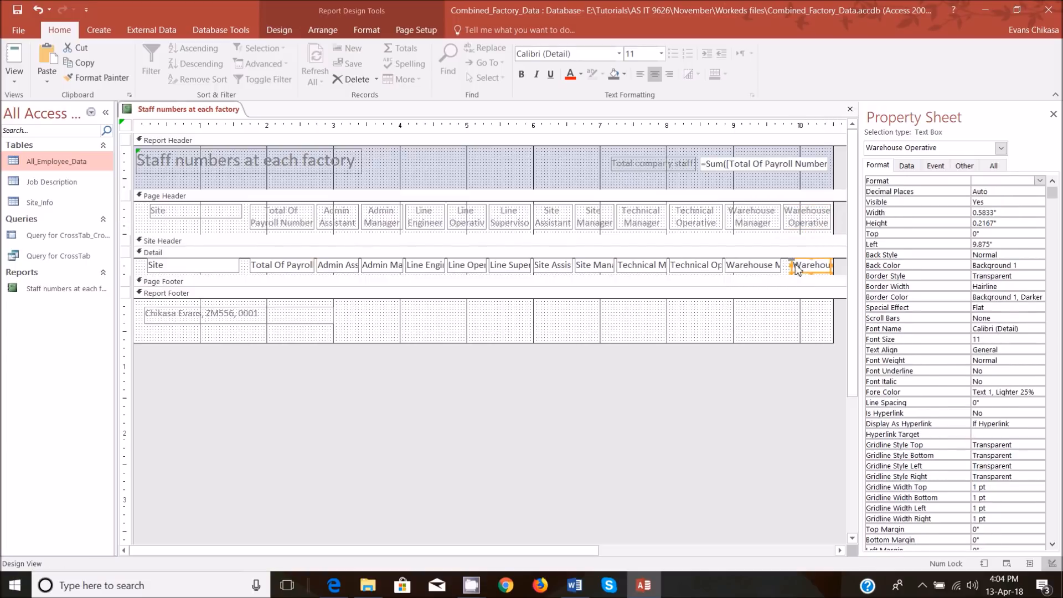
drag(796, 276, 787, 275)
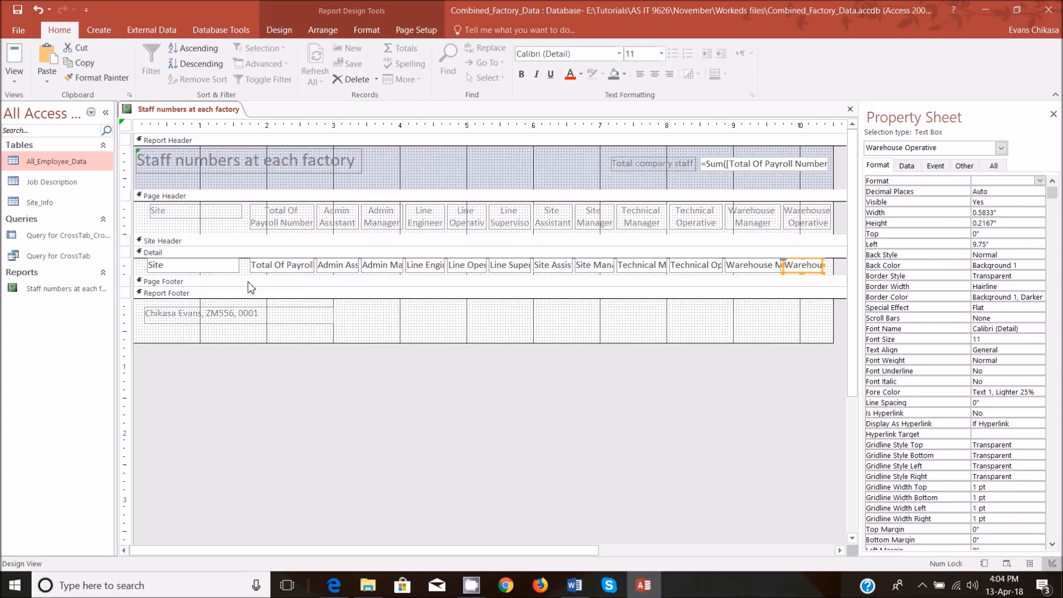
click(14, 80)
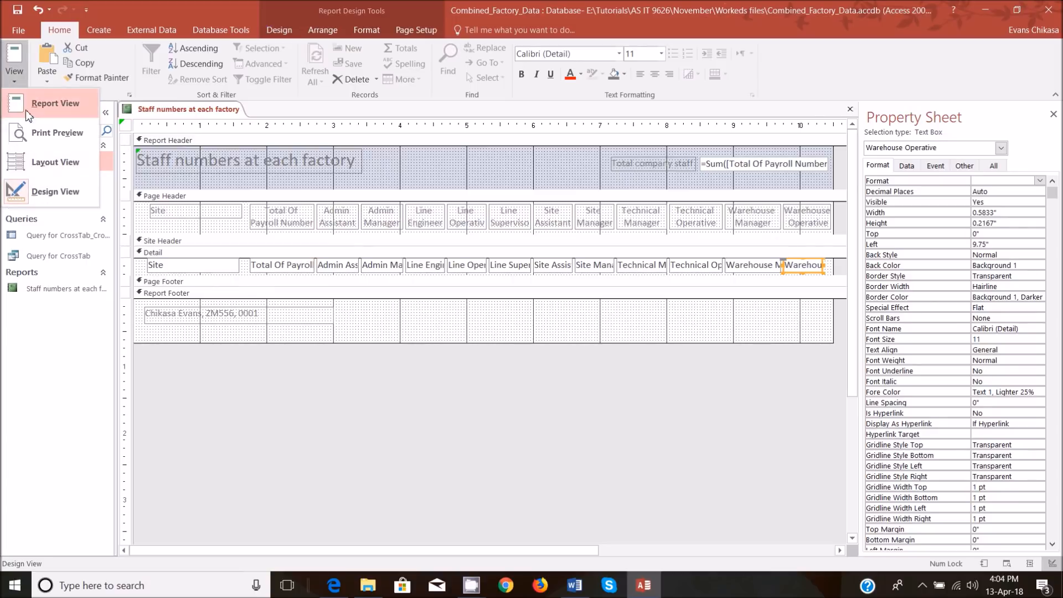
click(53, 106)
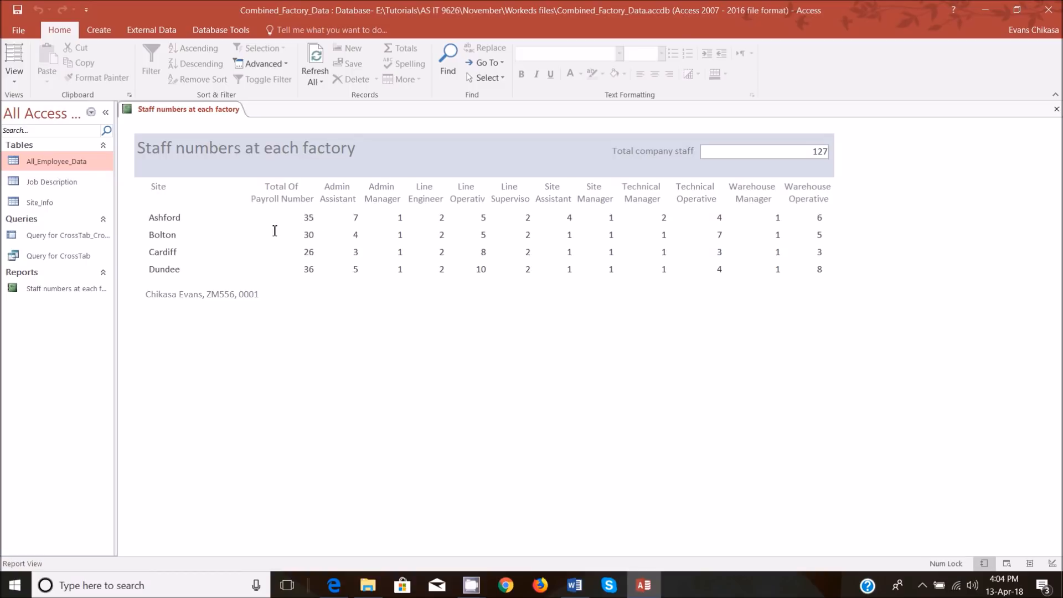
Centre the text of all count fields in the Detail section, from Total Of Payroll Number to Warehouse Operative, and view the report.
click(14, 78)
click(66, 191)
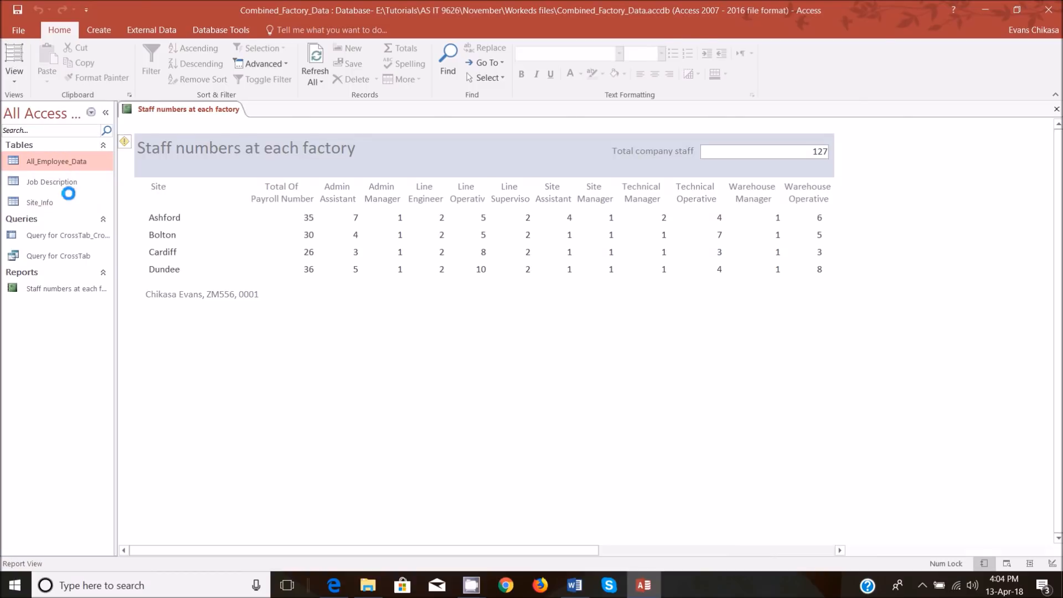
drag(249, 268, 828, 268)
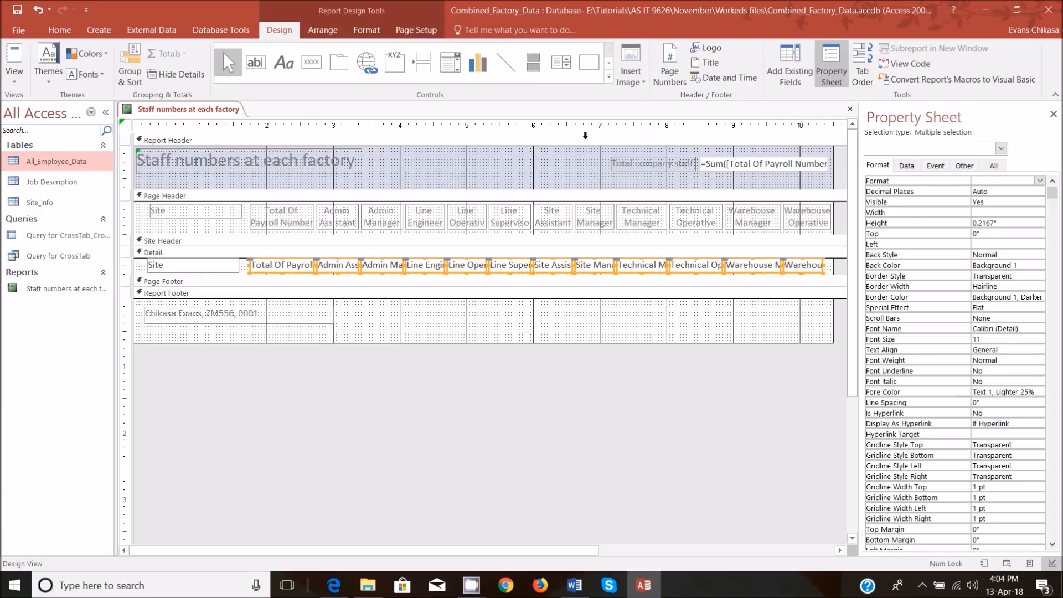
click(59, 30)
click(655, 74)
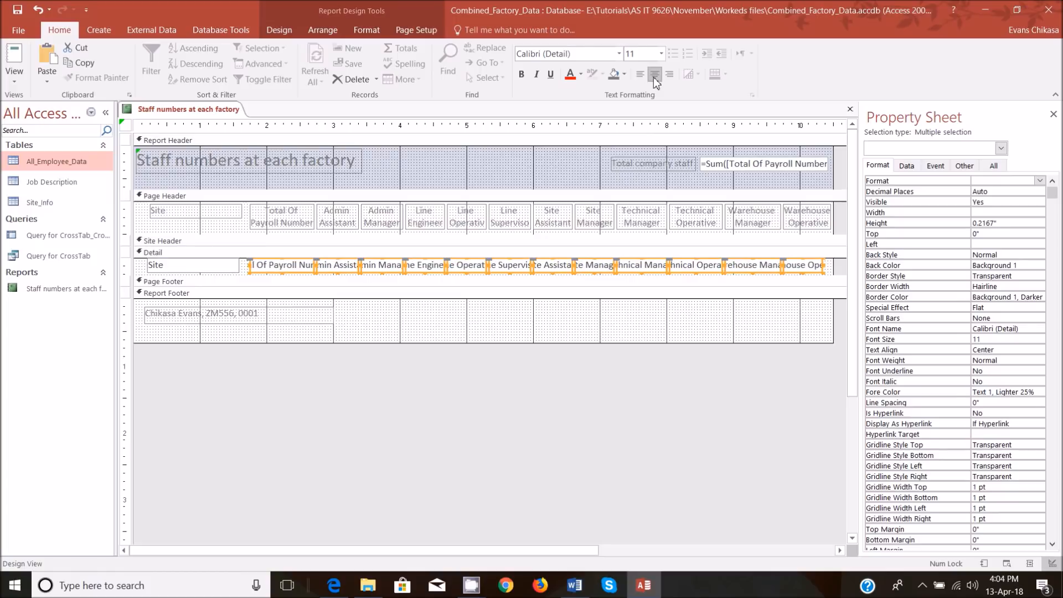
click(640, 77)
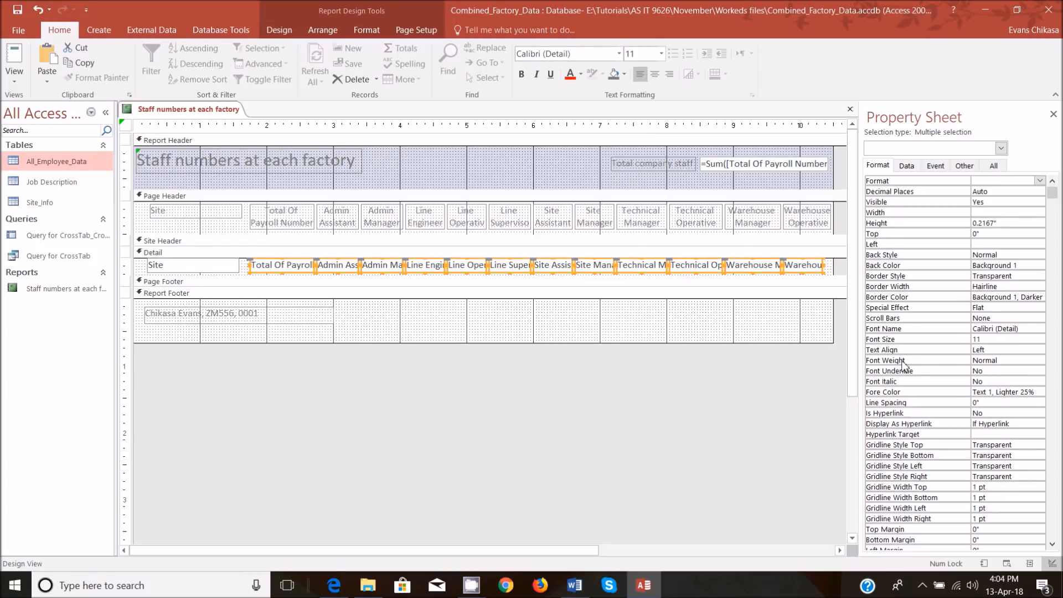
click(995, 351)
click(1039, 351)
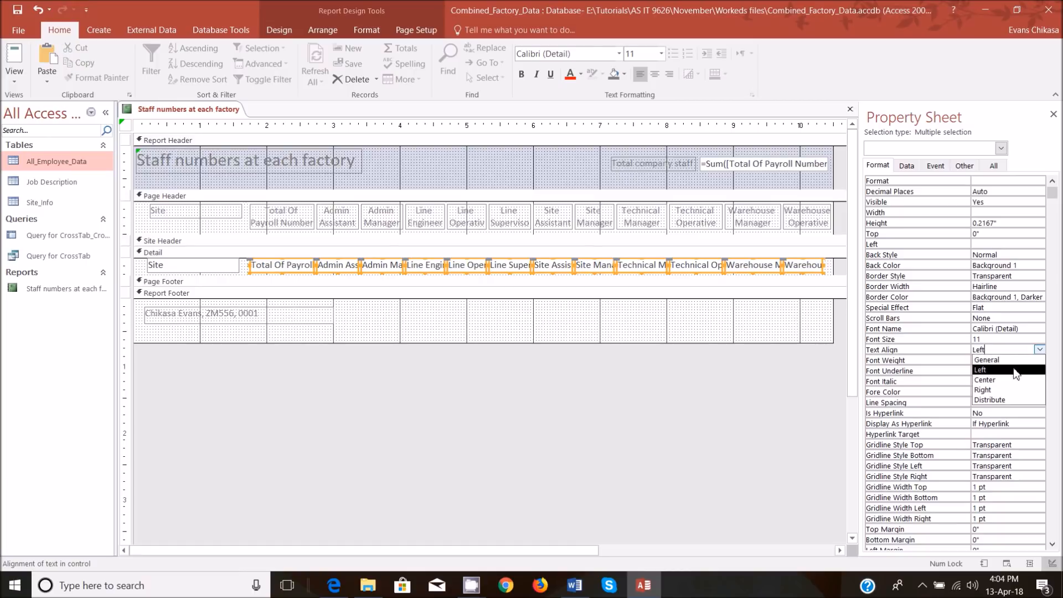
click(1013, 380)
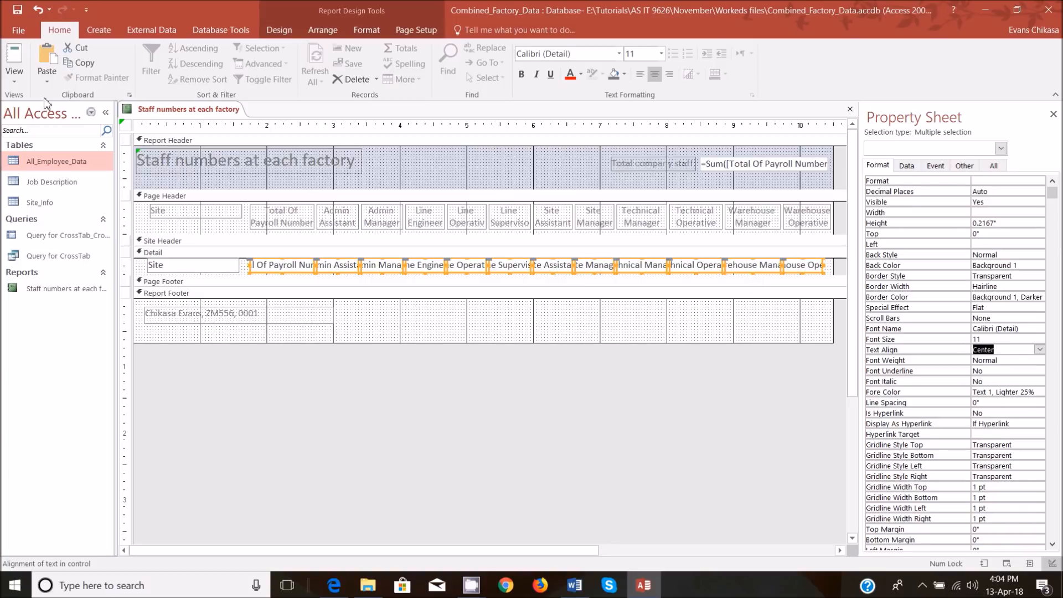
click(16, 81)
click(41, 115)
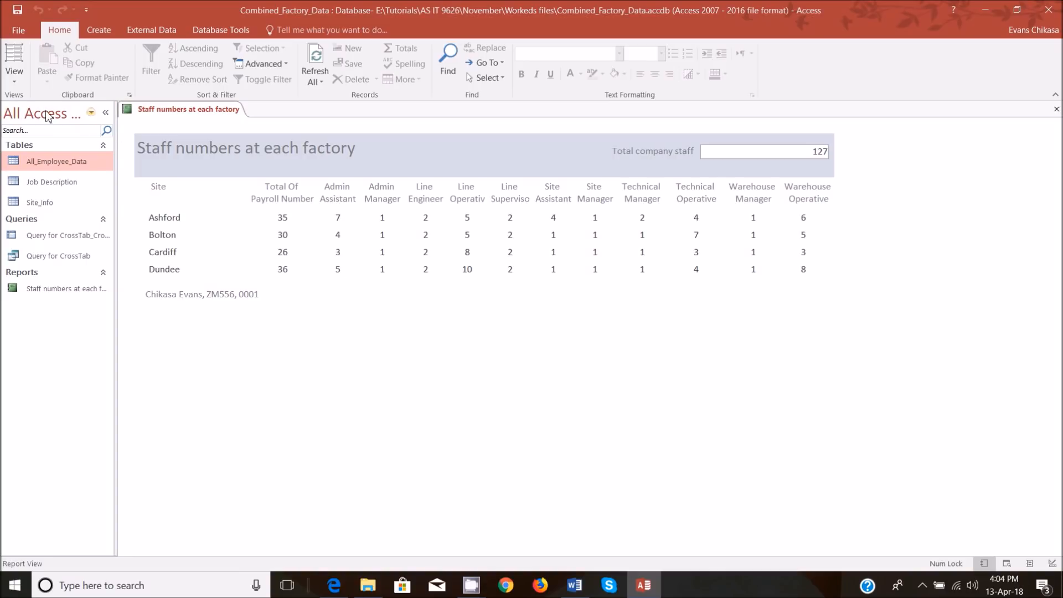
Return to the report design and fill the Report Header section's background with black.
click(14, 79)
click(62, 188)
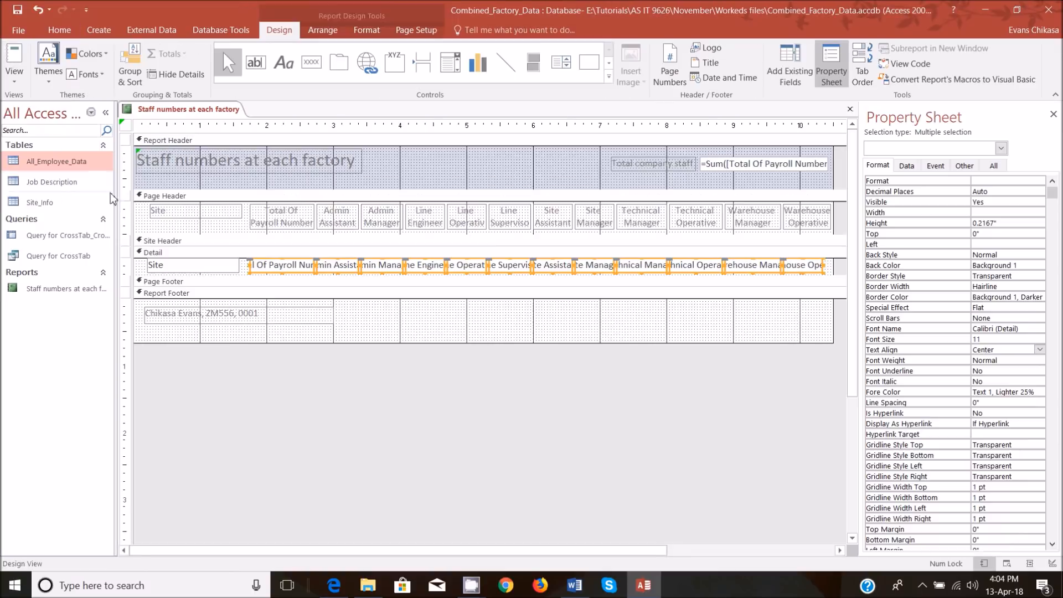
click(713, 170)
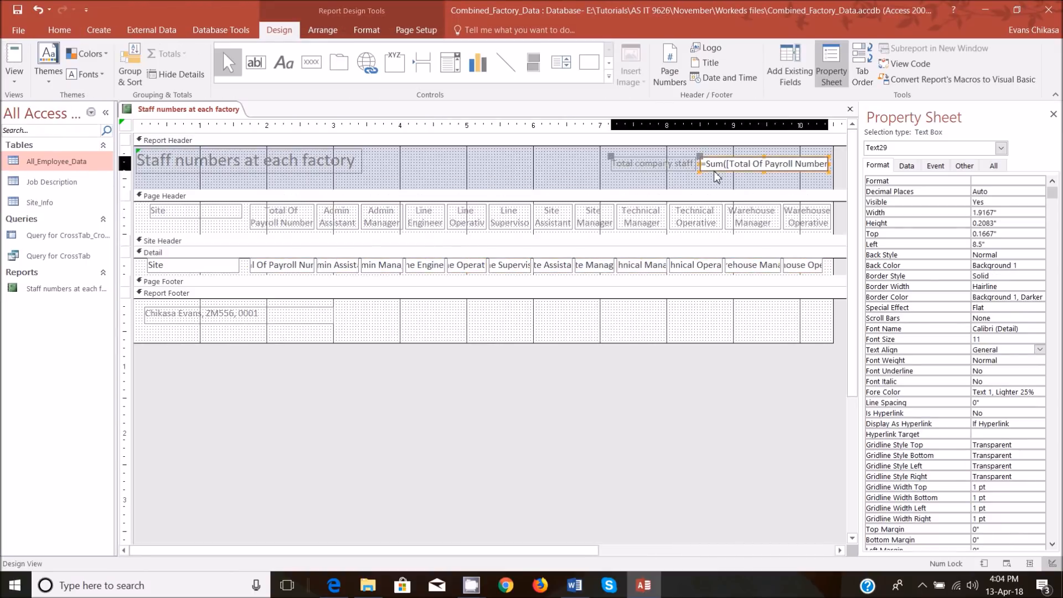
click(450, 183)
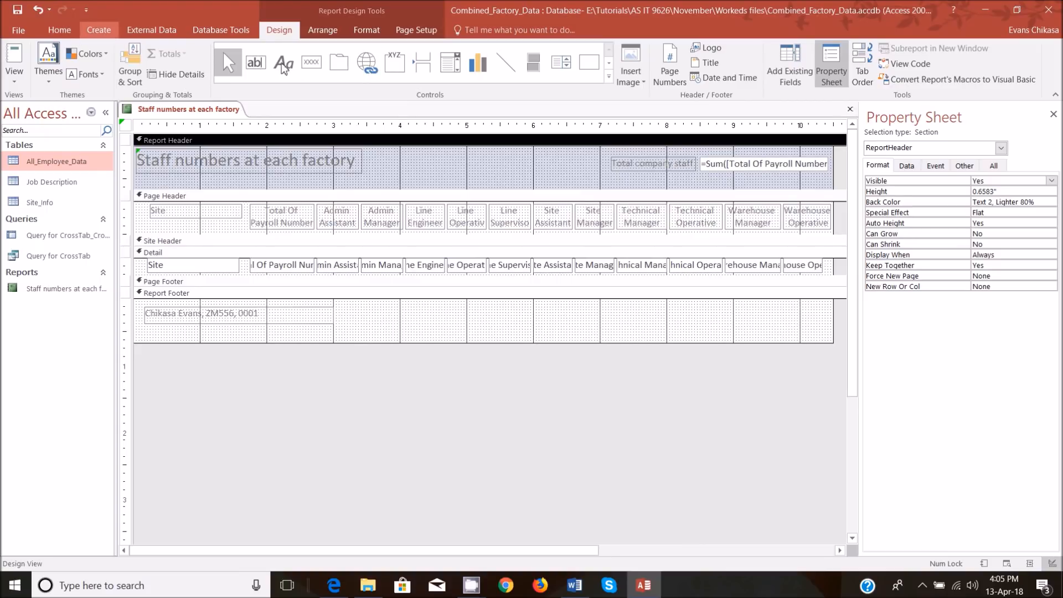
click(60, 30)
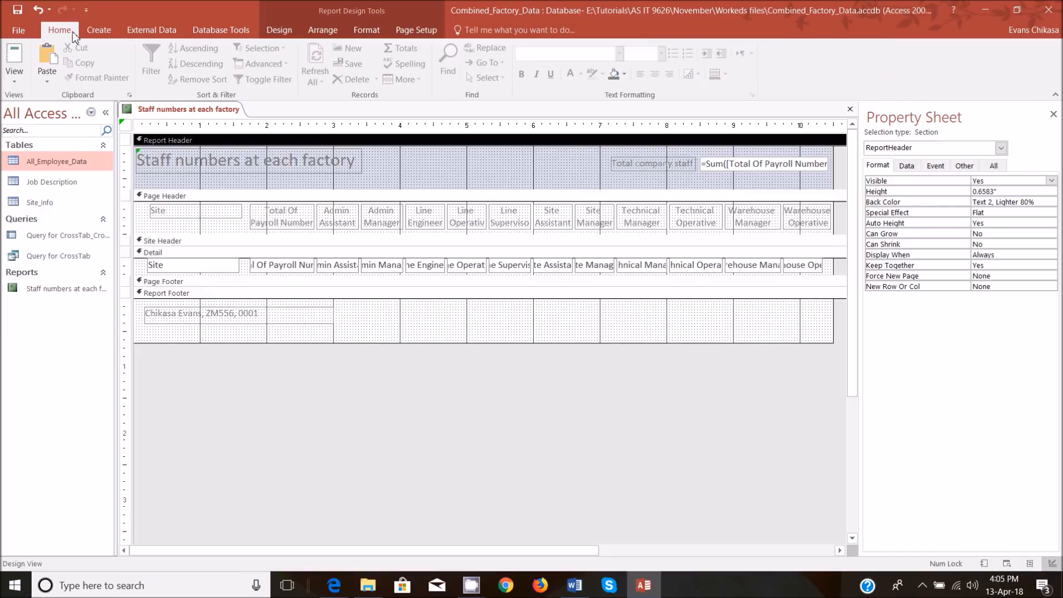
click(624, 74)
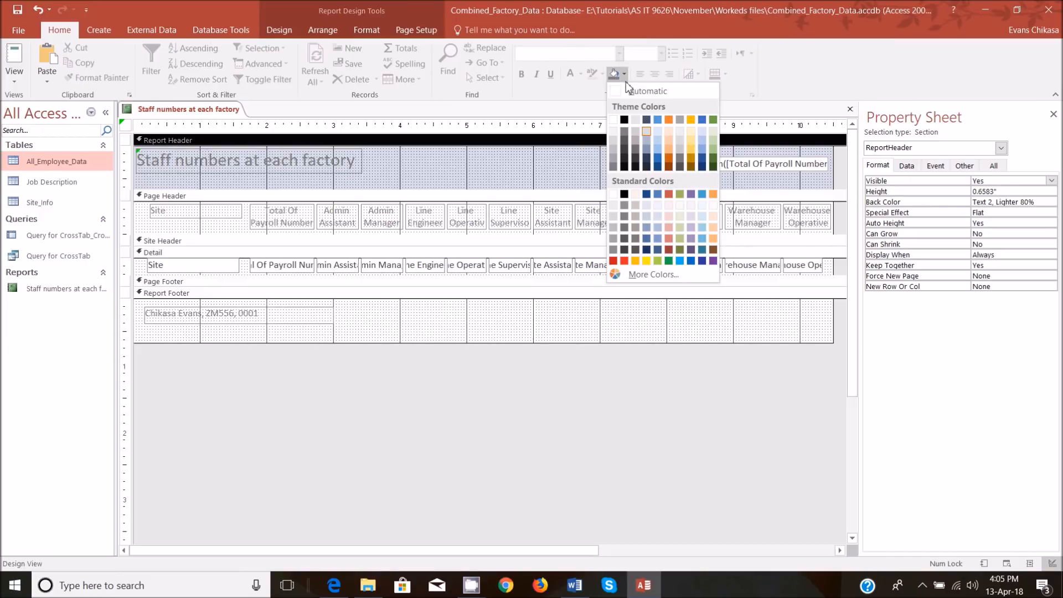
click(624, 120)
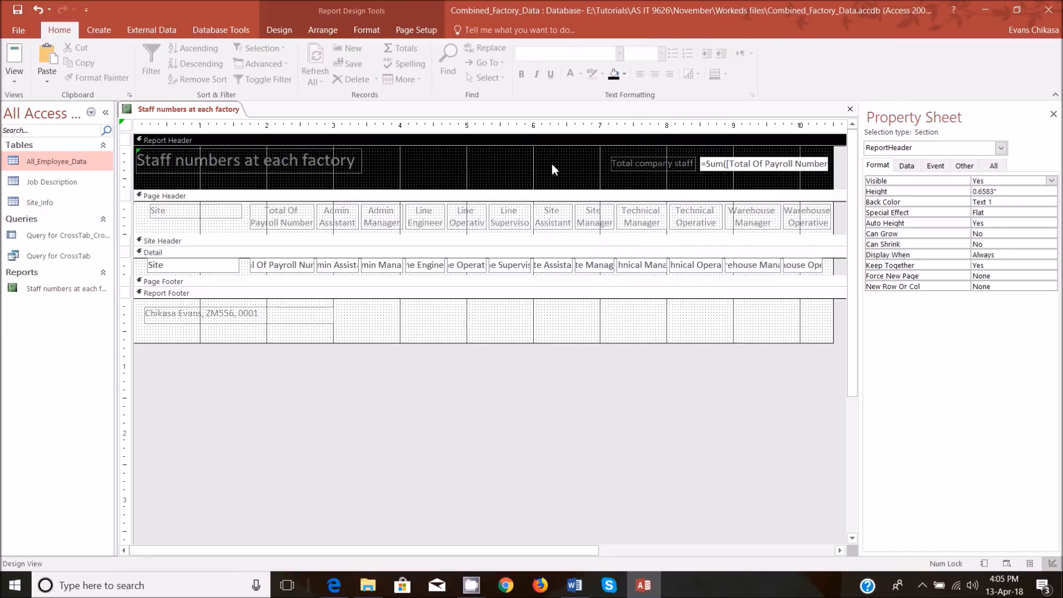
Give the report title, the Total company staff label, its sum box and the candidate footer label a white background.
click(315, 167)
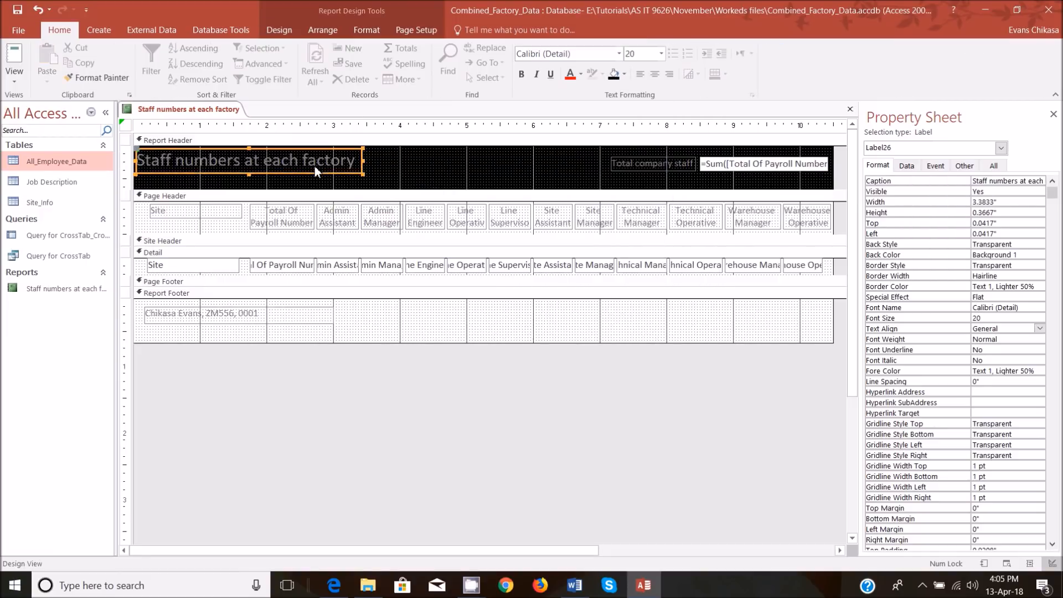
shift+click(657, 167)
shift+click(730, 176)
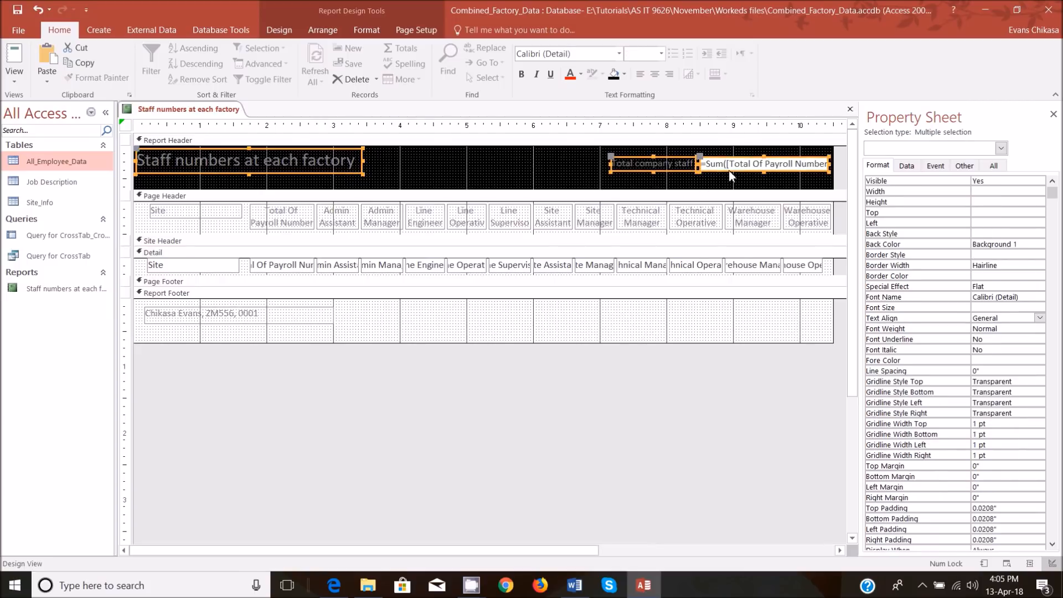
shift+click(273, 323)
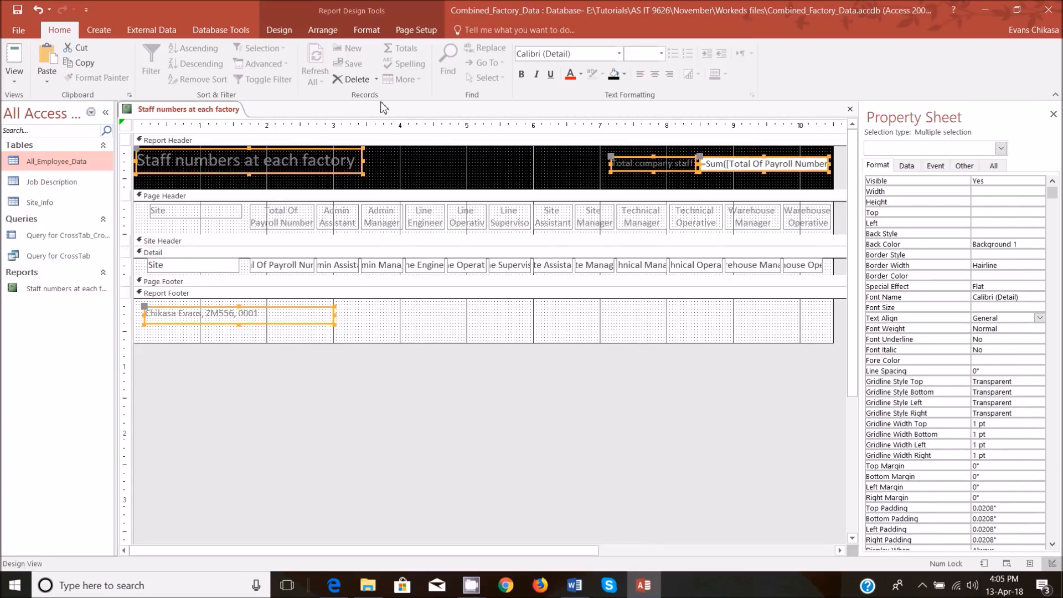
click(624, 74)
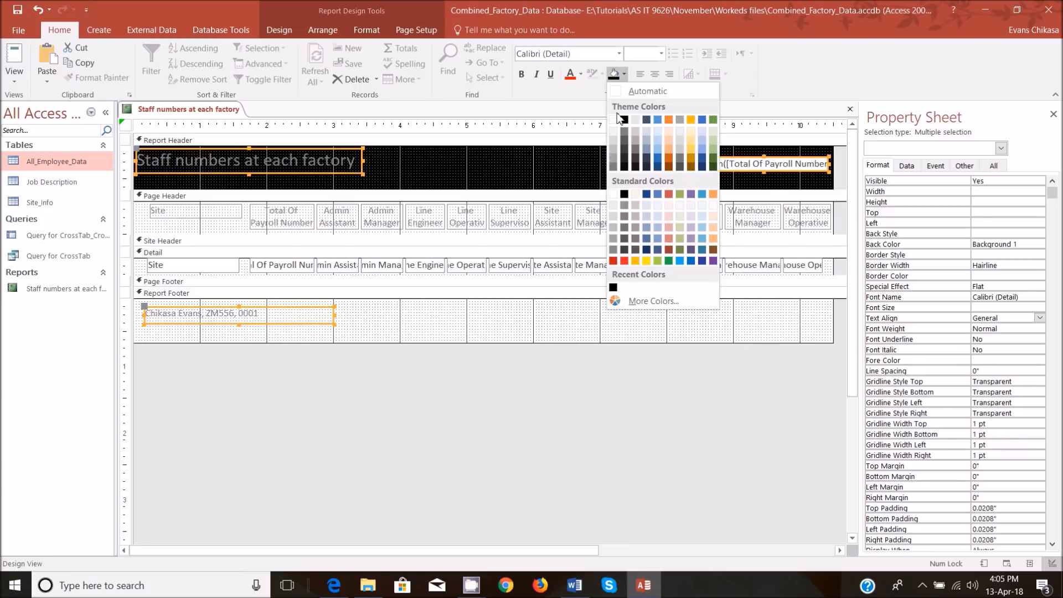
click(613, 120)
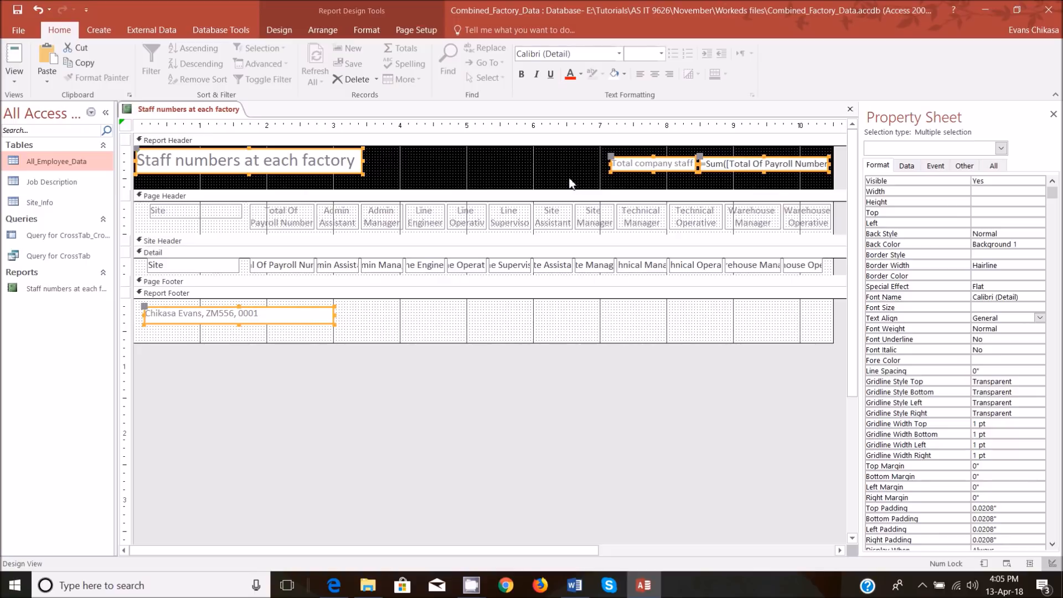
Format the Total company staff label, its sum box and the candidate footer label in 16-point Times New Roman, leaving out the title.
shift+click(347, 169)
click(643, 53)
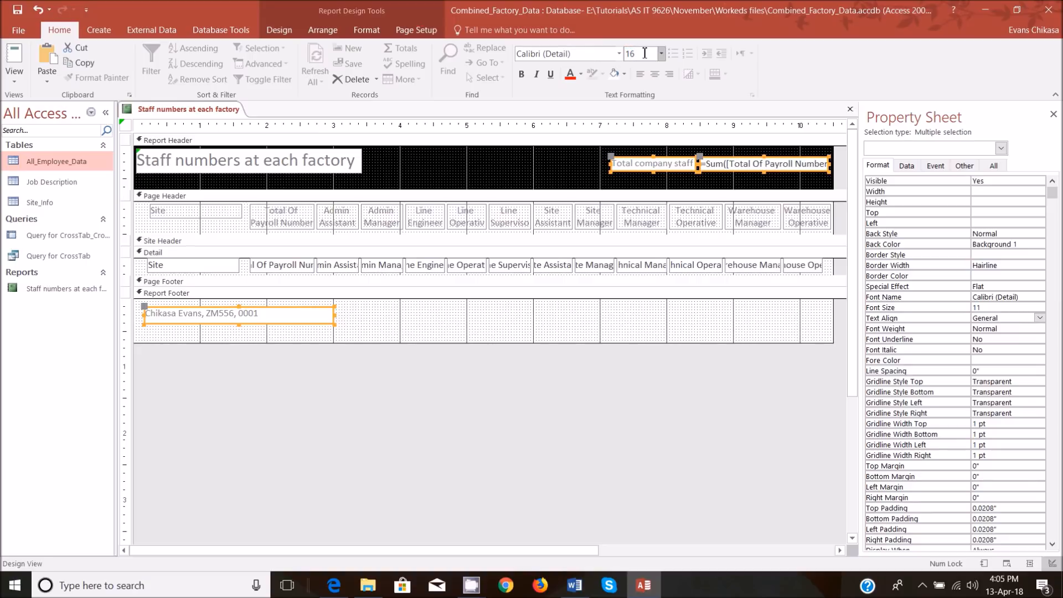
key(Return)
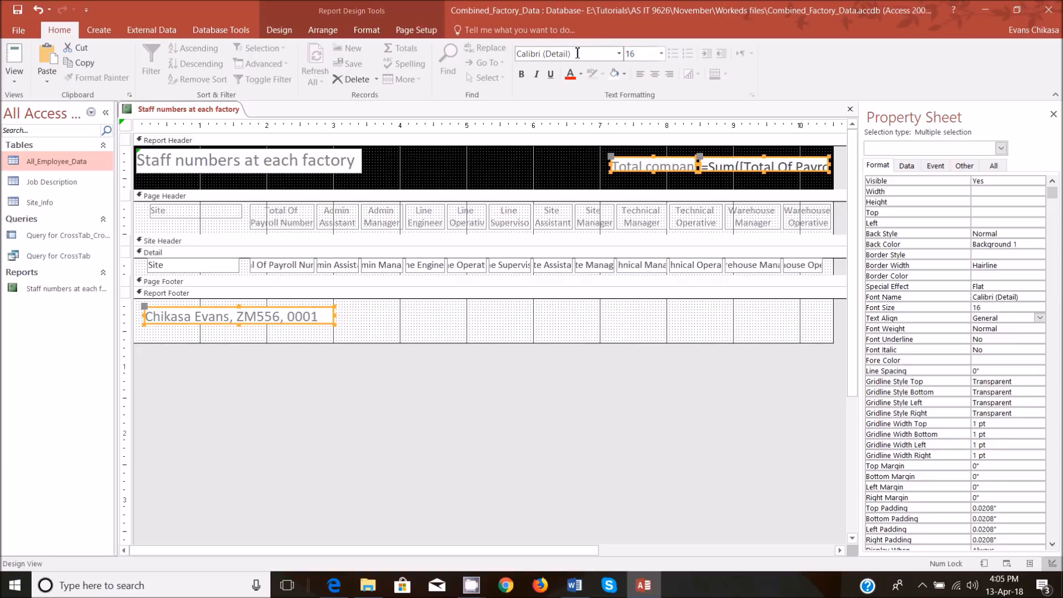
click(577, 53)
text(Times)
key(Return)
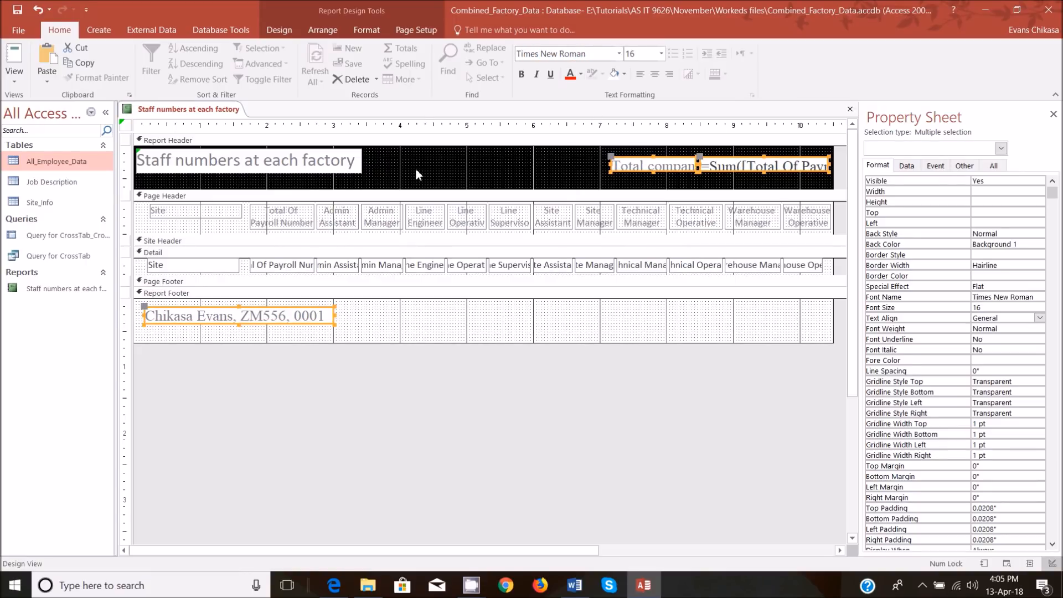
Set the report title's font size to 24 and widen its label to about 4.33 inches.
click(315, 172)
click(645, 55)
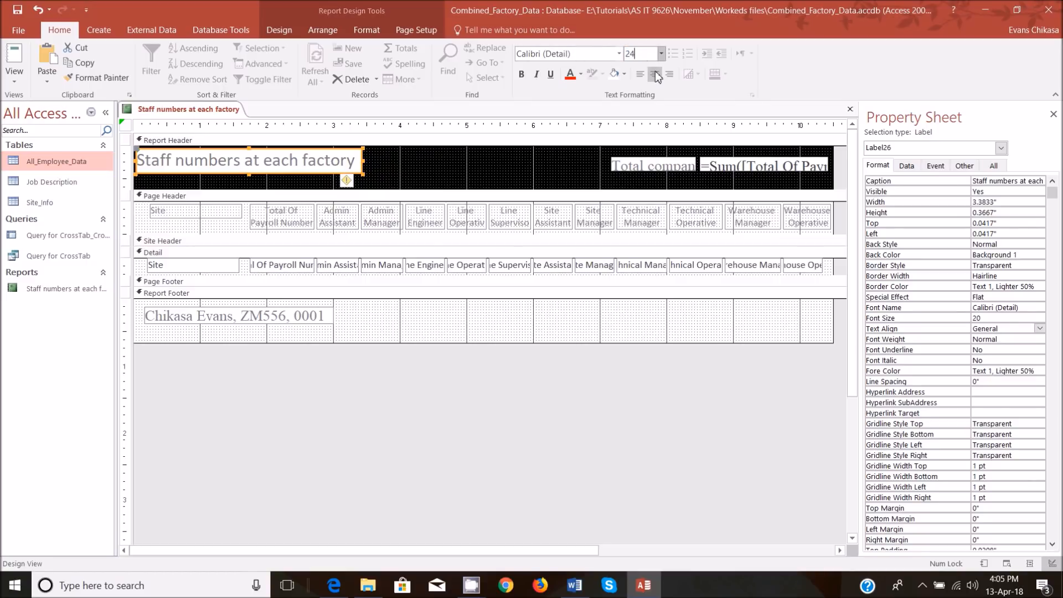
key(Return)
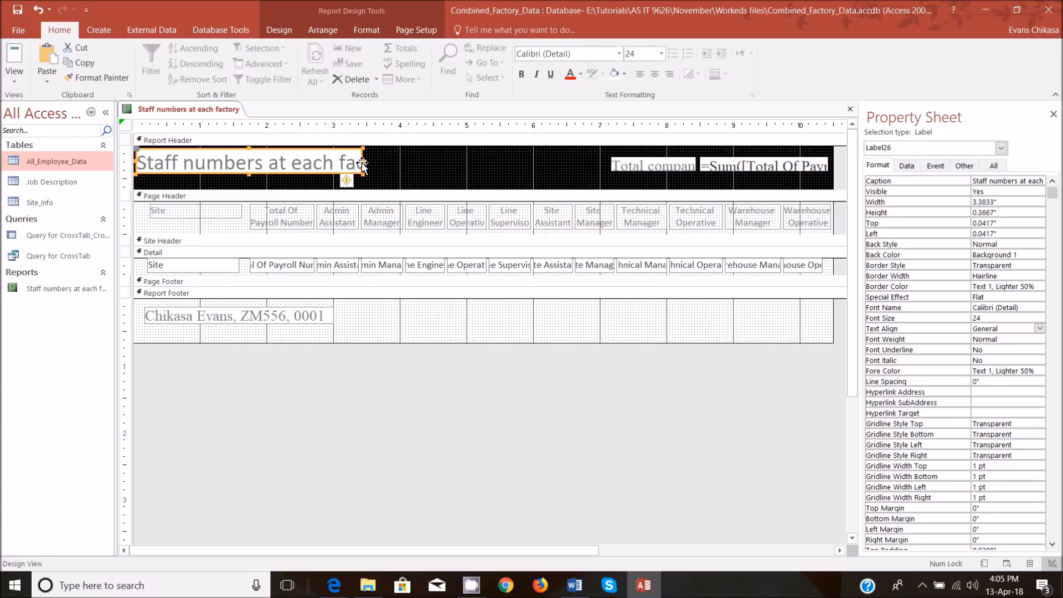
drag(365, 163, 374, 166)
drag(365, 166, 431, 168)
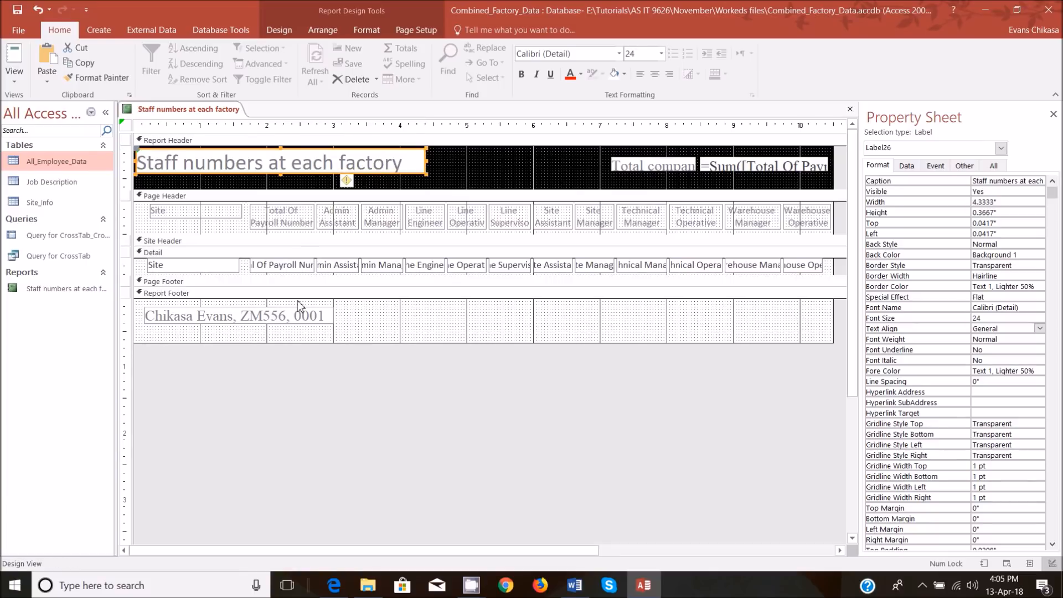
Fill the Report Footer section's background with black.
click(303, 322)
click(442, 324)
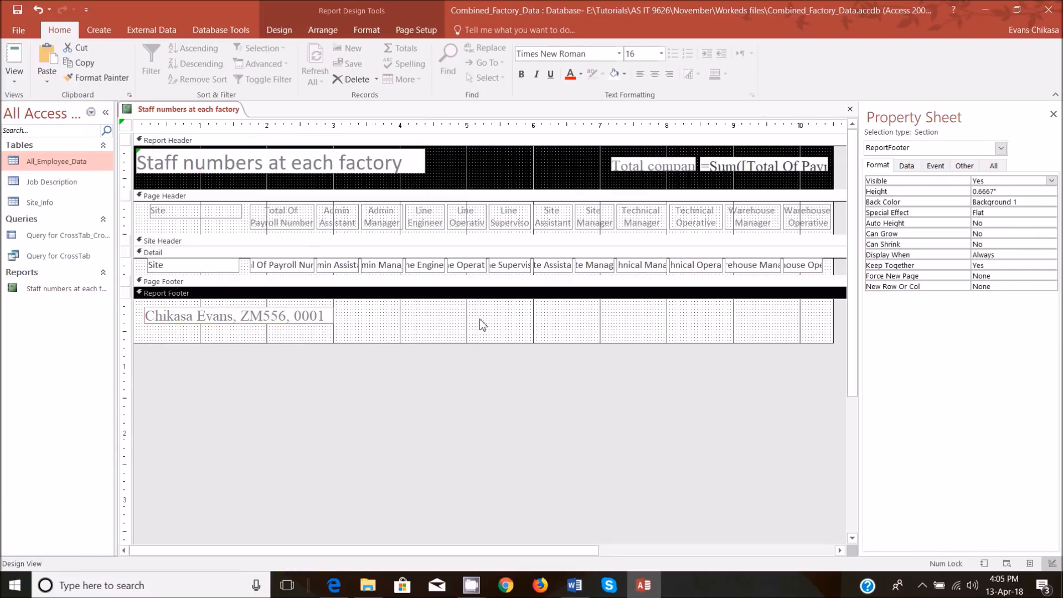
click(624, 74)
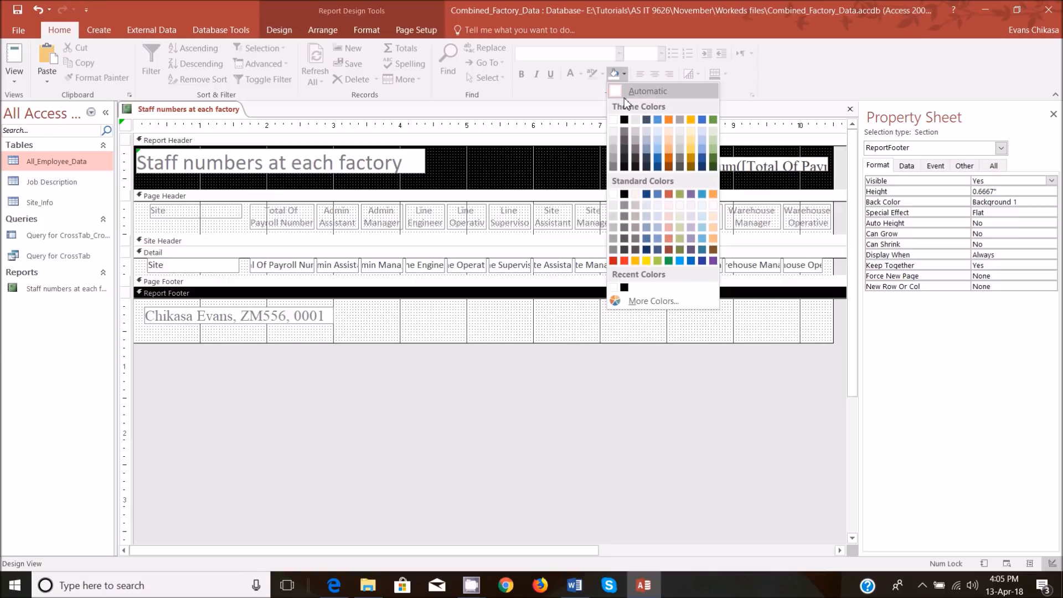
click(624, 120)
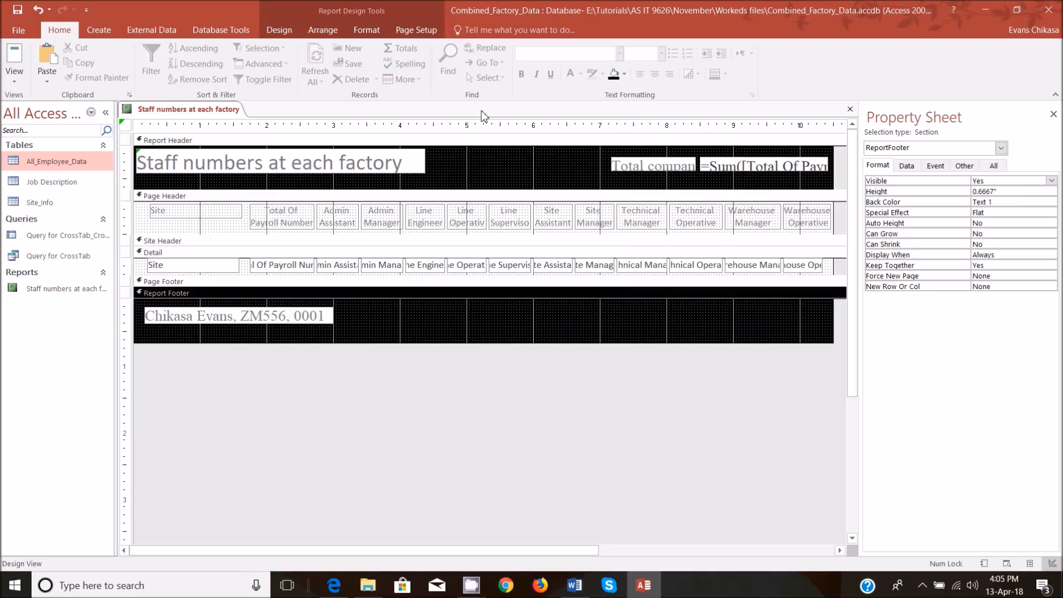
Widen the Total company staff label leftward to about 1.81 inches and view the report.
click(656, 170)
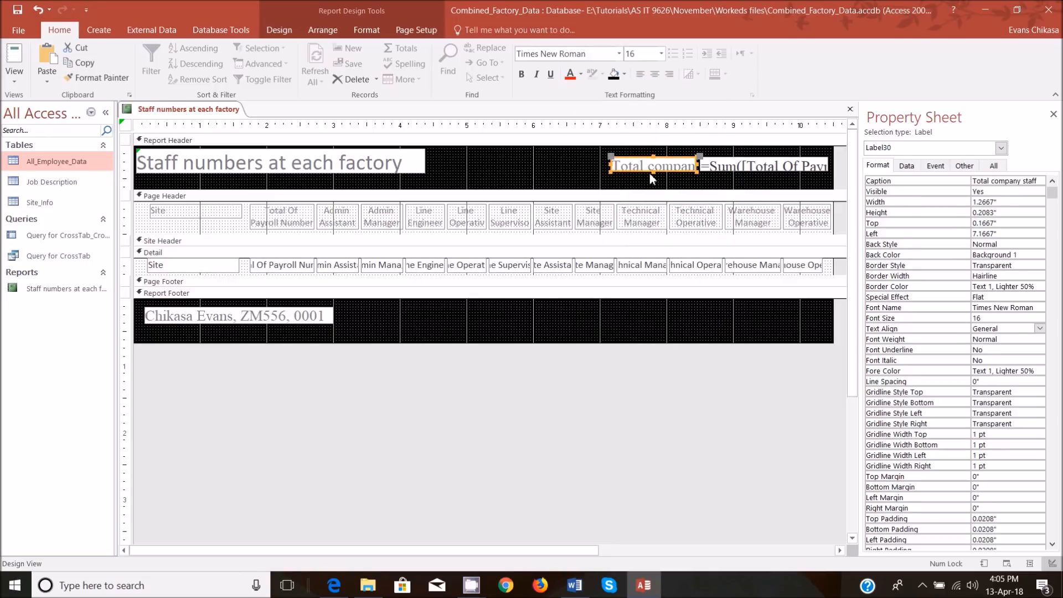
drag(611, 168, 575, 169)
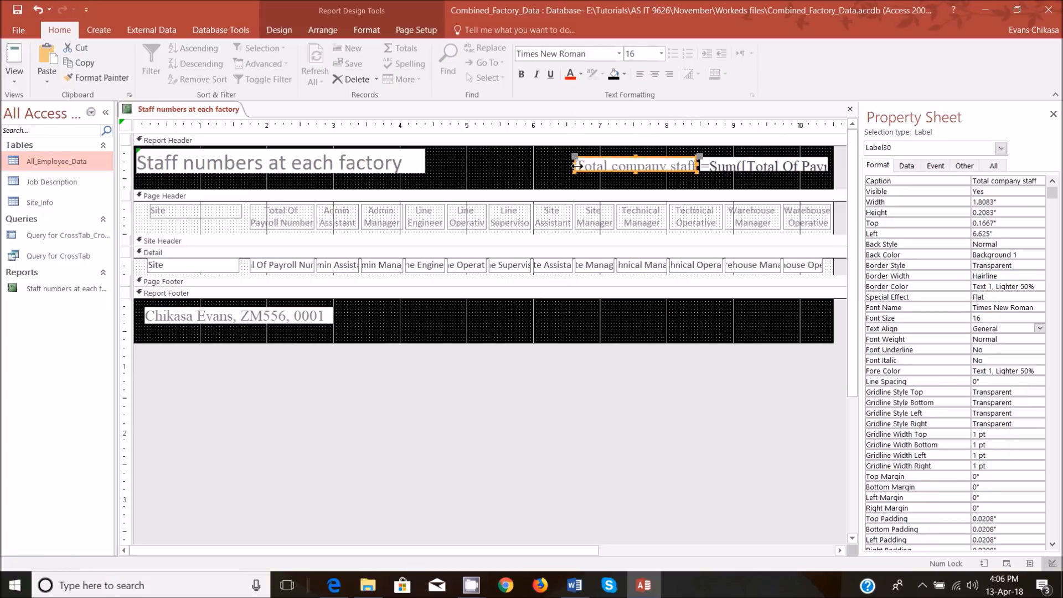
click(704, 167)
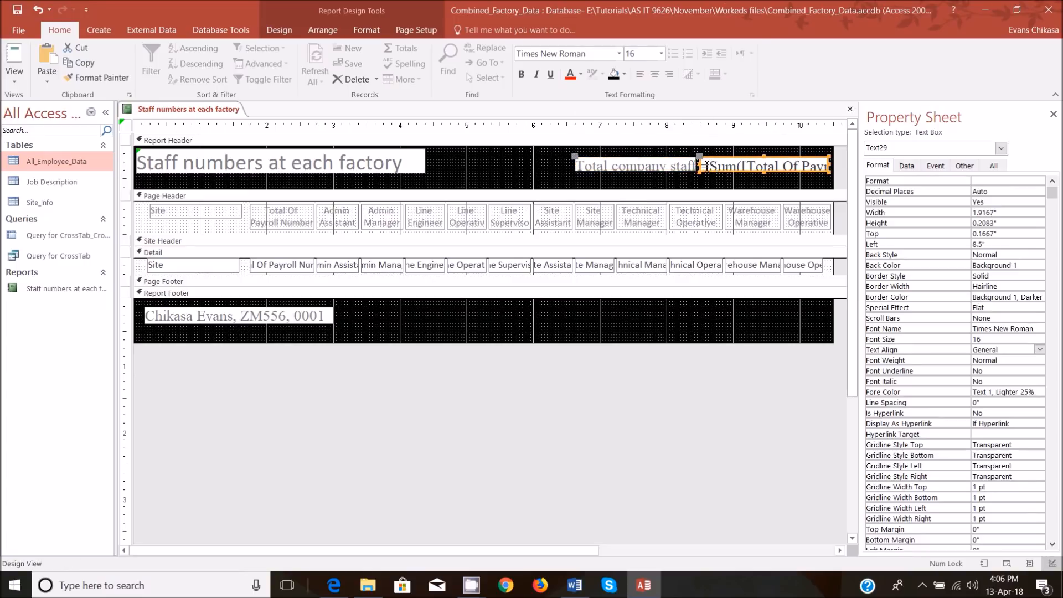
click(25, 81)
click(50, 103)
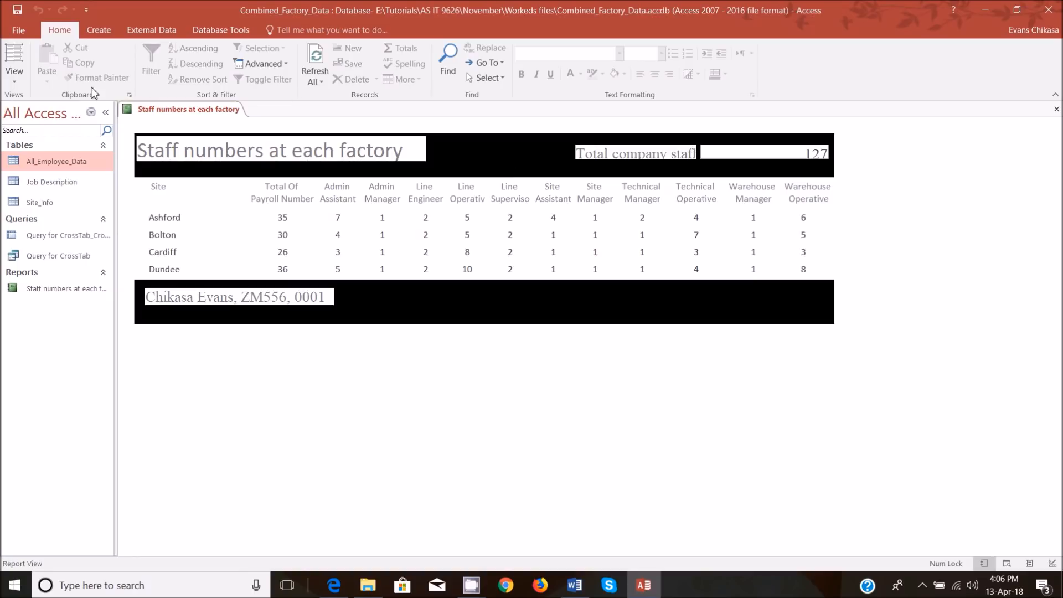
Return to Design View and fill the title, candidate details label, Total company staff label and its sum box with black.
click(15, 83)
click(54, 189)
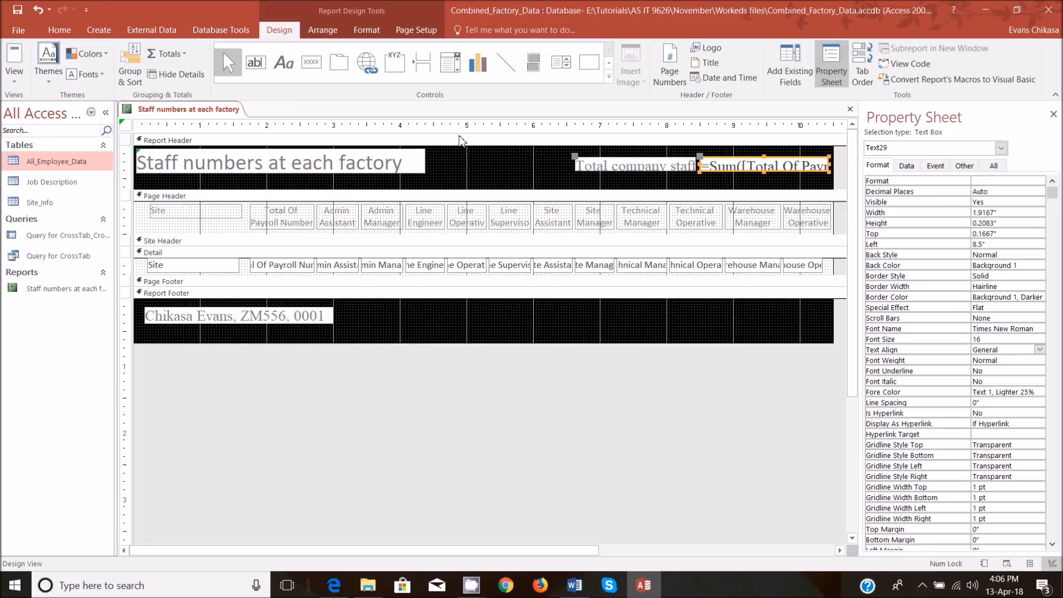
click(361, 169)
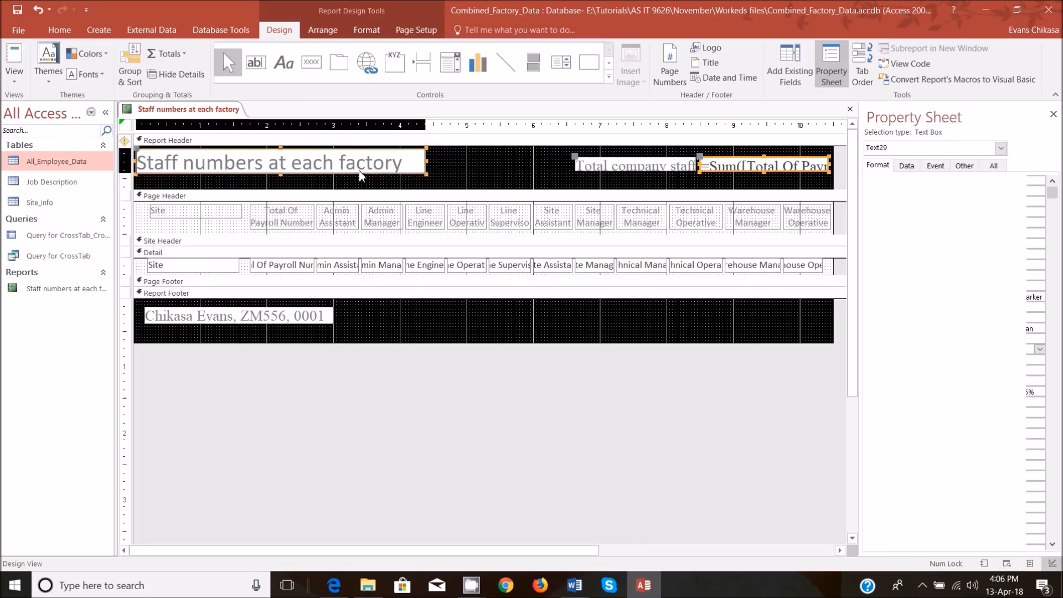
shift+click(326, 316)
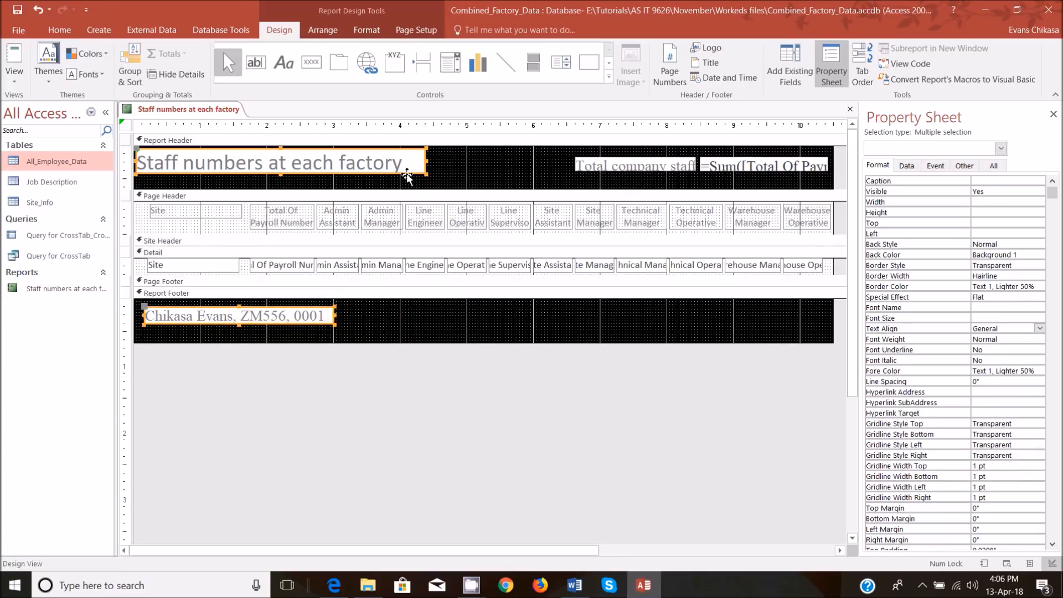
shift+click(626, 170)
shift+click(731, 170)
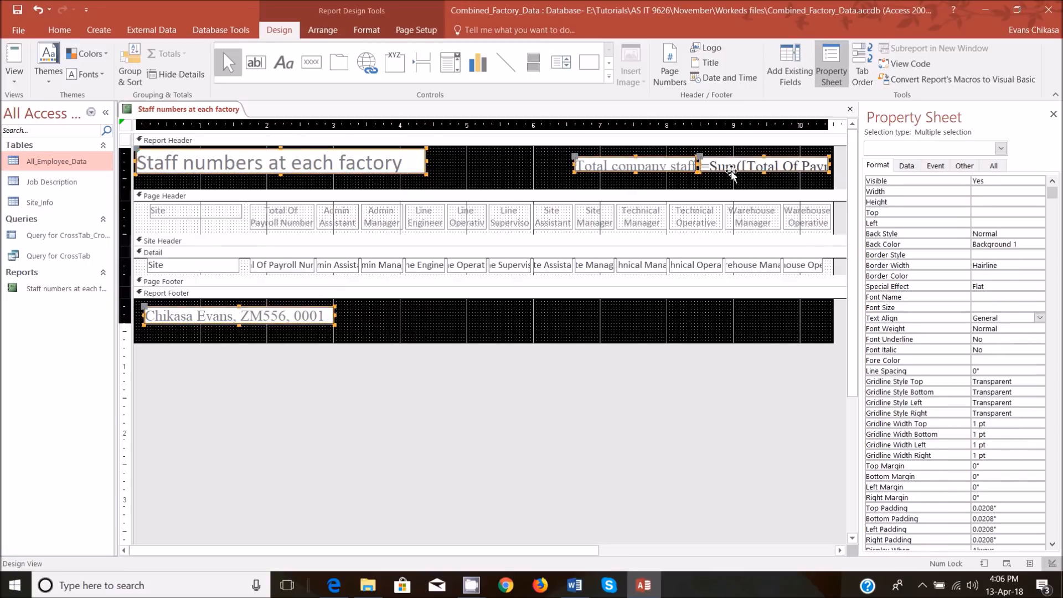
click(58, 30)
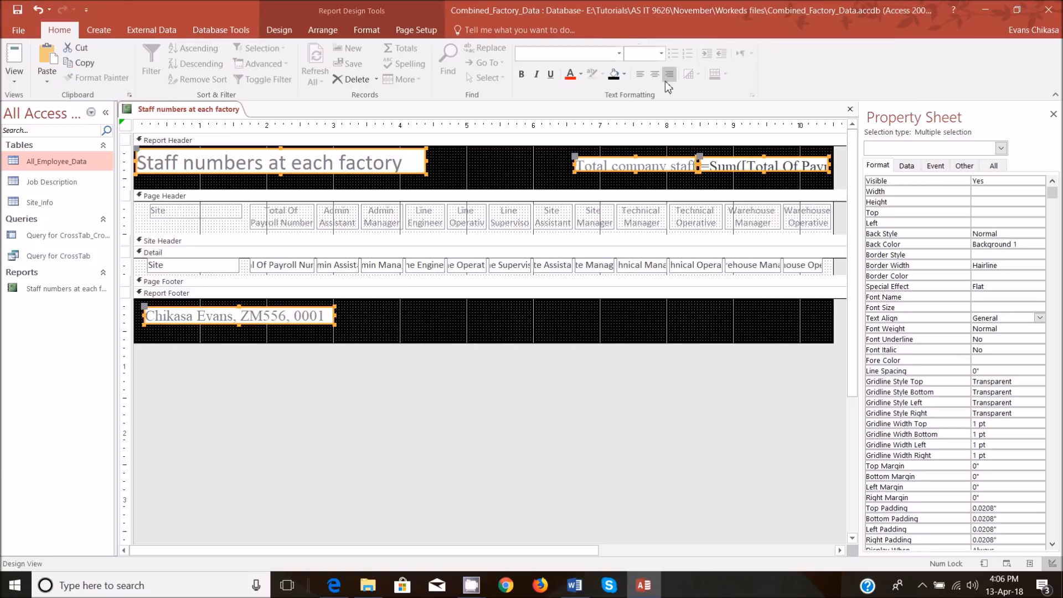
click(625, 74)
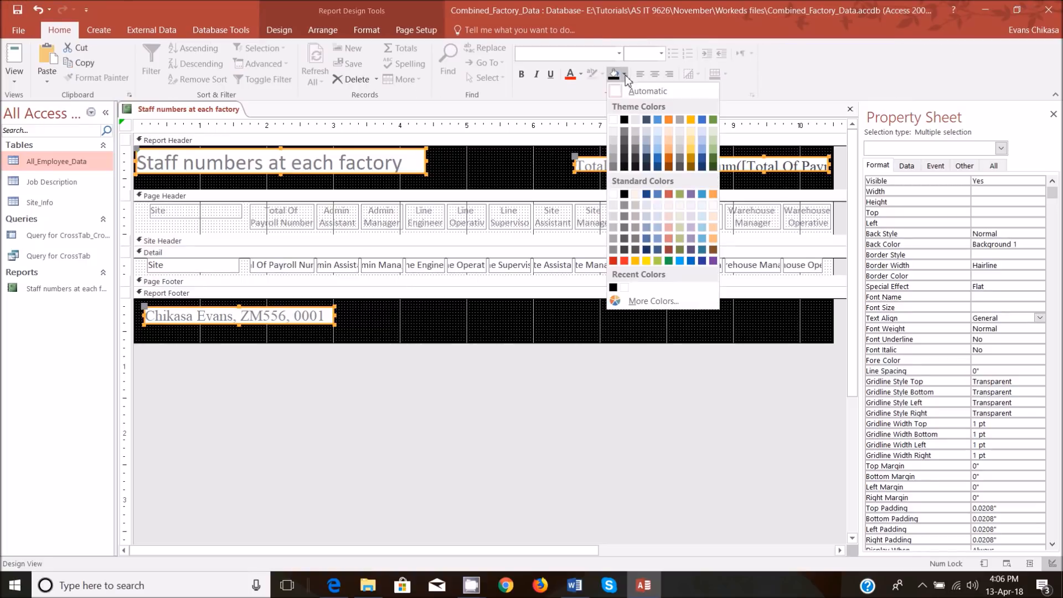
click(624, 119)
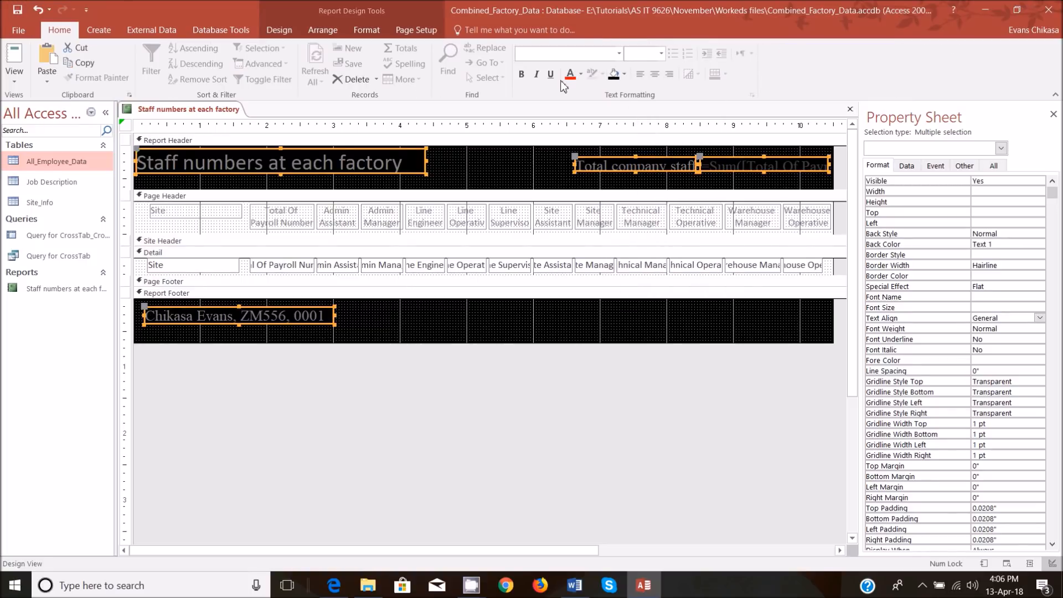
Set the font colour of the selected header and footer controls to white and display the result in Report View.
click(581, 74)
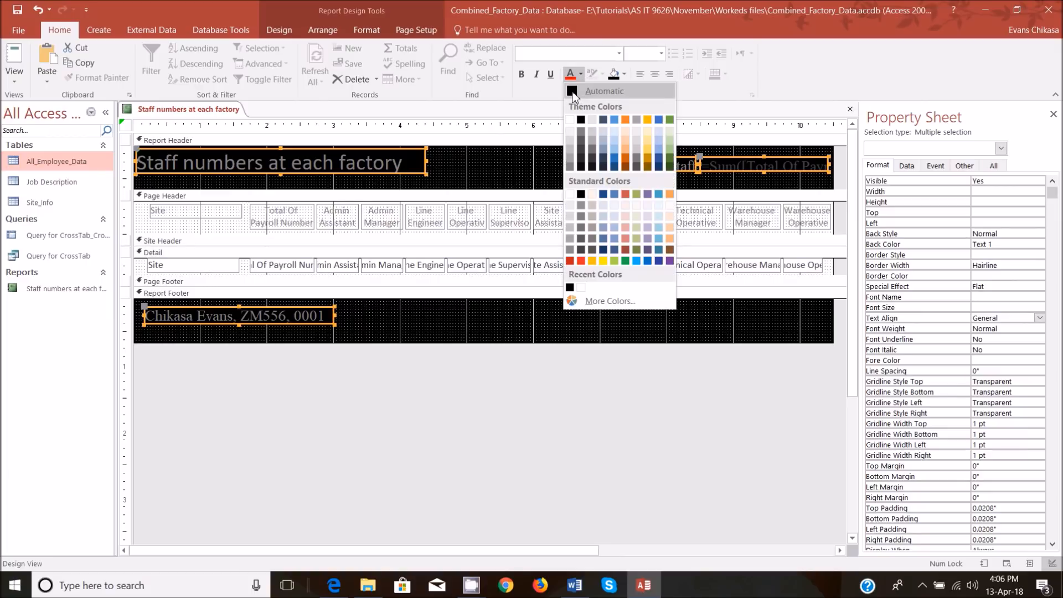
click(573, 93)
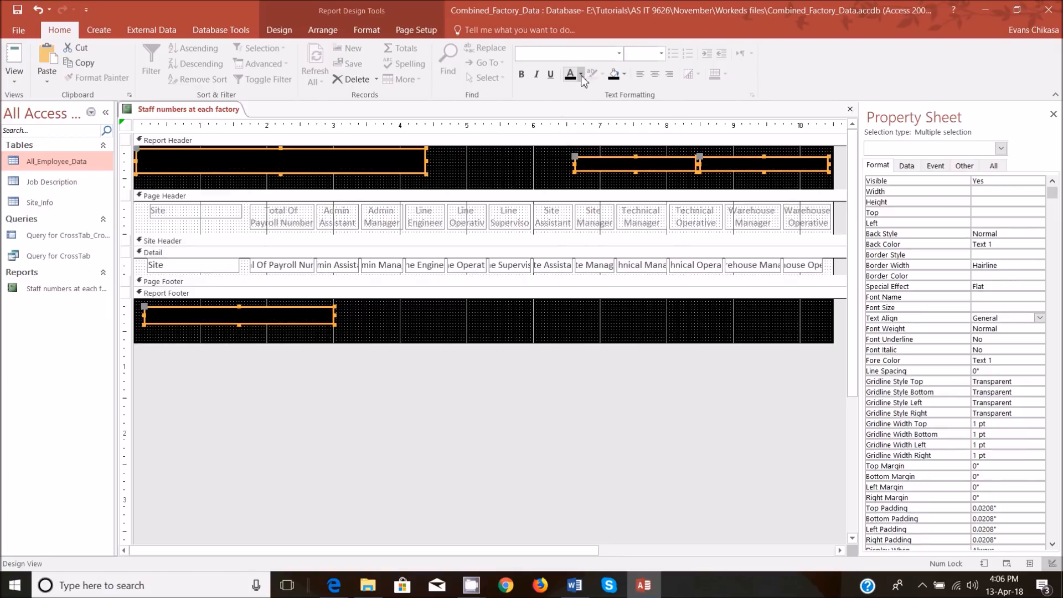
click(580, 75)
click(577, 123)
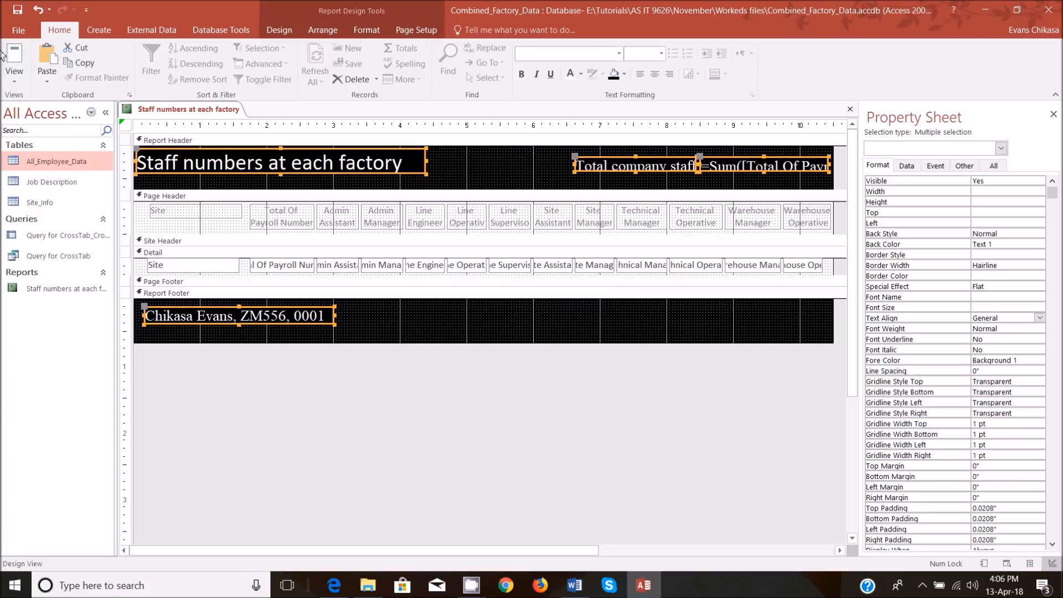
click(14, 75)
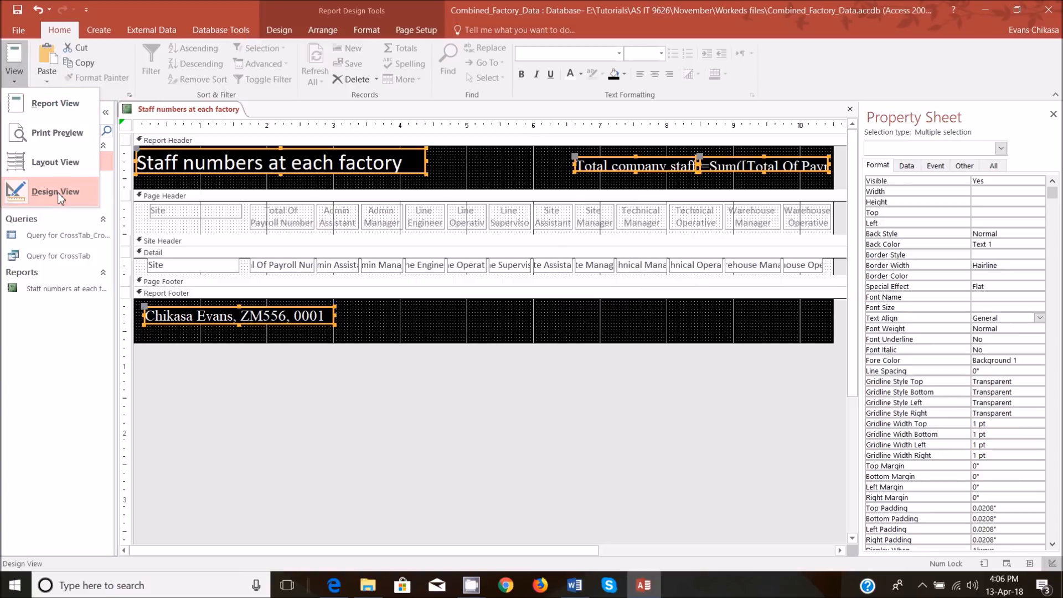
click(55, 104)
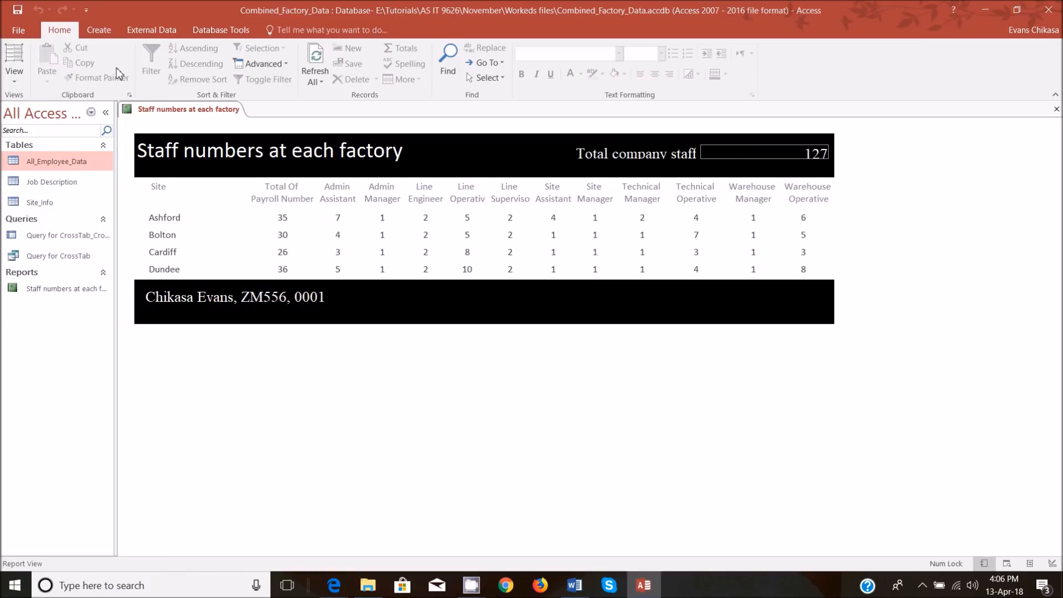
Return to Design View and narrow the sum box from its left edge to about 0.67 inches wide.
click(21, 78)
click(45, 191)
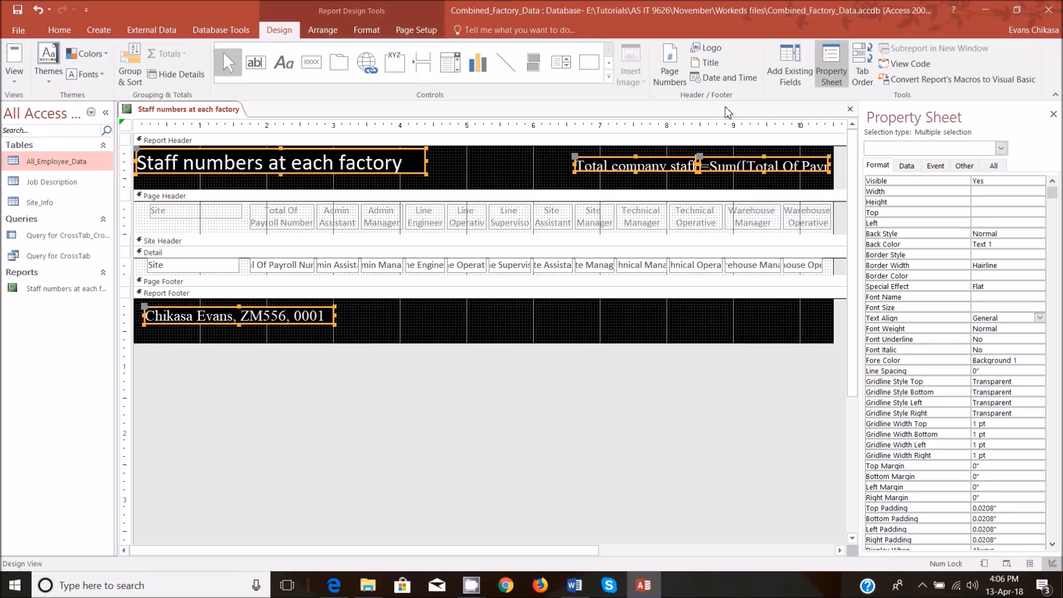
click(709, 171)
click(704, 165)
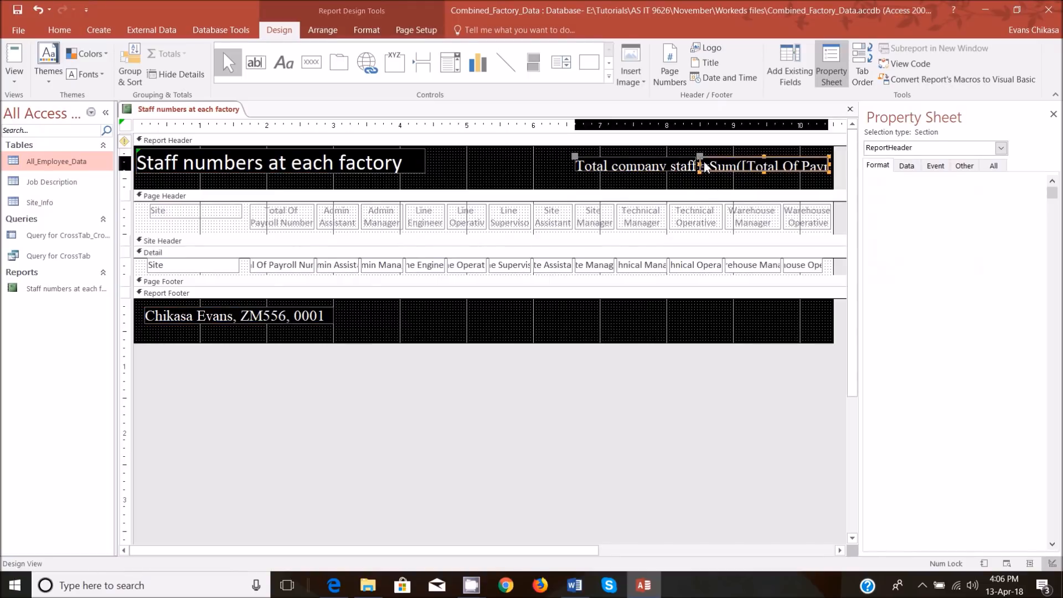
drag(703, 165, 783, 166)
Resize the Total company staff label to about 2.17 by 0.33 inches and place it just left of the sum box.
click(670, 166)
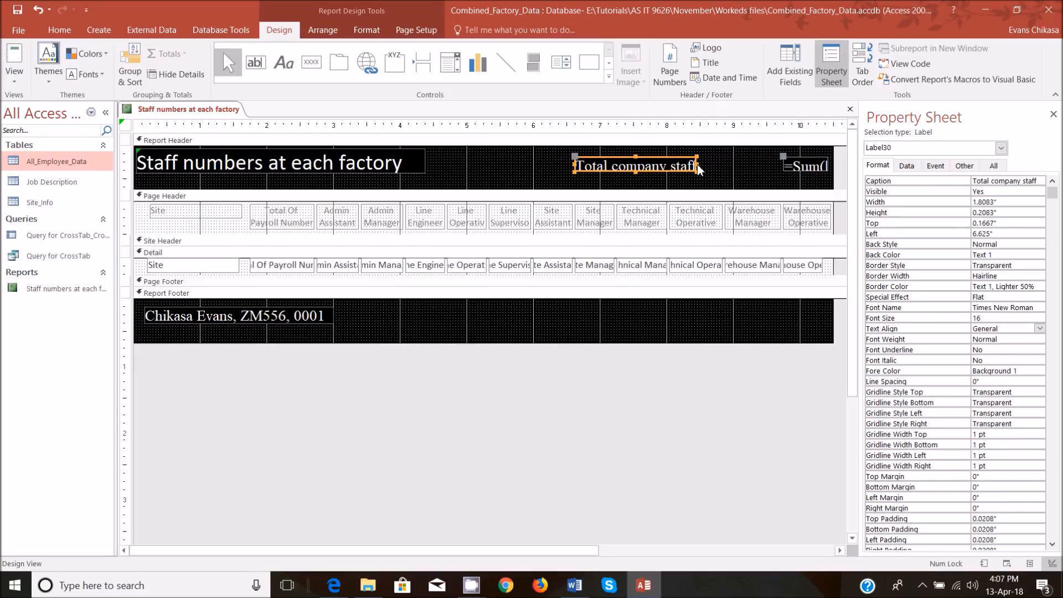
drag(697, 164, 721, 165)
drag(576, 158, 624, 159)
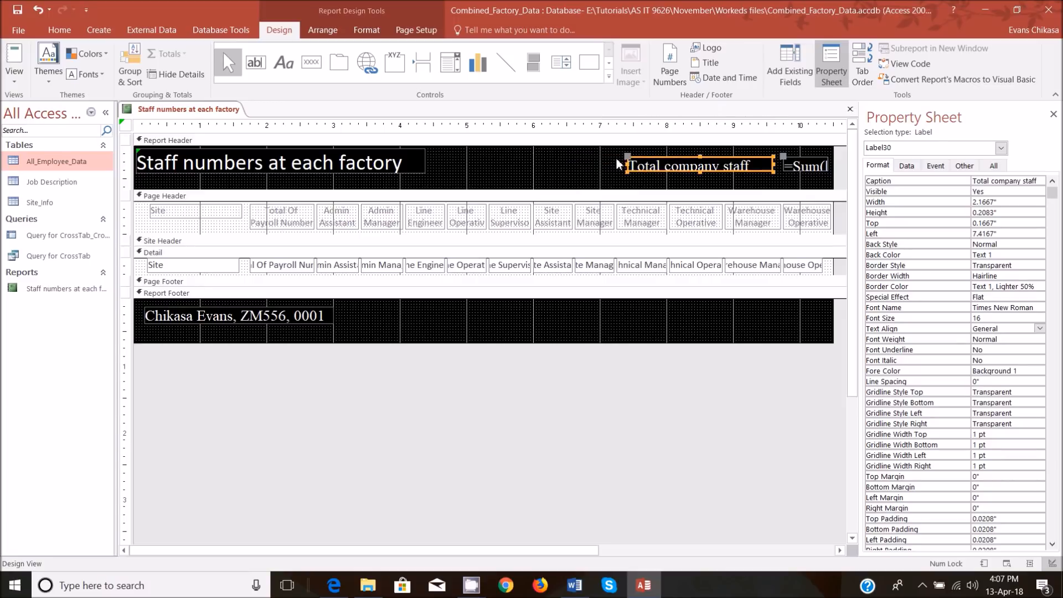
click(700, 175)
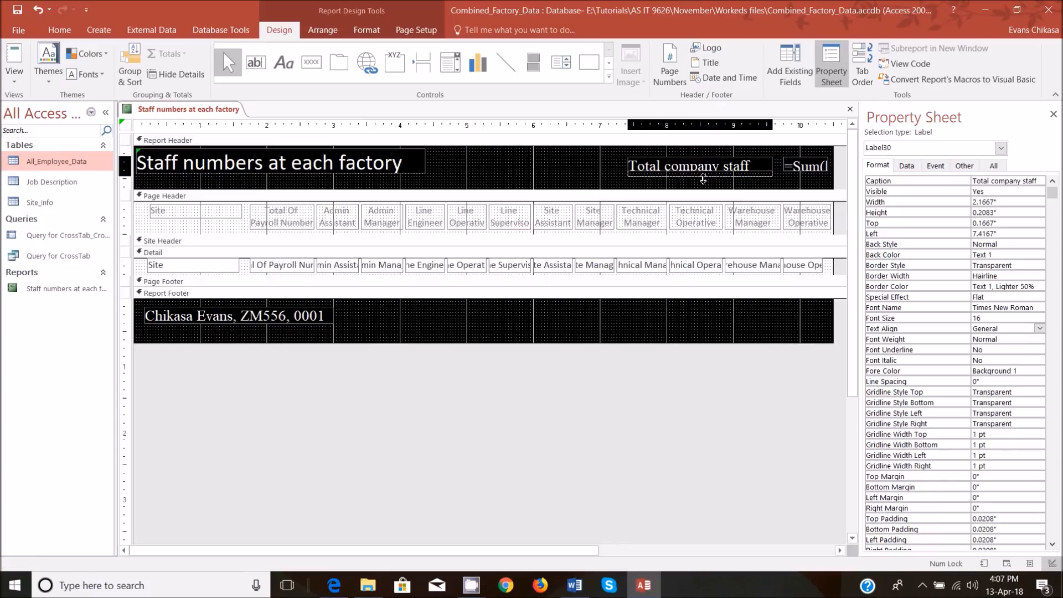
Increase the sum box's height to about 0.29 inches by extending its lower edge.
click(814, 171)
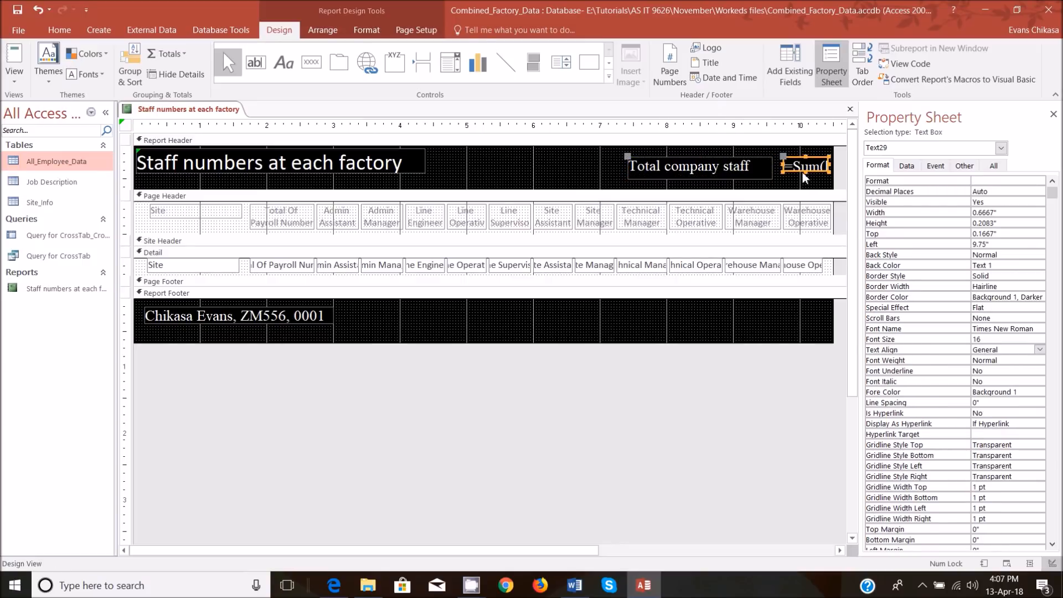
click(807, 174)
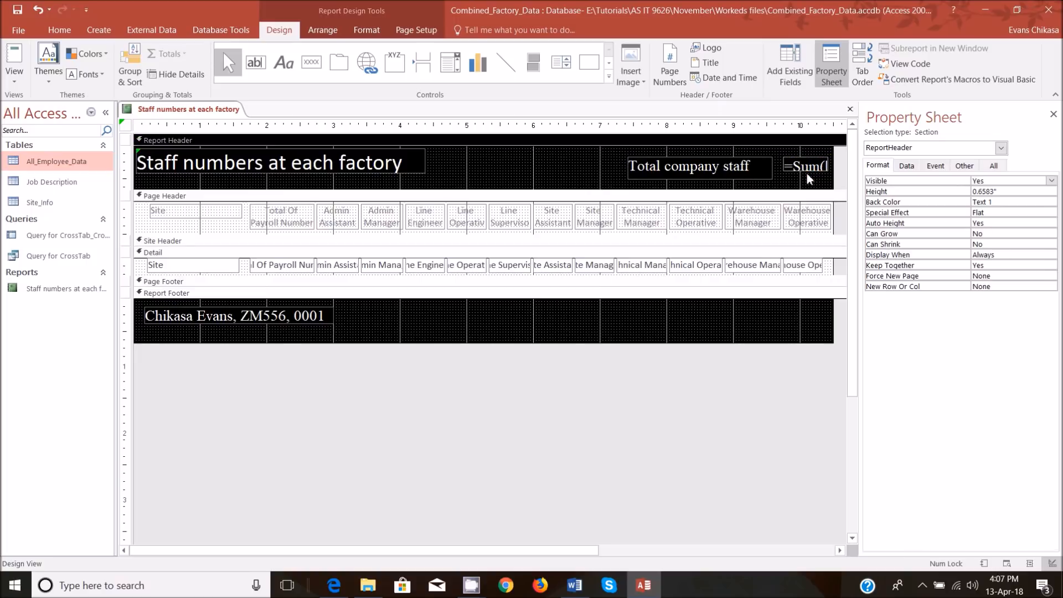
click(805, 172)
drag(805, 172, 806, 178)
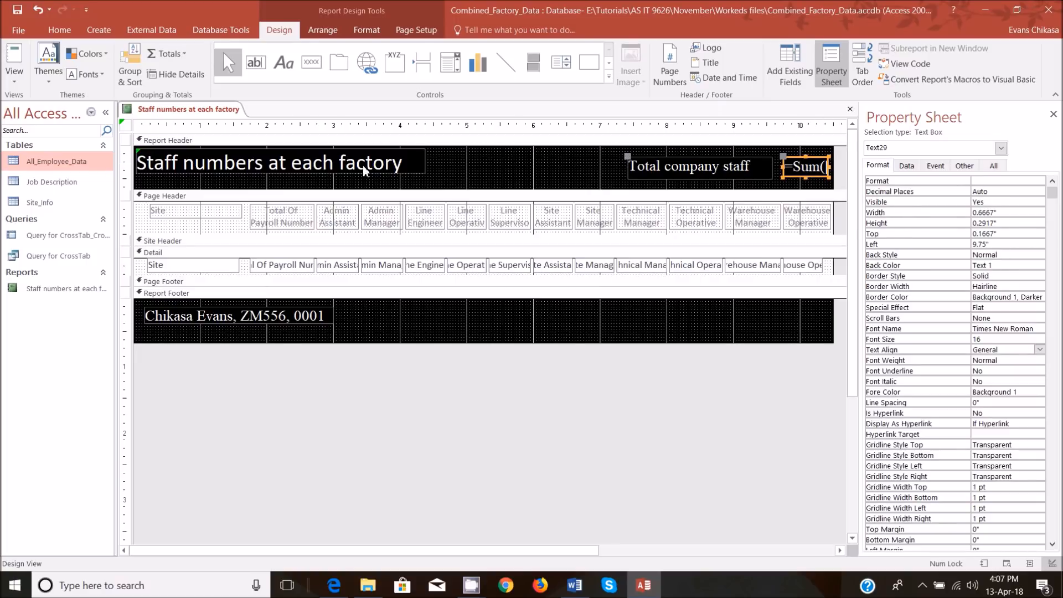
Reposition the title about 0.08 inches from the left and 0.125 from the top, and the candidate details label about 0.08 and 0.17 inches.
click(216, 161)
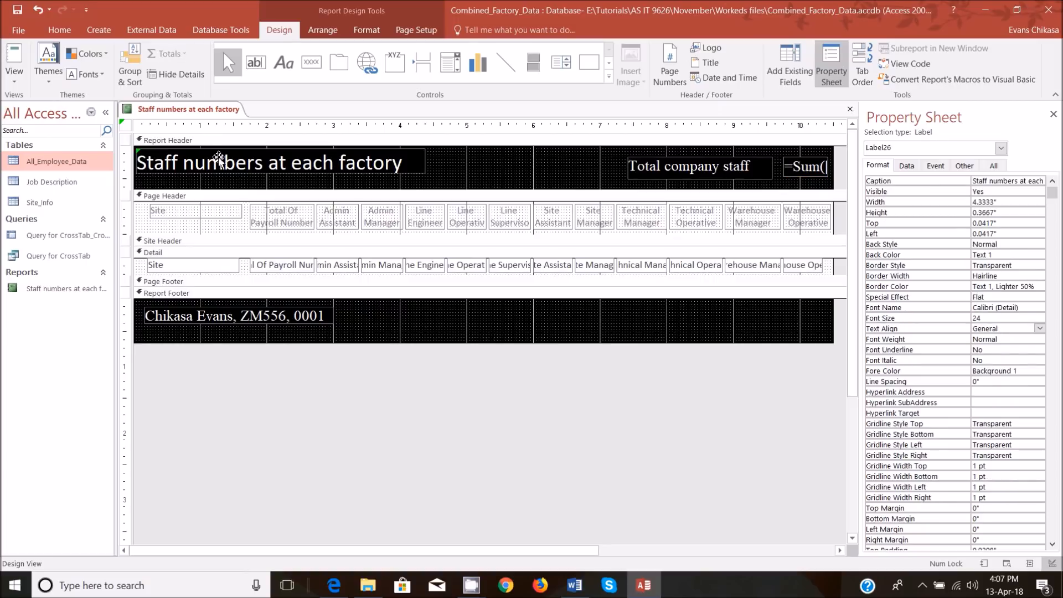
click(223, 157)
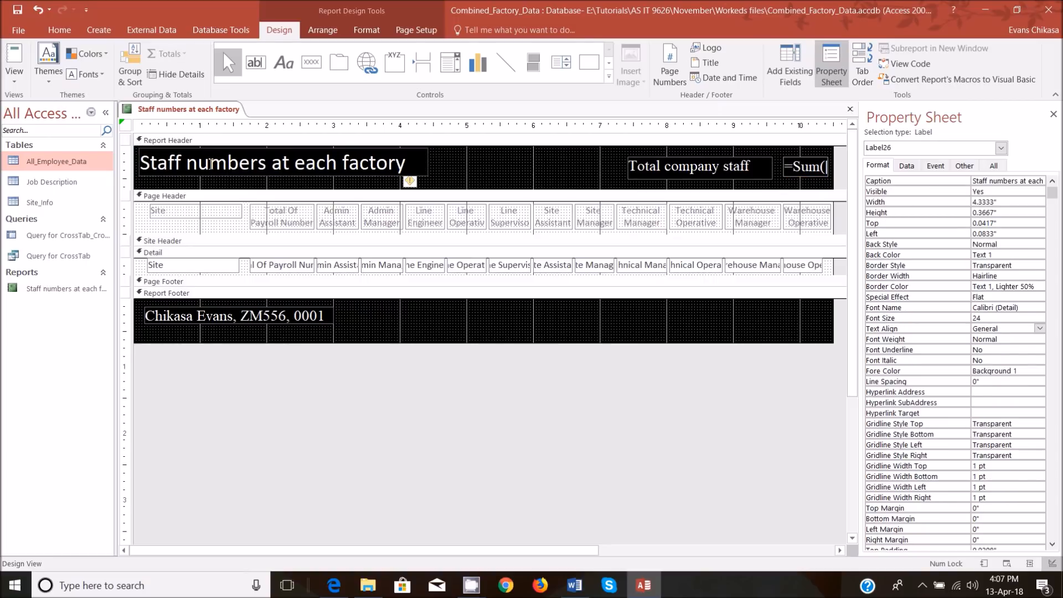
click(389, 166)
drag(384, 180, 384, 186)
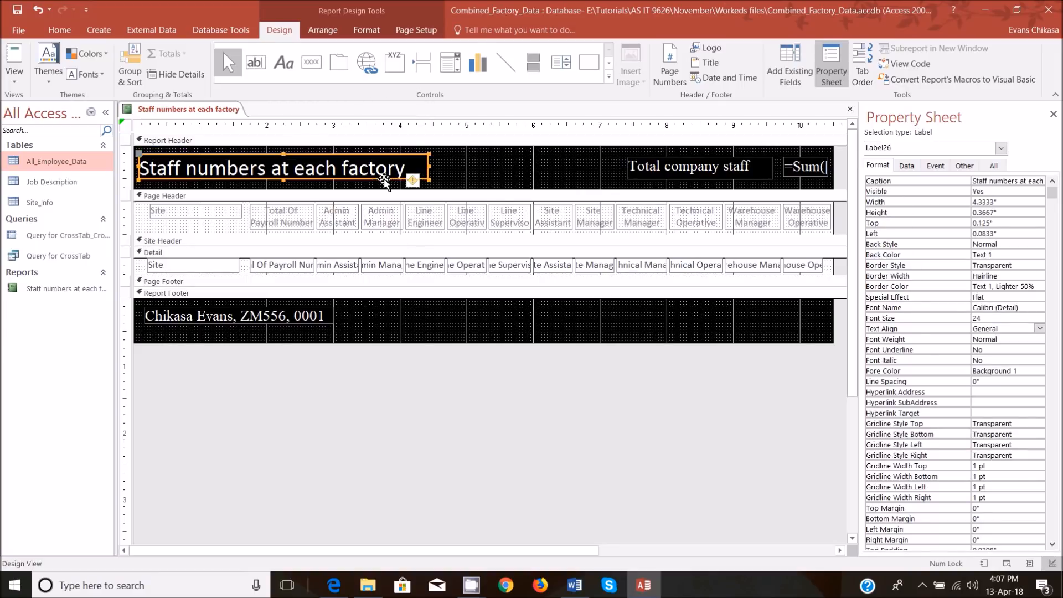
drag(254, 321, 252, 328)
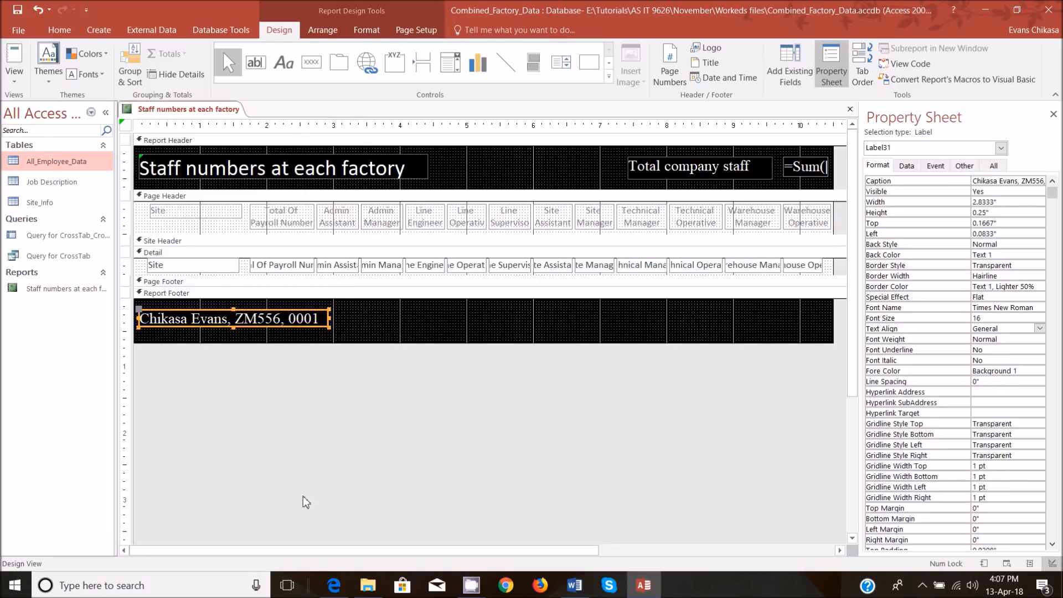
Switch to the exam paper in Edge and examine the background height requirement for the header and footer.
click(334, 585)
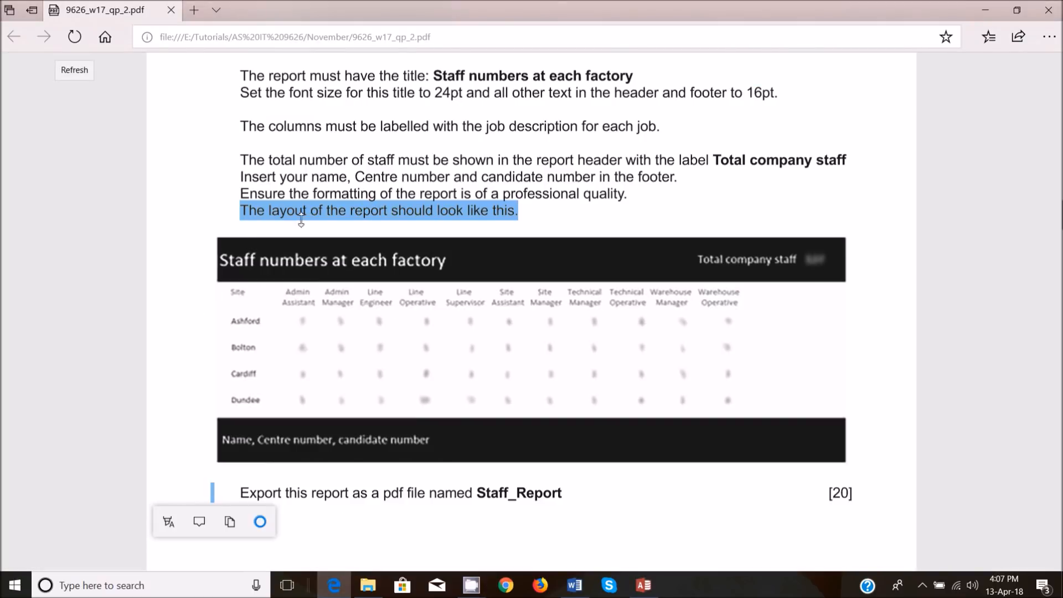
scroll(396, 141, up, 3)
drag(295, 178, 508, 180)
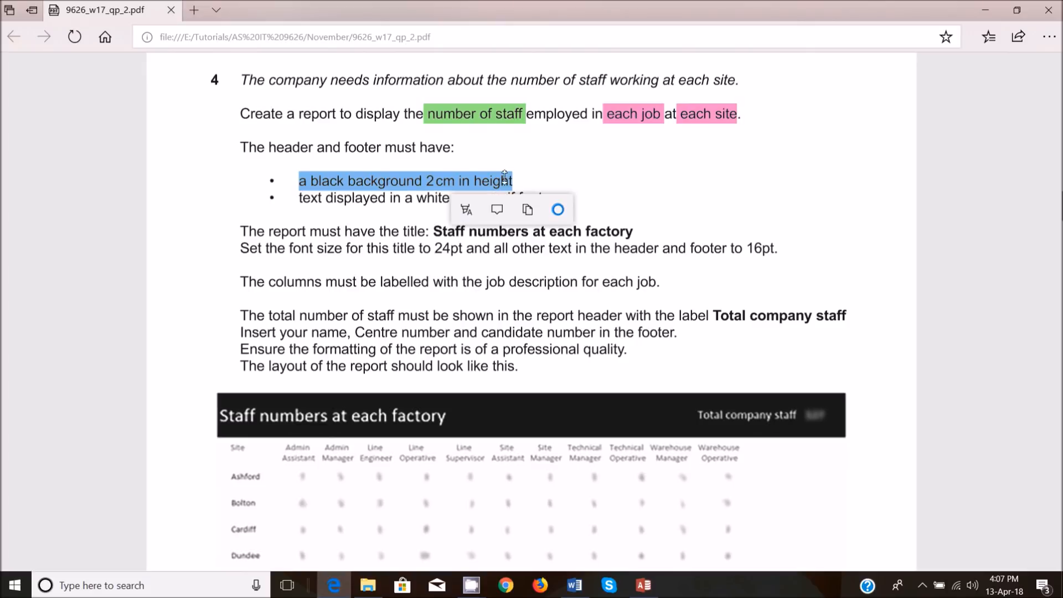
Switch back to Access and set the Report Footer section's height to 2 cm.
click(649, 593)
click(501, 323)
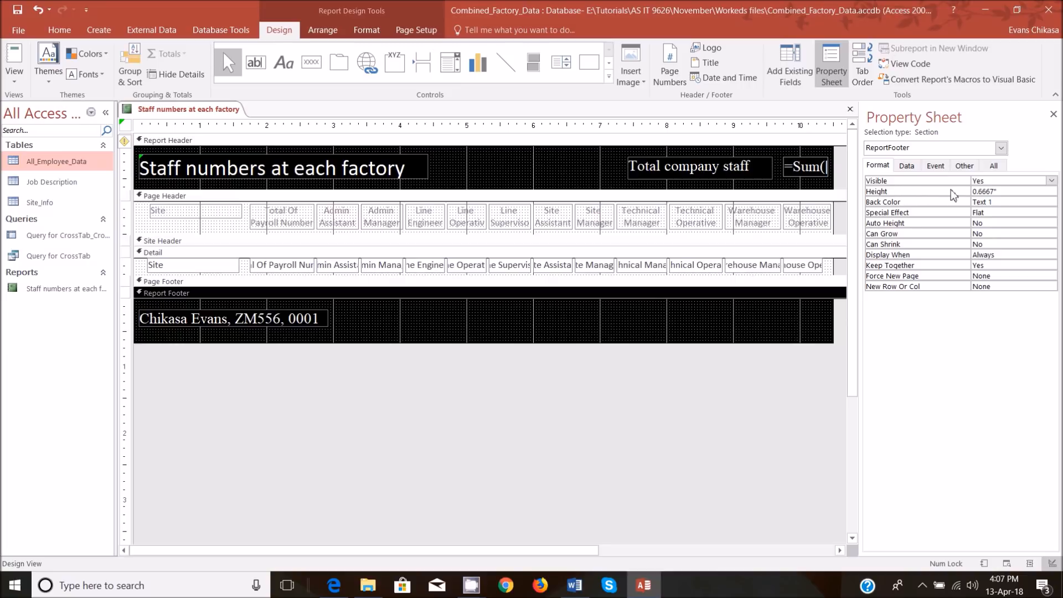
click(966, 194)
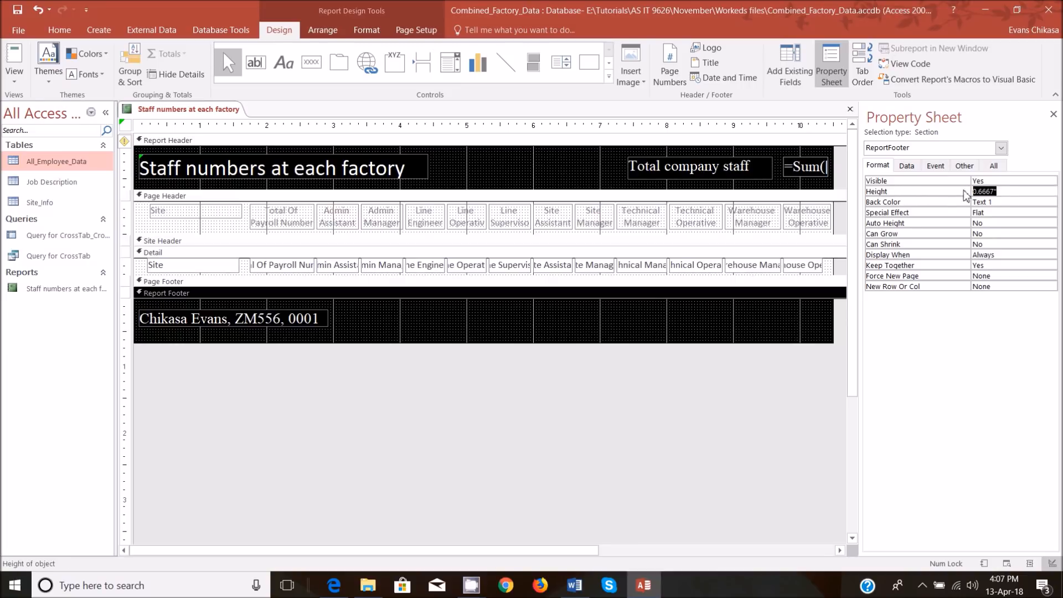
text(2cm)
key(Return)
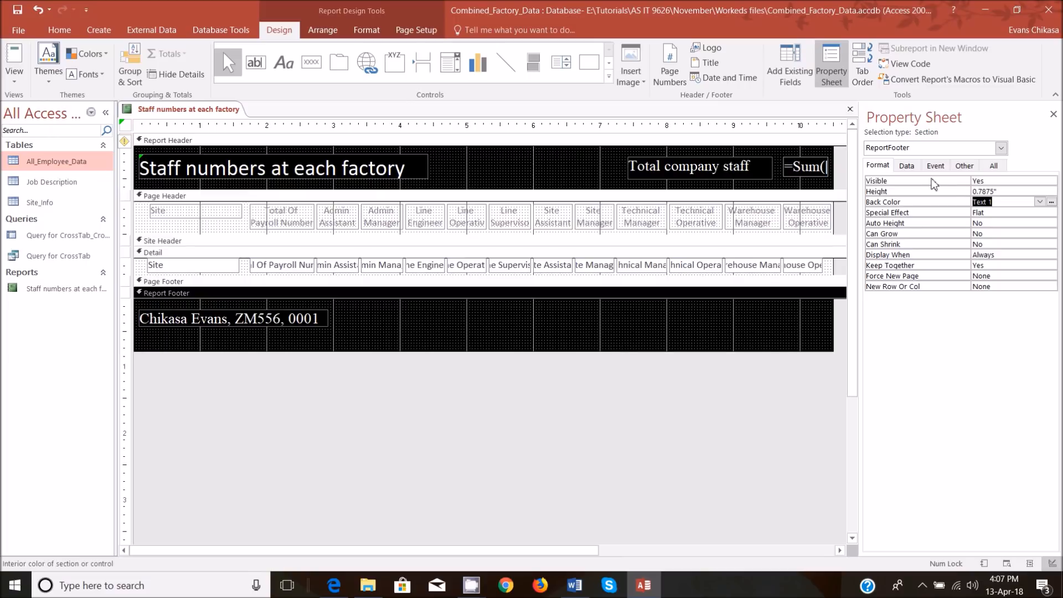
Set the Report Header section's height to 2 cm.
click(530, 170)
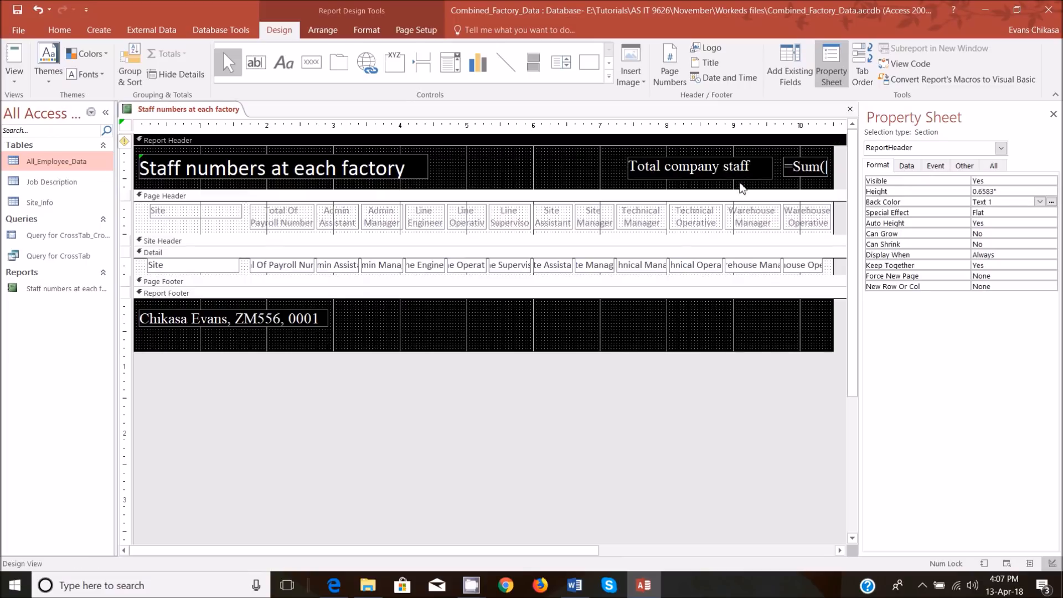
drag(1010, 191, 976, 193)
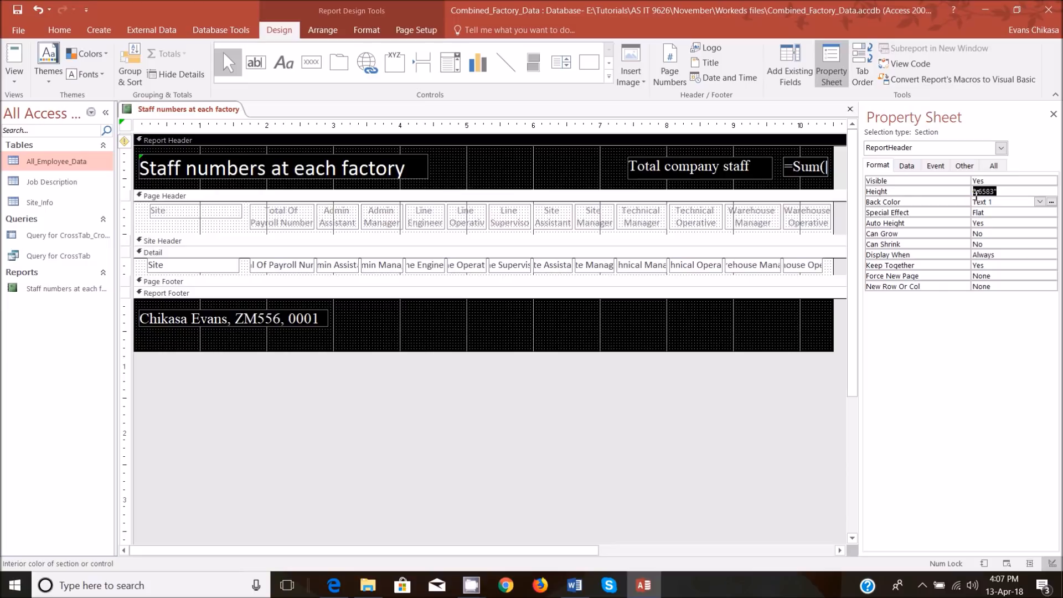
key(BackSpace)
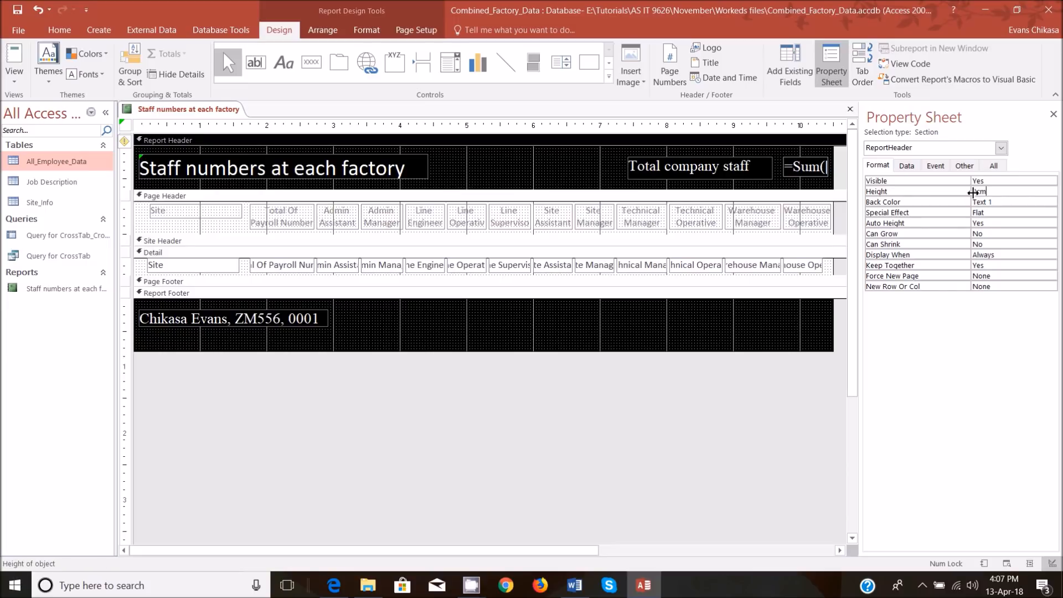
key(Return)
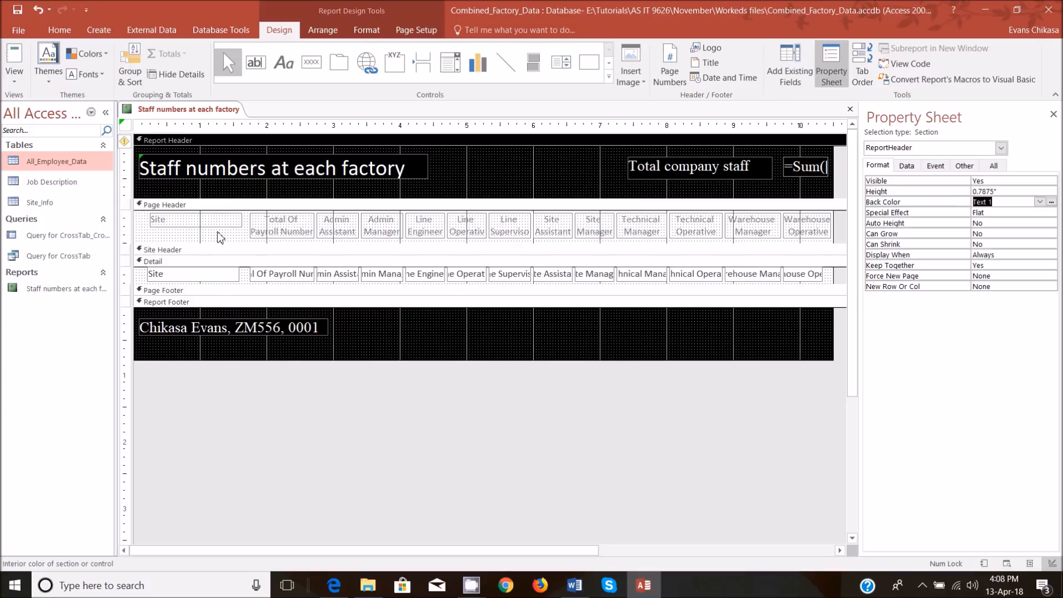
Move the candidate details label down to about 0.25 inches and the report title to about 0.17 inches from their sections' tops.
click(211, 325)
drag(211, 326, 210, 329)
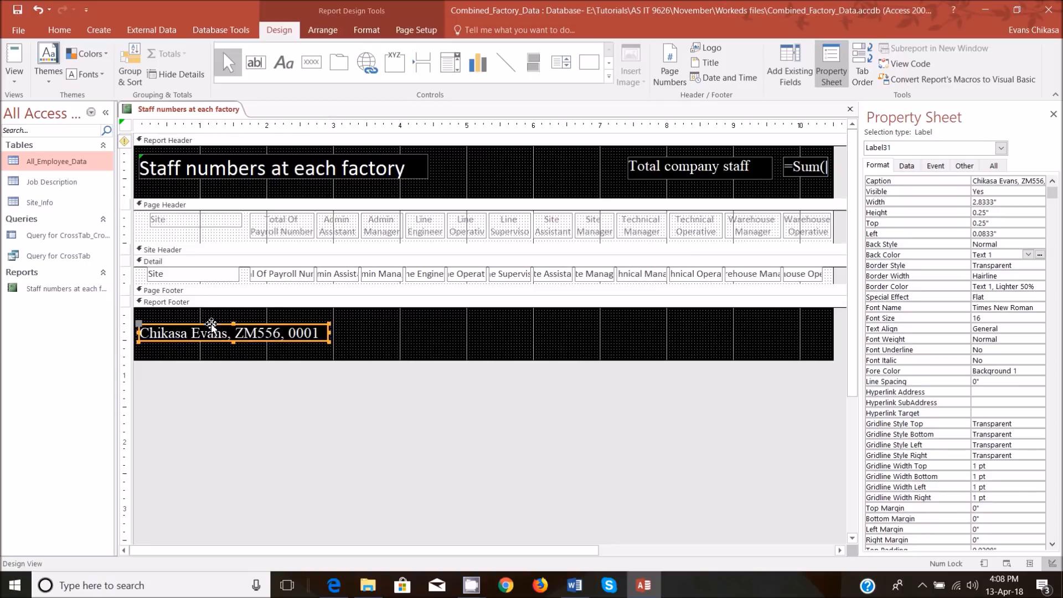
click(287, 158)
drag(288, 158, 288, 159)
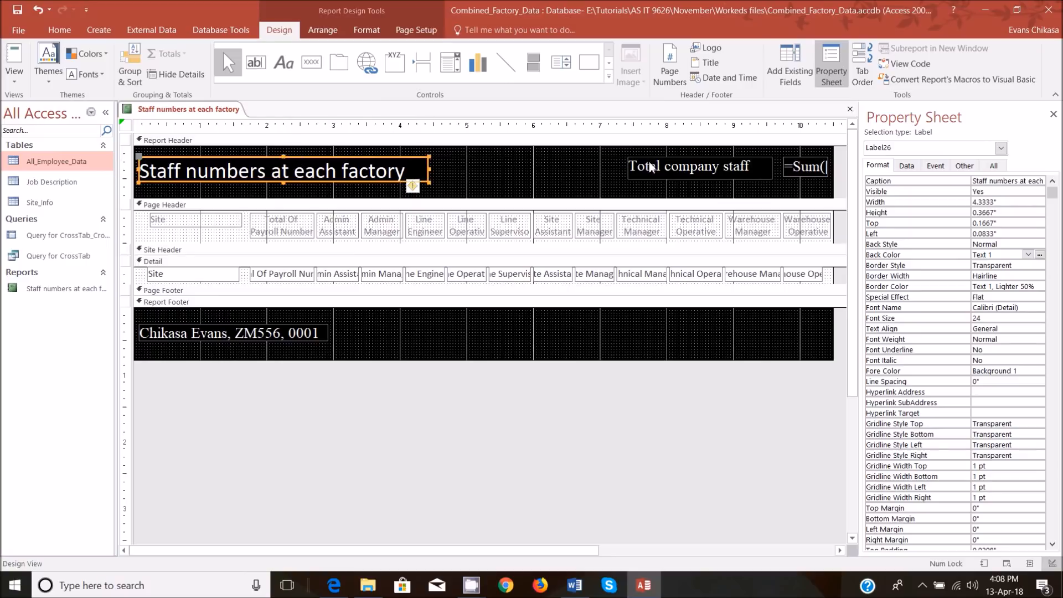
Move the Total company staff label and its total box to about 0.21 inches from the Report Header's top, and display the report in Report View.
drag(606, 152, 794, 179)
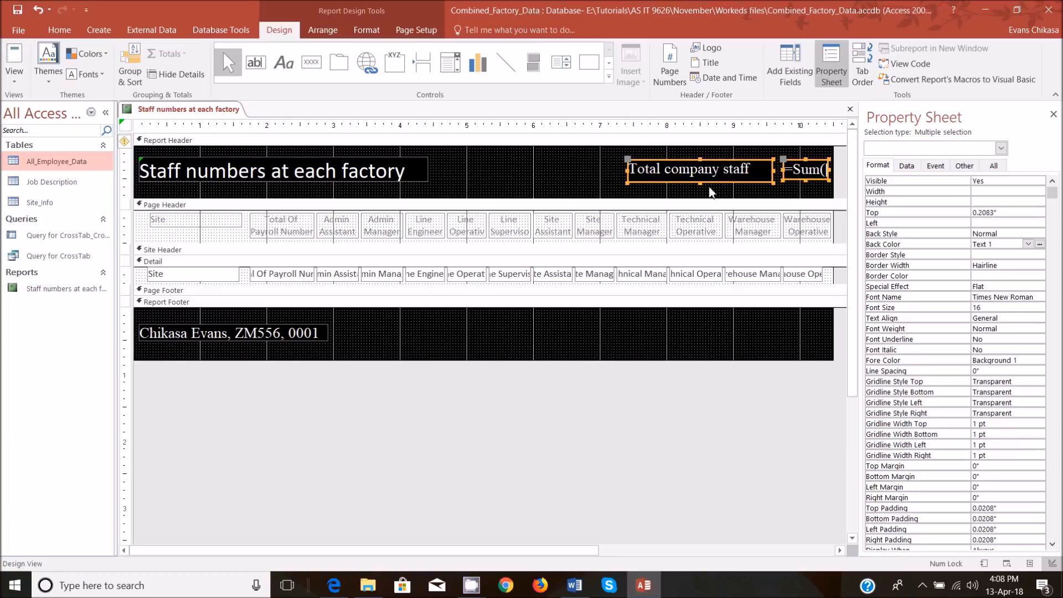
click(15, 77)
click(39, 101)
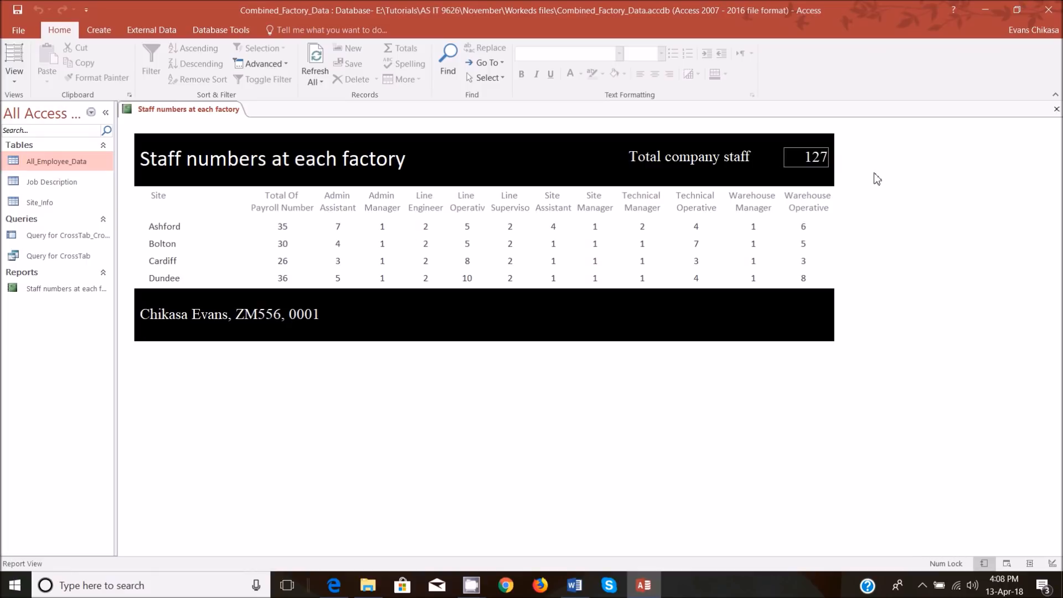
Return to Design View and set the text alignment of the staff total text box in the Report Header to Left.
click(14, 74)
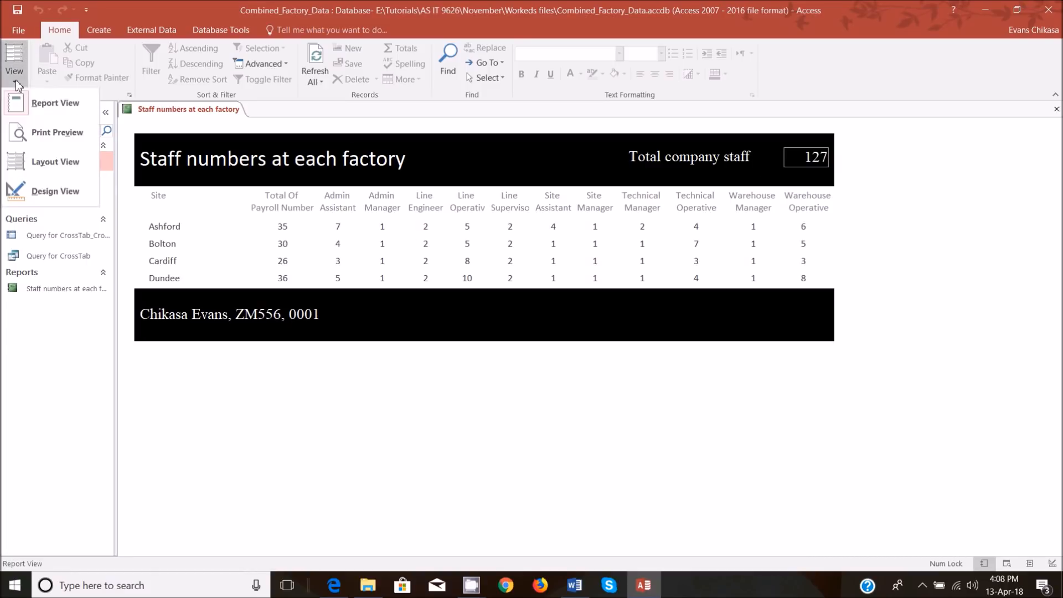
click(56, 190)
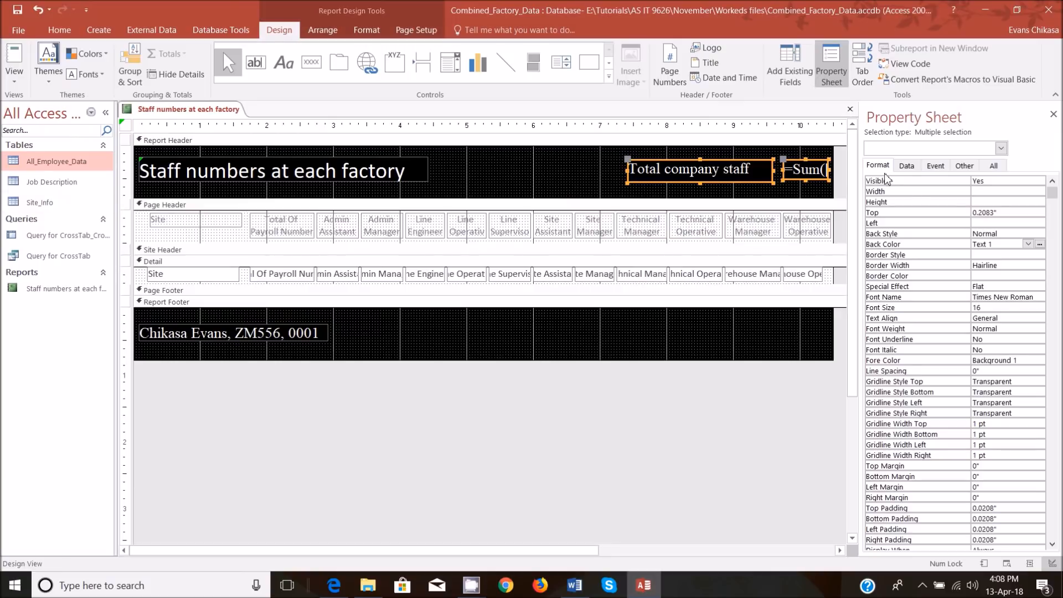
click(819, 190)
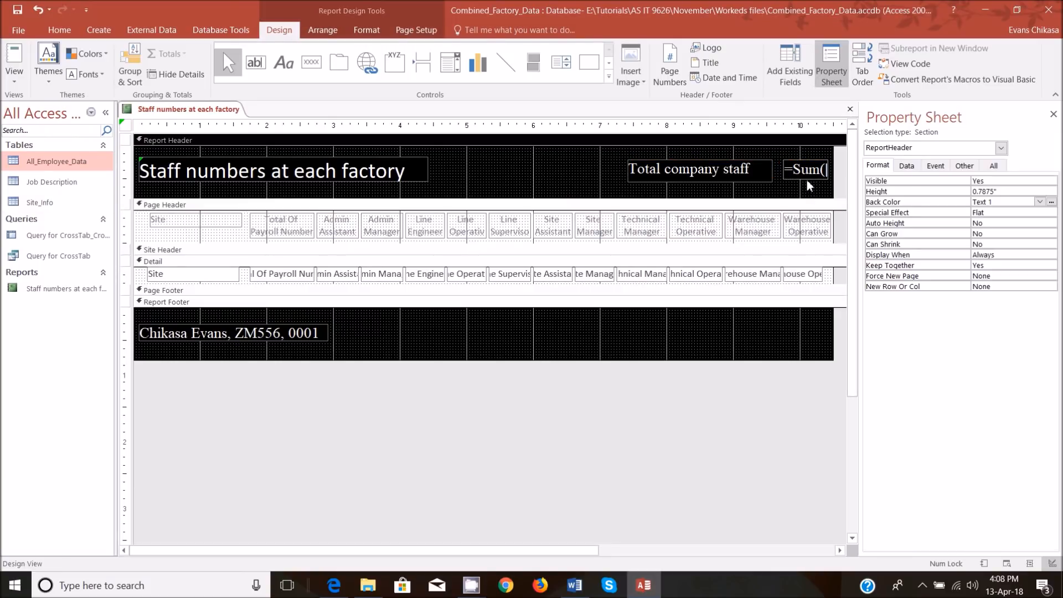
click(810, 176)
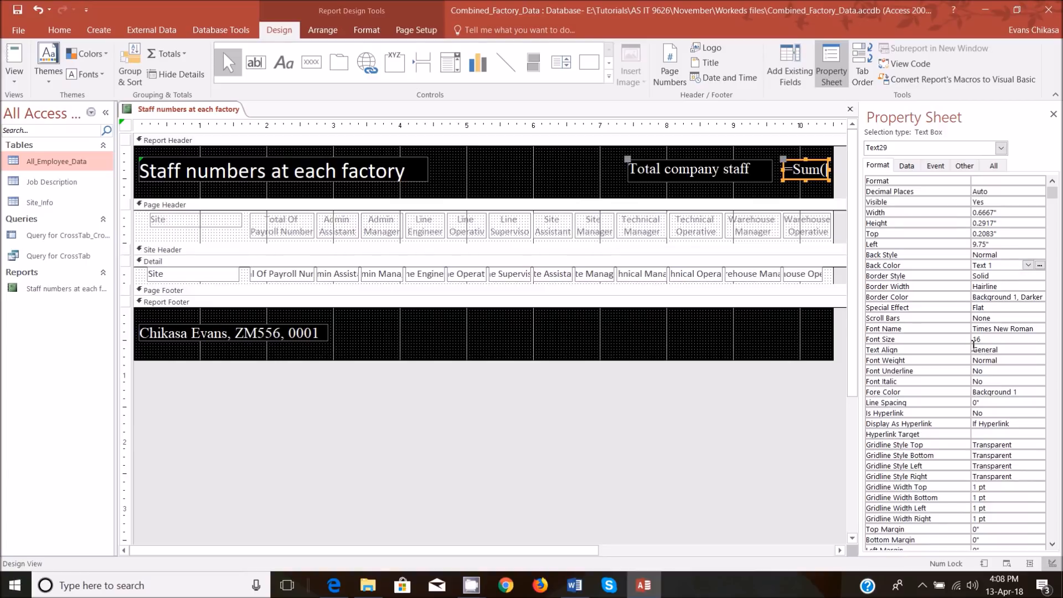
click(1039, 349)
click(1039, 359)
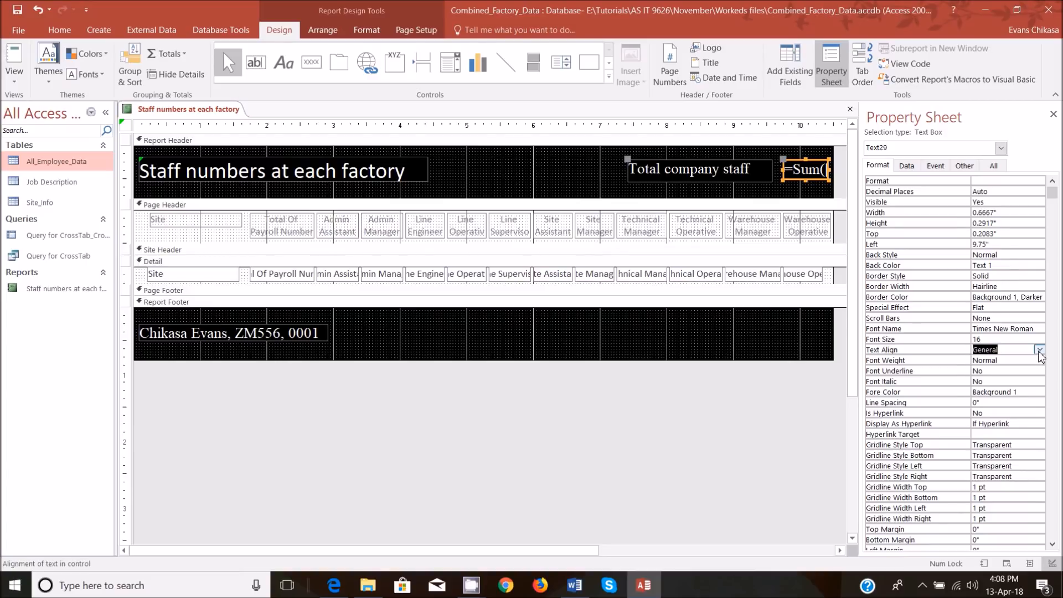
click(1040, 349)
click(1011, 371)
Make the staff total text box's border style Transparent and display the report in Report View.
click(1020, 276)
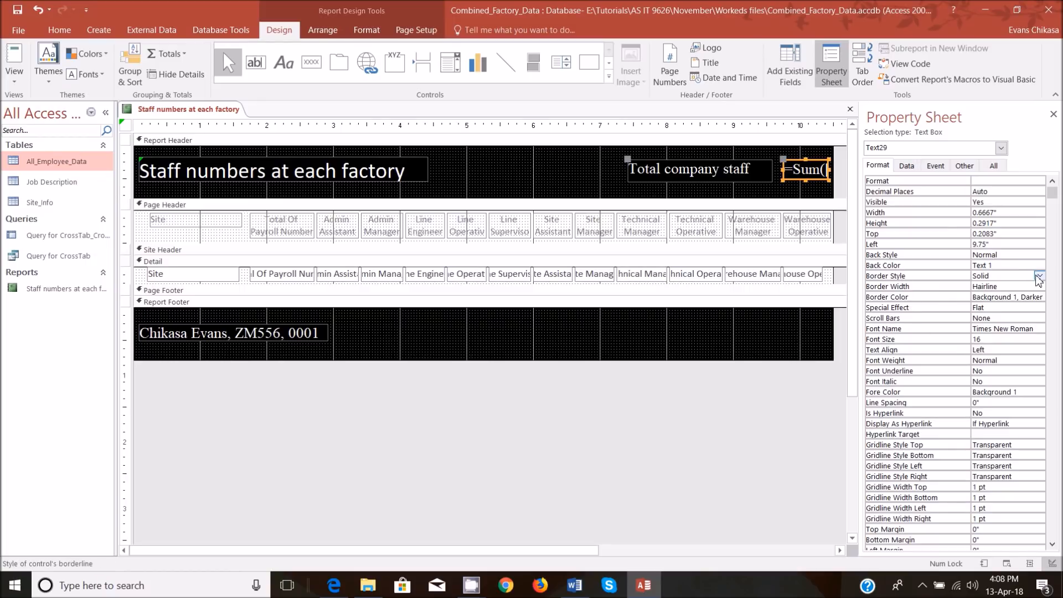
click(1039, 275)
click(994, 287)
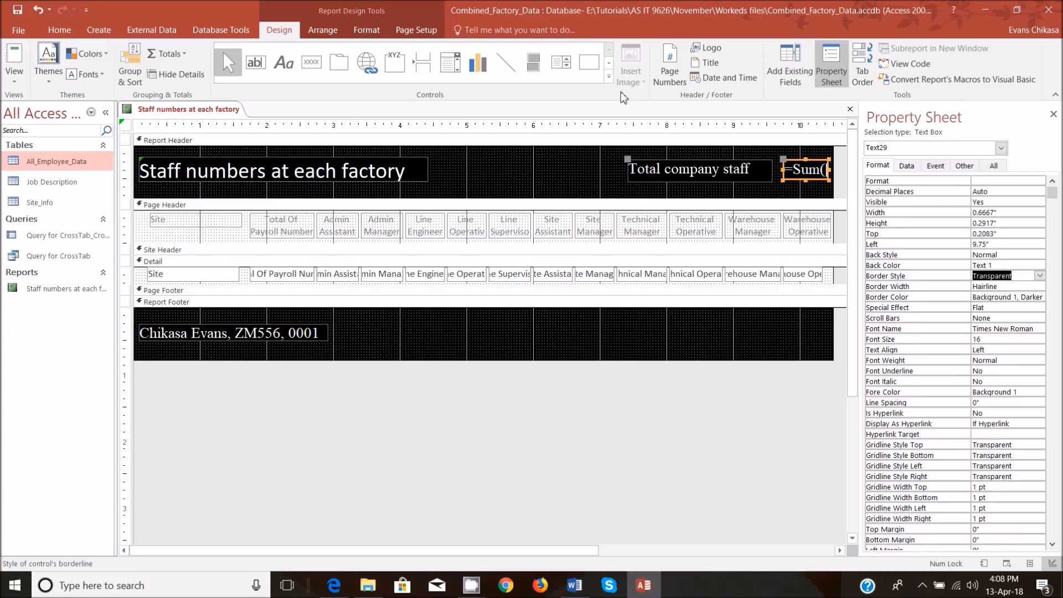
click(15, 72)
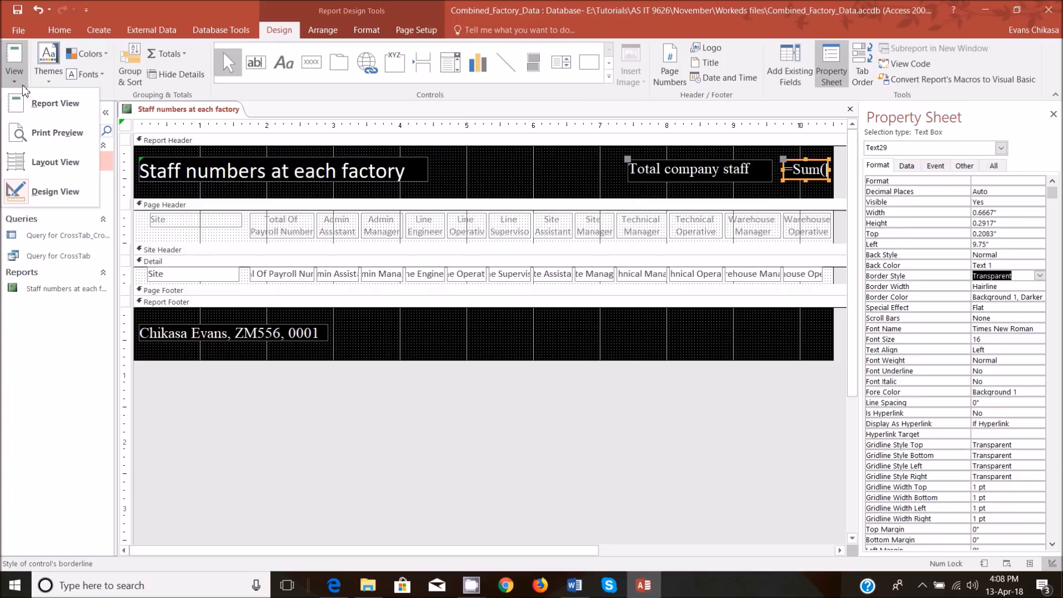
click(51, 105)
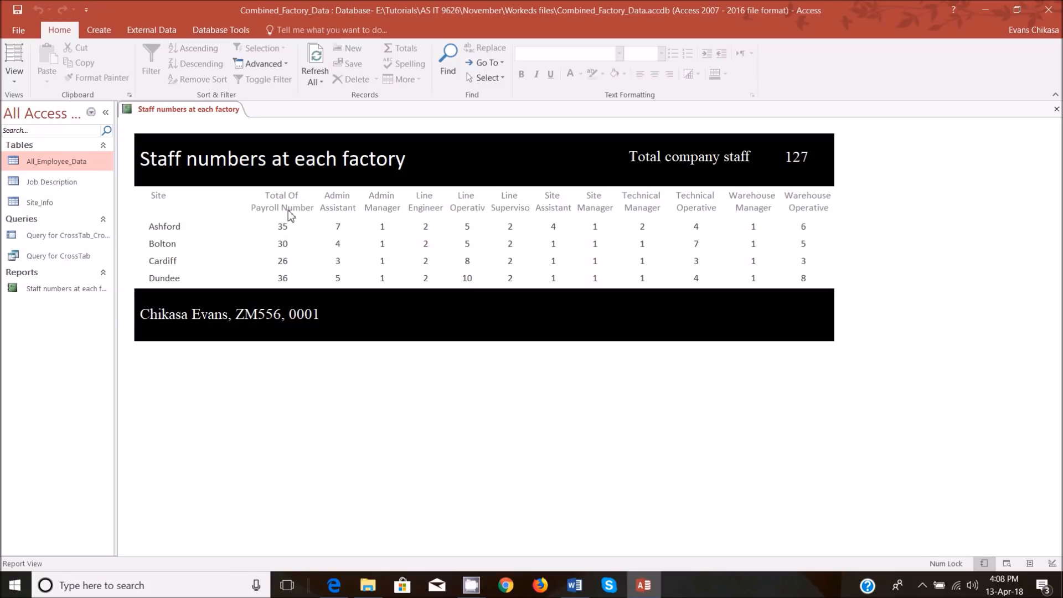
Return to Design View and delete the Total Of Payroll Number column's heading and detail field.
click(15, 80)
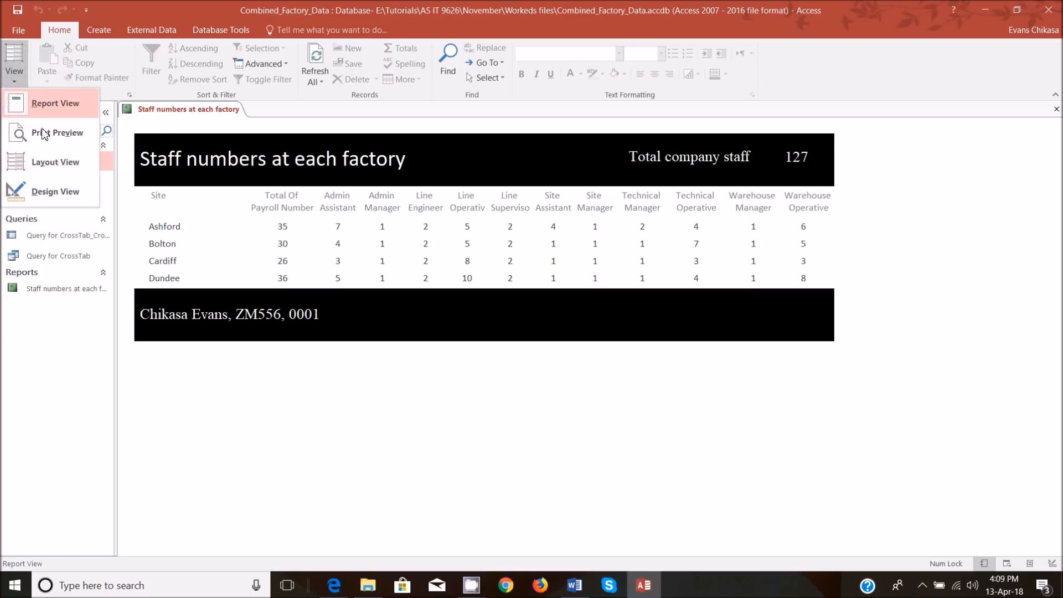
click(60, 193)
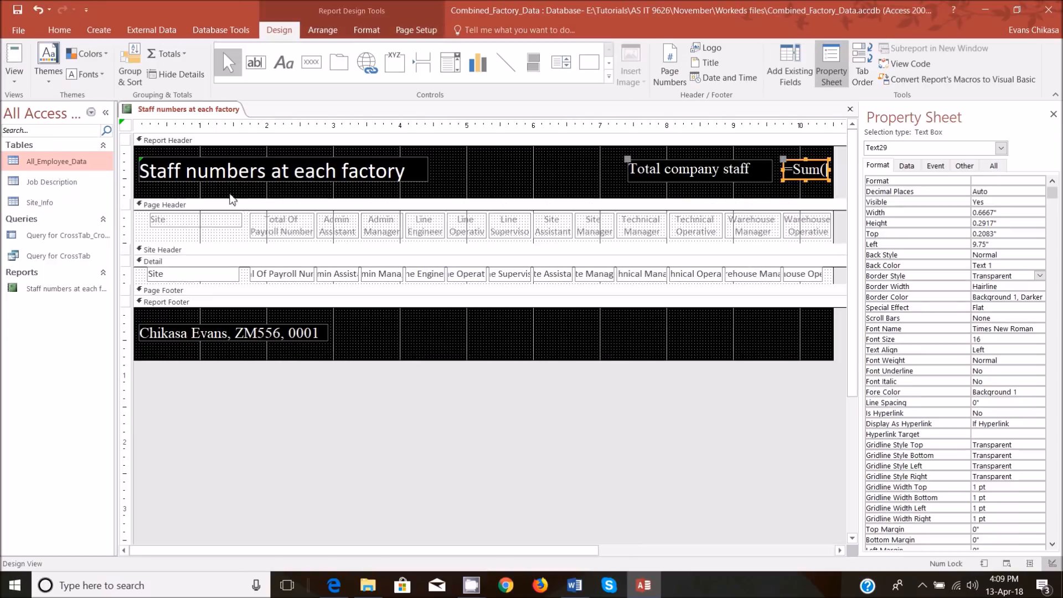
click(272, 233)
shift+click(282, 276)
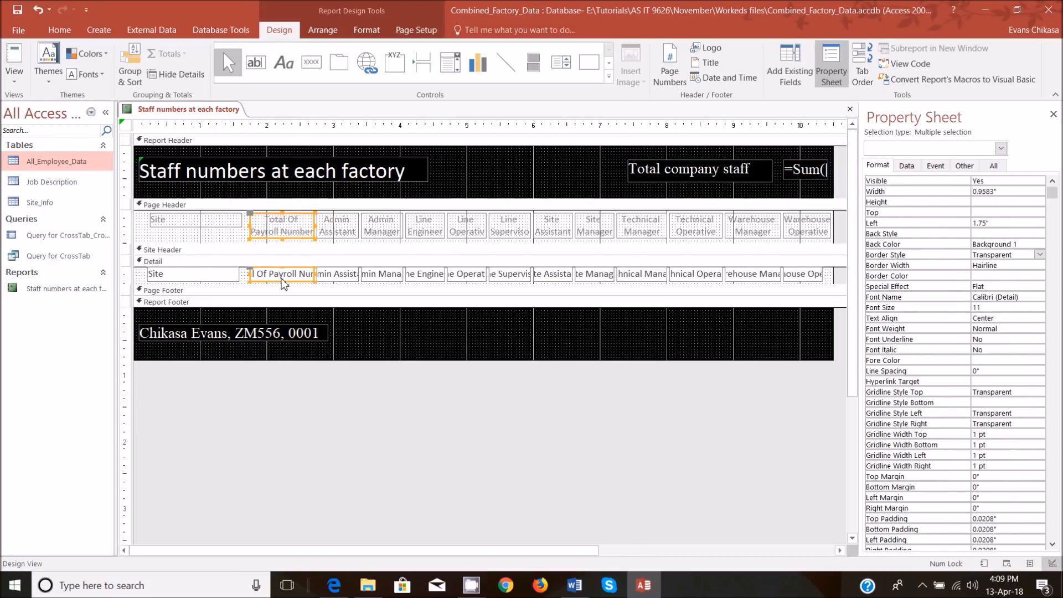
key(Delete)
Shift all job column headings and fields left to start at about 1.8 inches, closing the gap after Site, and display the report in Report View.
drag(272, 223, 826, 289)
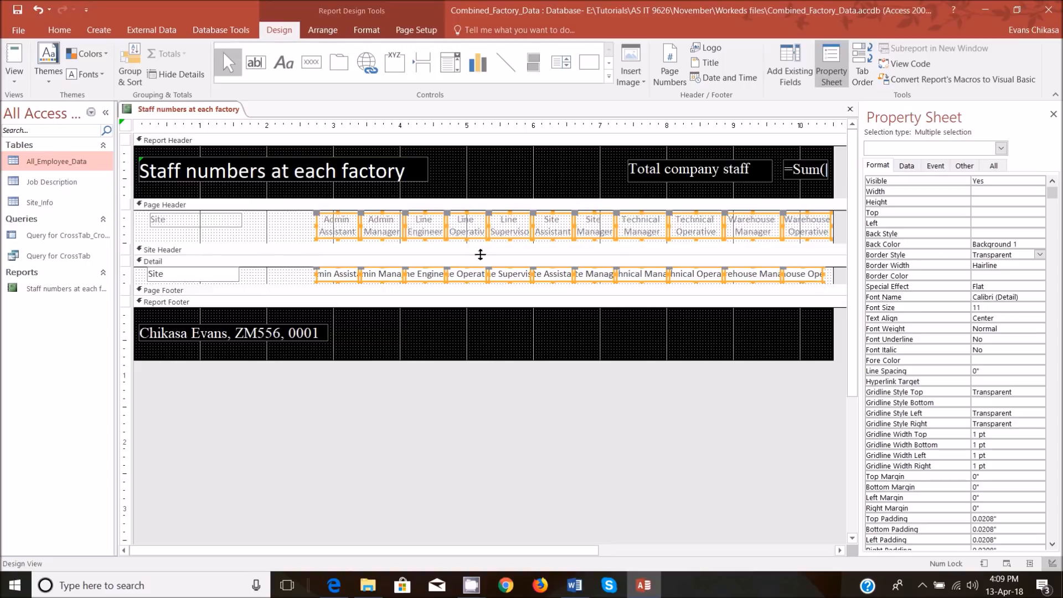
drag(305, 235, 284, 230)
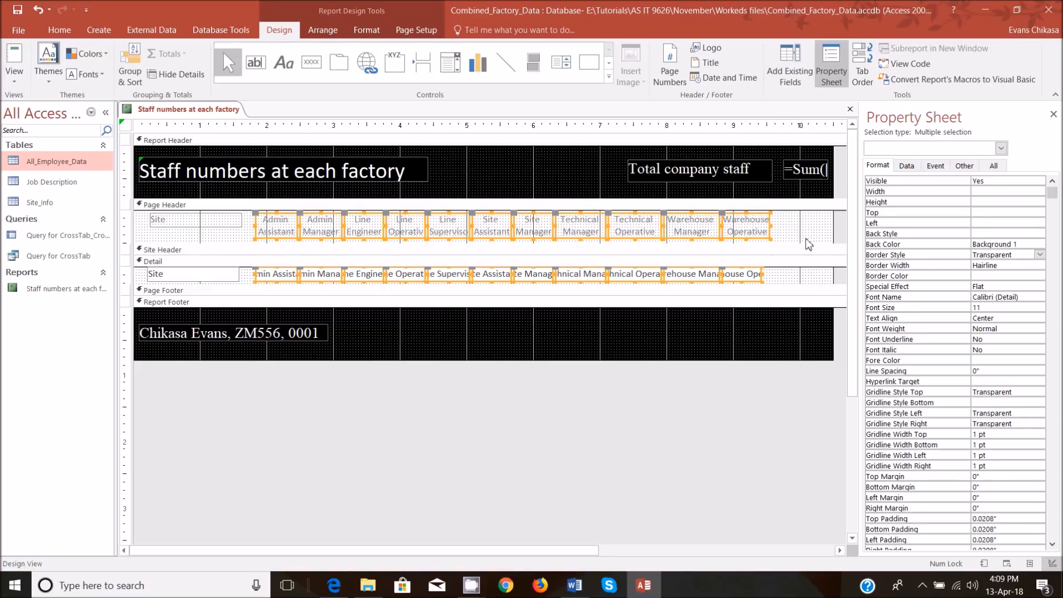
click(27, 81)
click(47, 104)
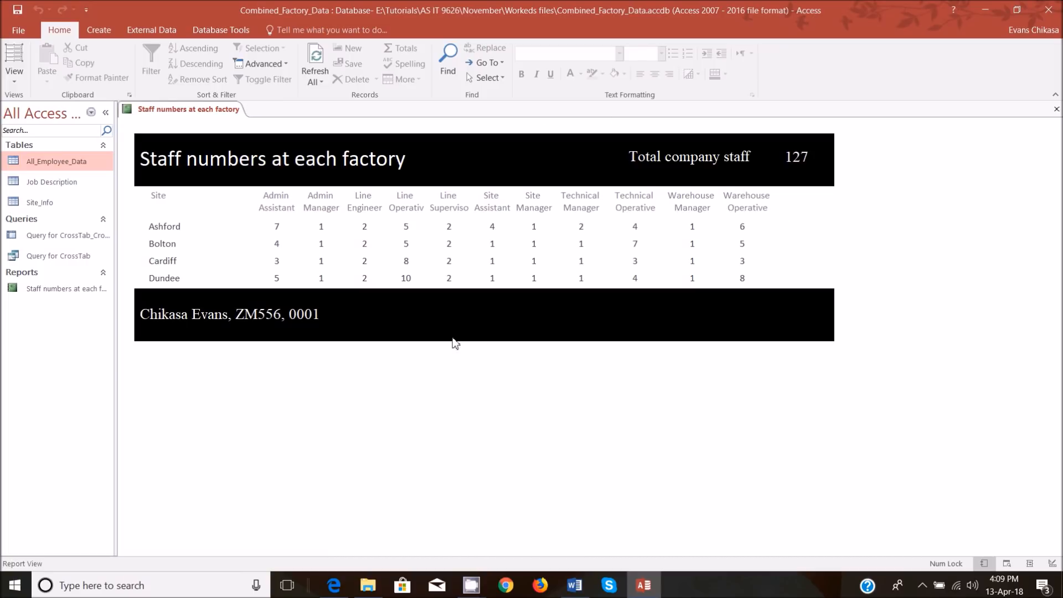
Switch to the exam paper in Edge and examine question 4's header, font size, layout and export requirements.
click(334, 585)
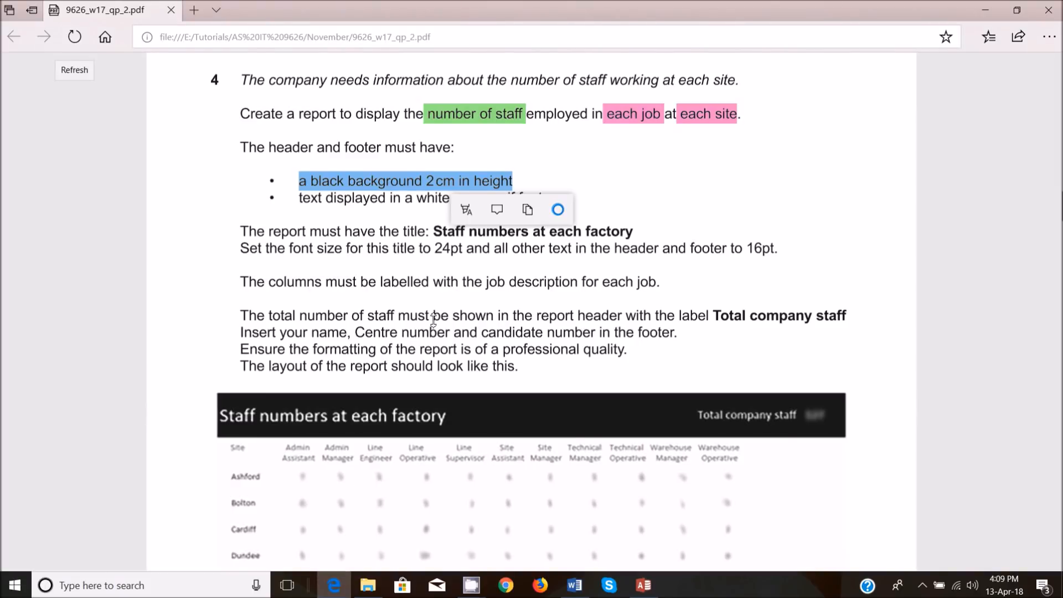
scroll(433, 320, down, 5)
scroll(433, 319, down, 1)
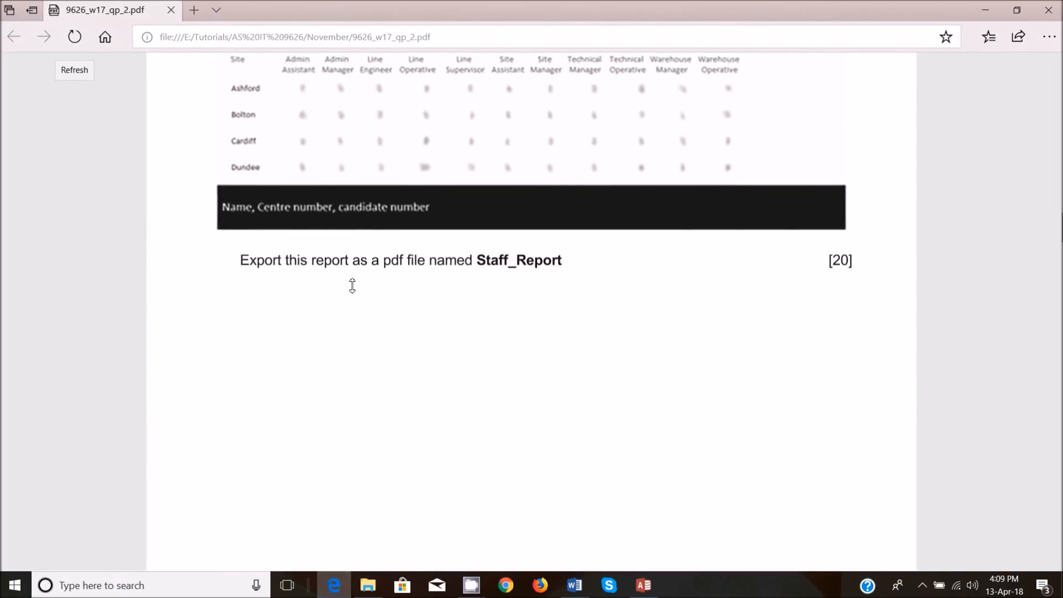
scroll(352, 286, up, 6)
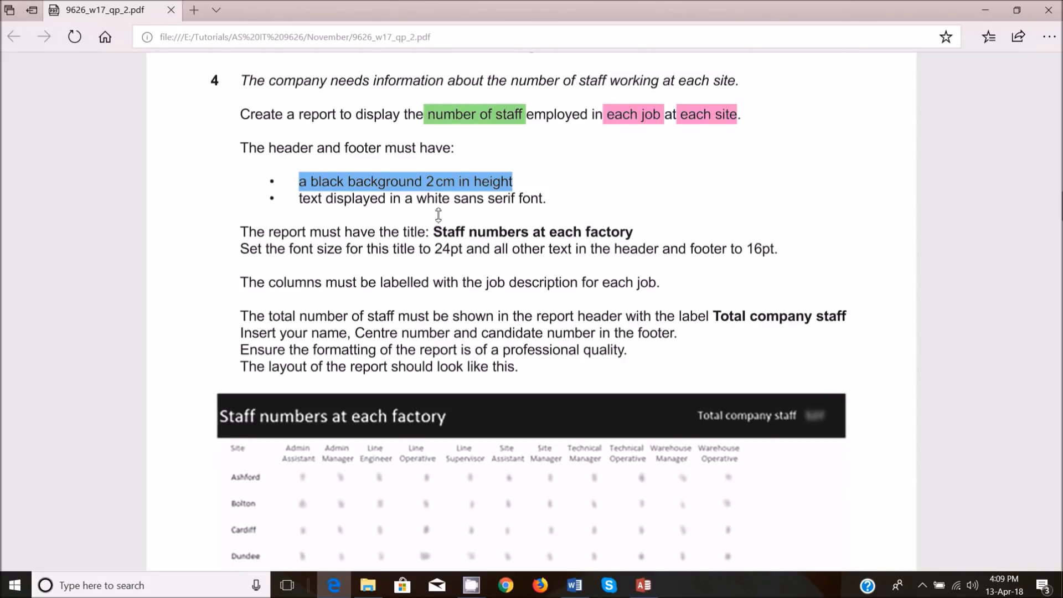
scroll(438, 216, down, 1)
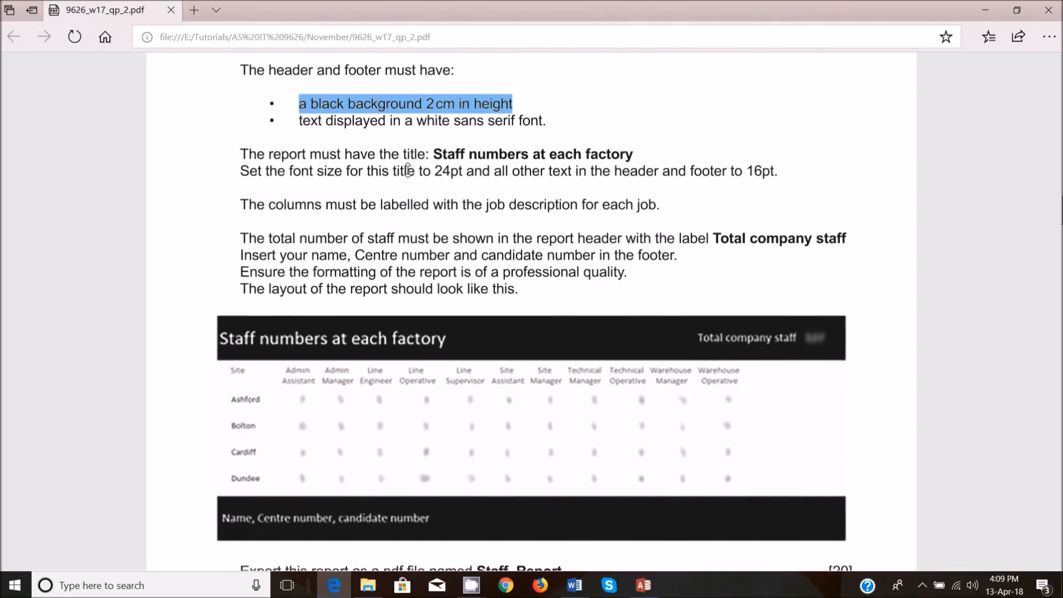
drag(749, 171, 776, 171)
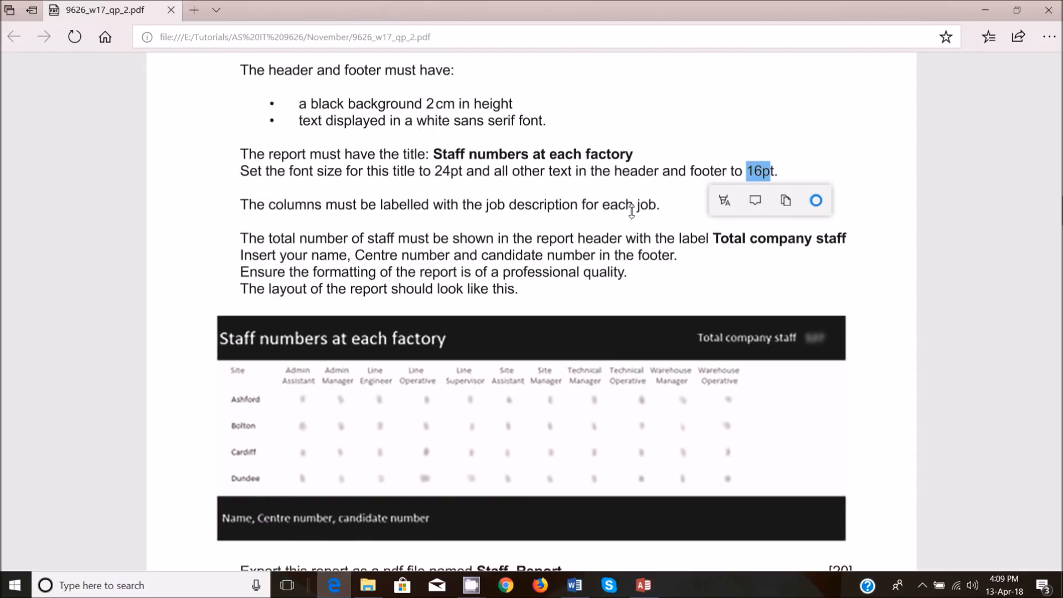
click(481, 222)
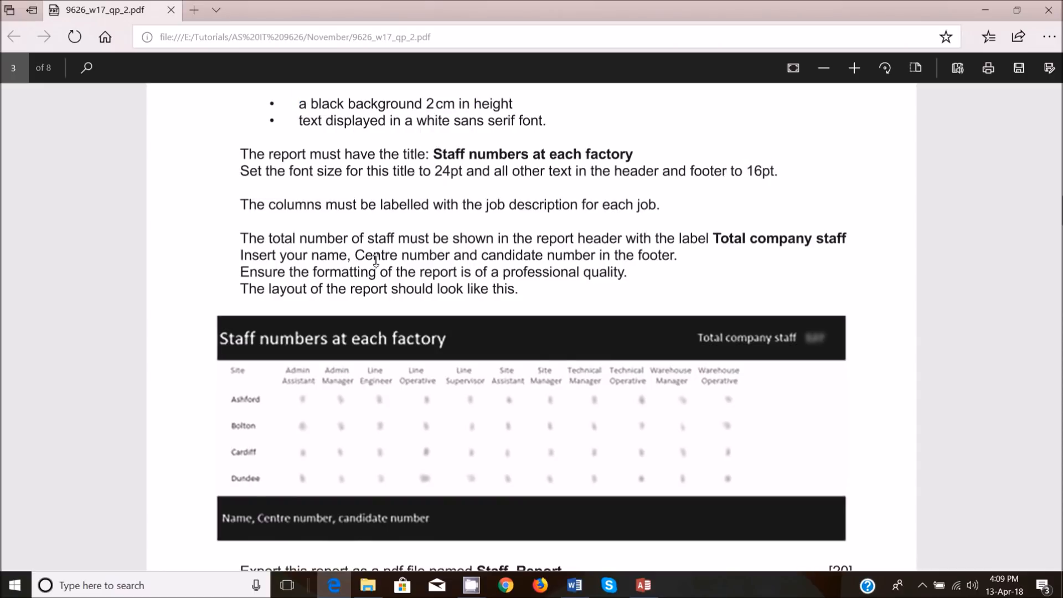
scroll(376, 260, down, 5)
Switch back to Access and export the report as the PDF Staff numbers at each factory in the Workeds files folder, opening it after publishing.
click(653, 592)
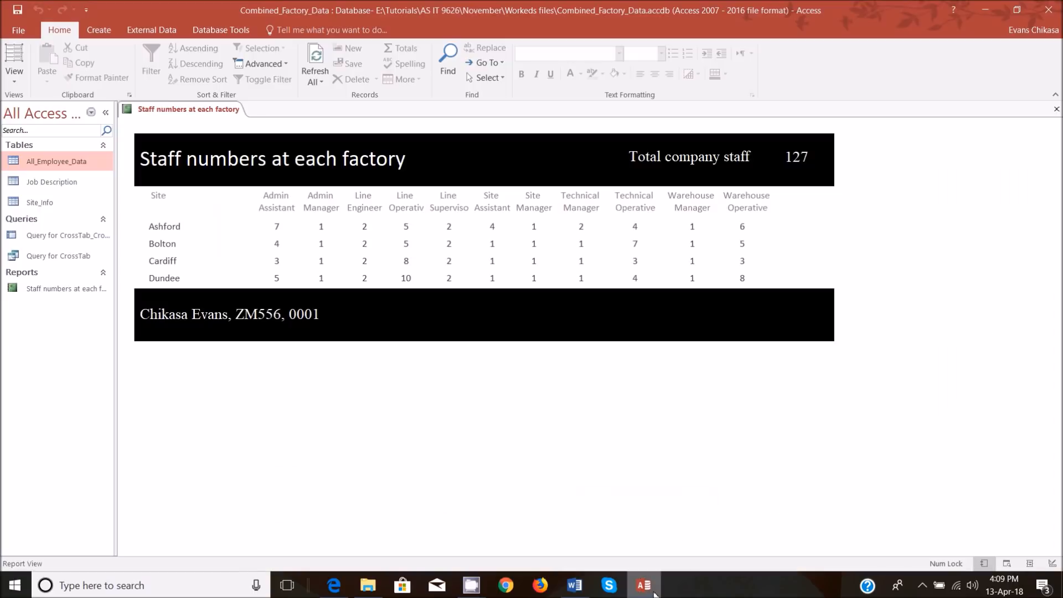
click(11, 80)
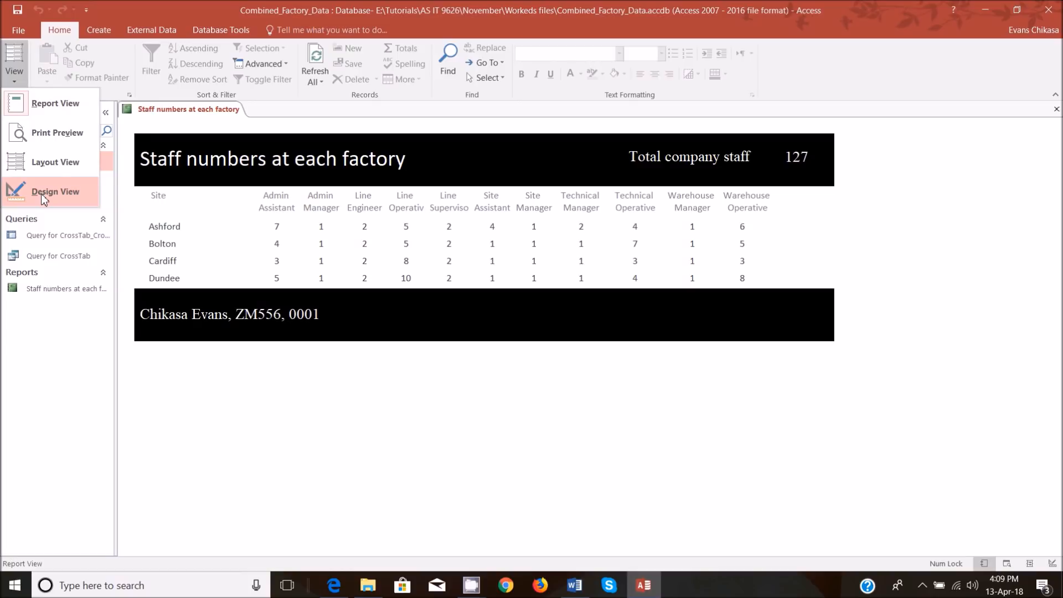
right_click(63, 290)
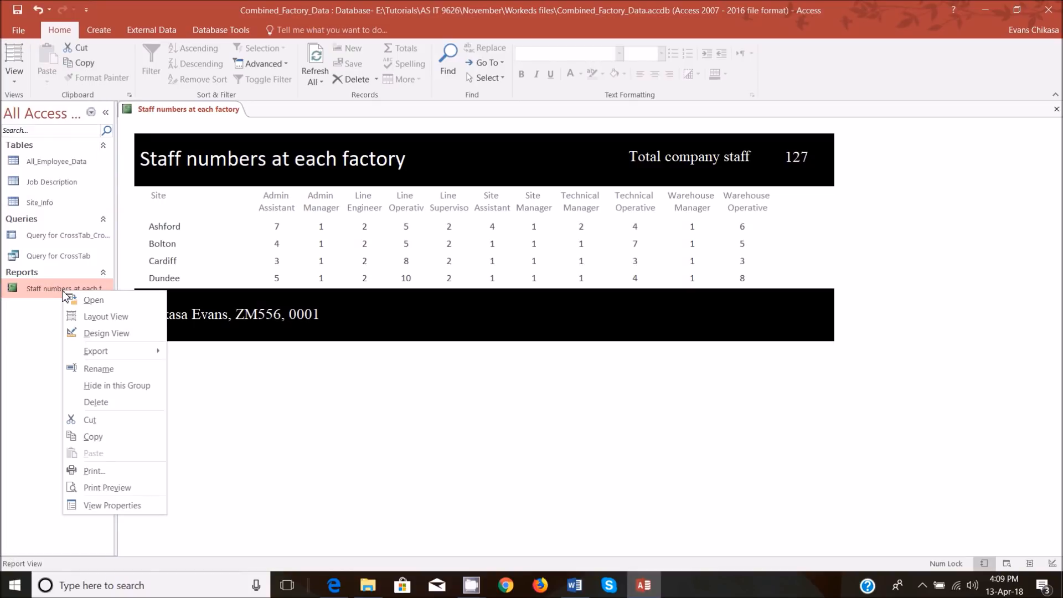
mouse_move(114, 351)
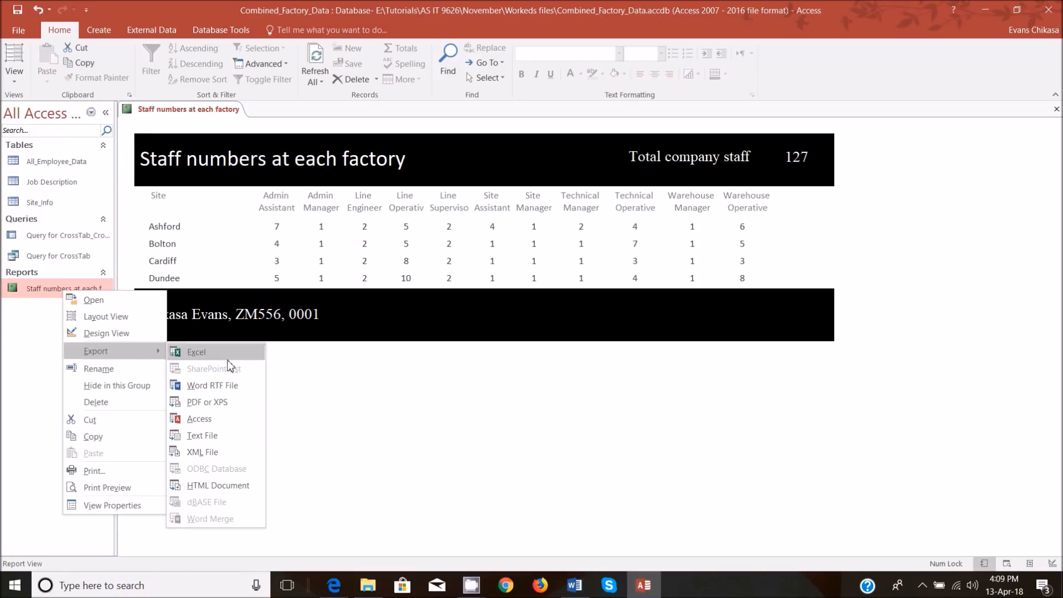
click(214, 403)
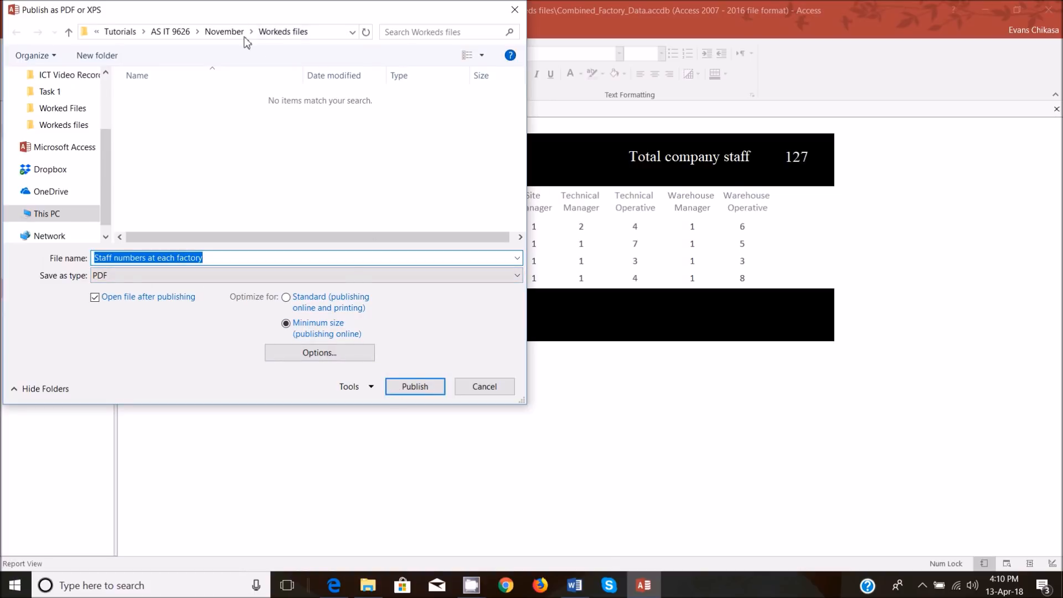
click(409, 390)
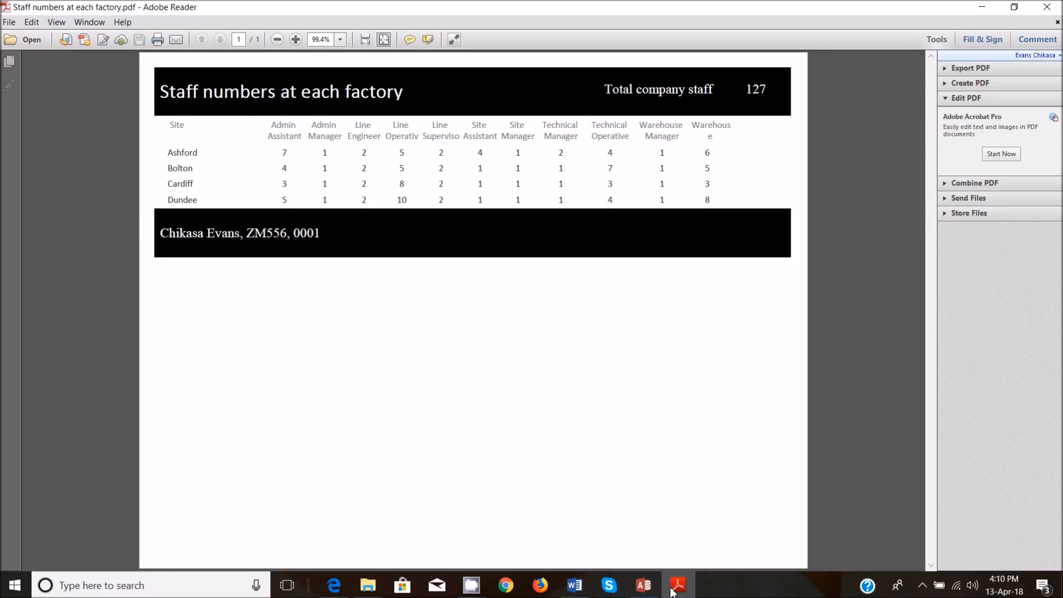
Switch to the exam paper in Edge and review question 4's report requirements and the start of question 5.
mouse_move(471, 585)
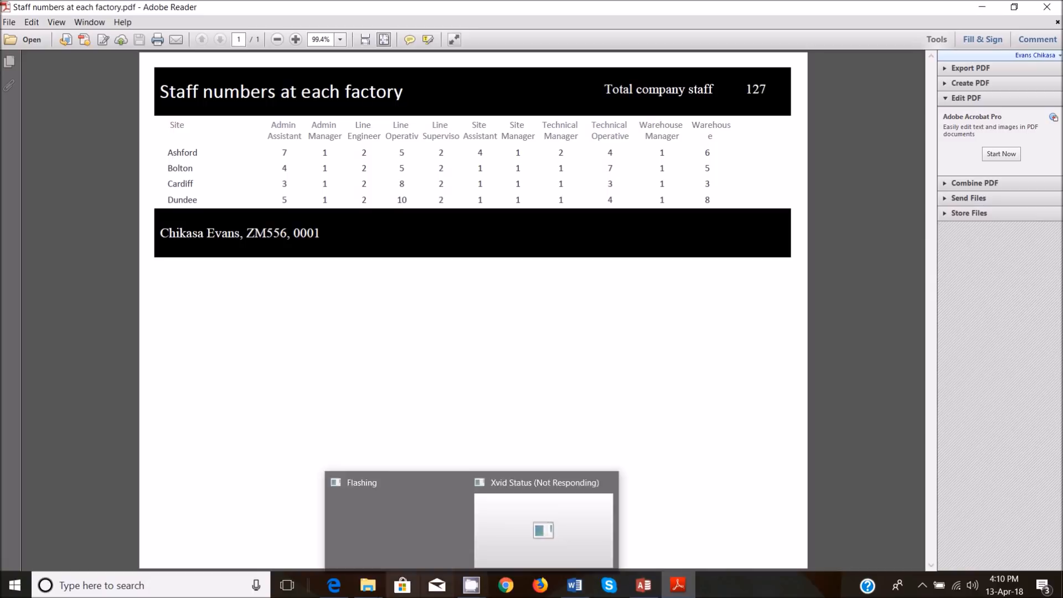
click(338, 521)
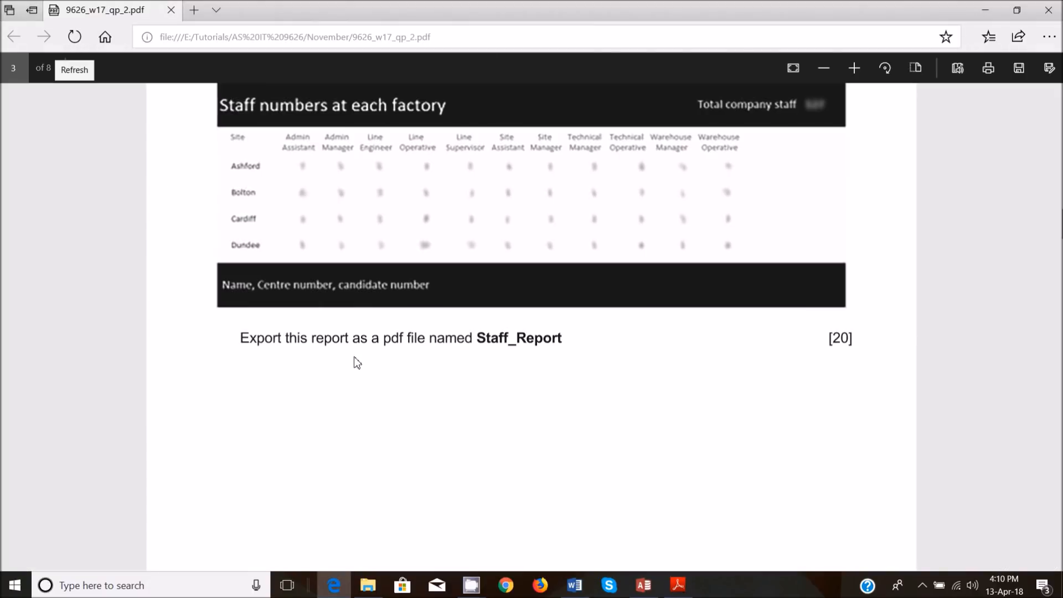
scroll(357, 363, down, 8)
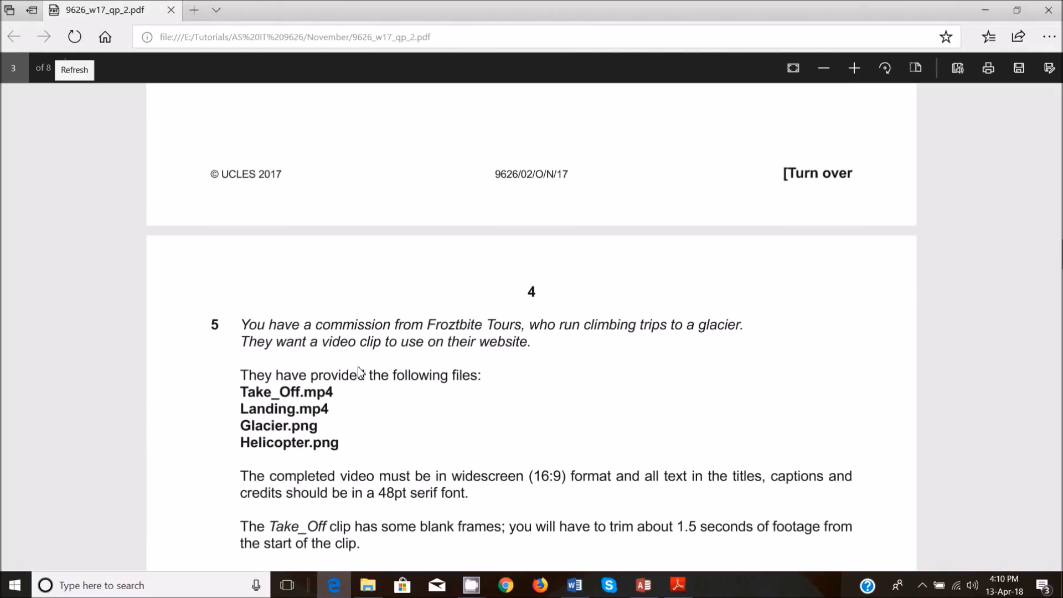
scroll(358, 372, up, 15)
scroll(363, 378, down, 4)
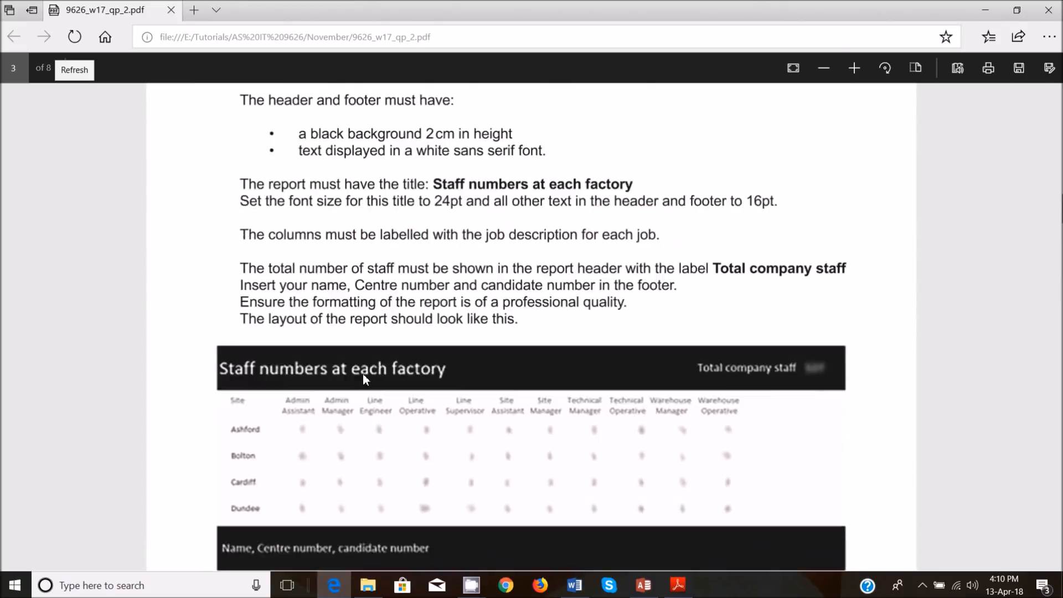
scroll(365, 378, down, 10)
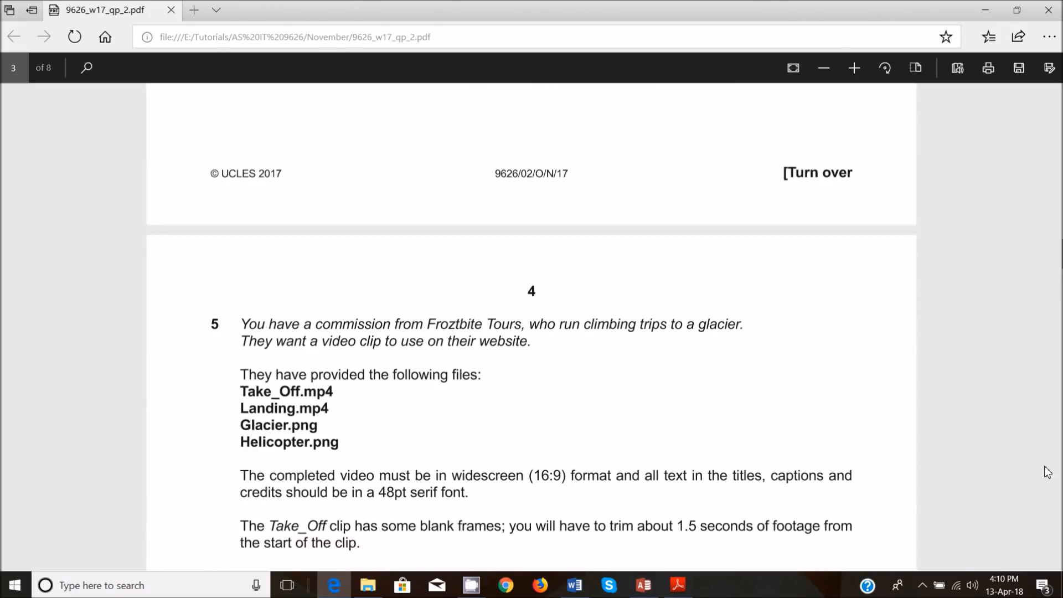